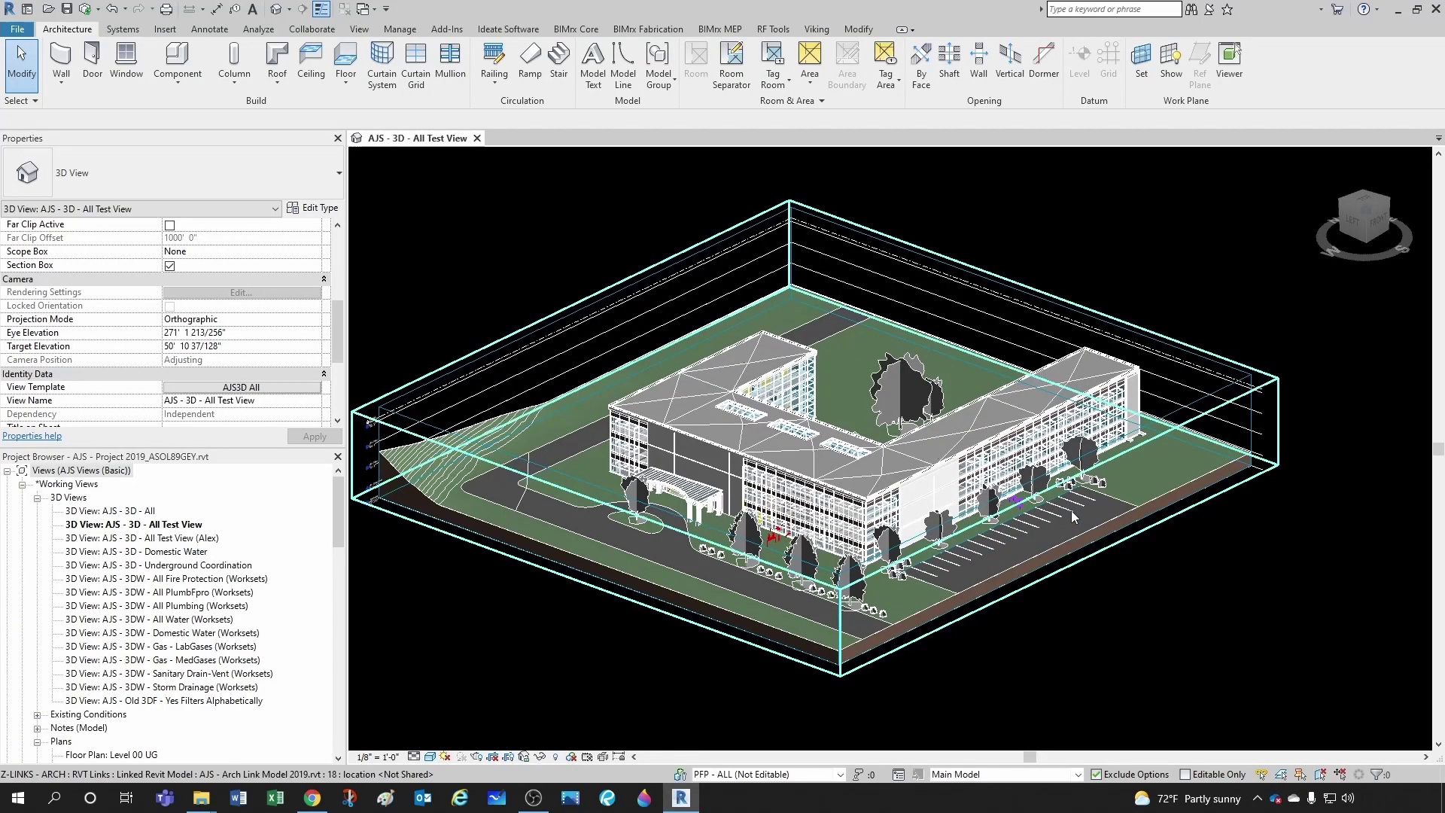
Orbit and zoom in around the plumbing piping to see it from other angles
middle_click_drag(1099, 543, 1401, 558, "shift")
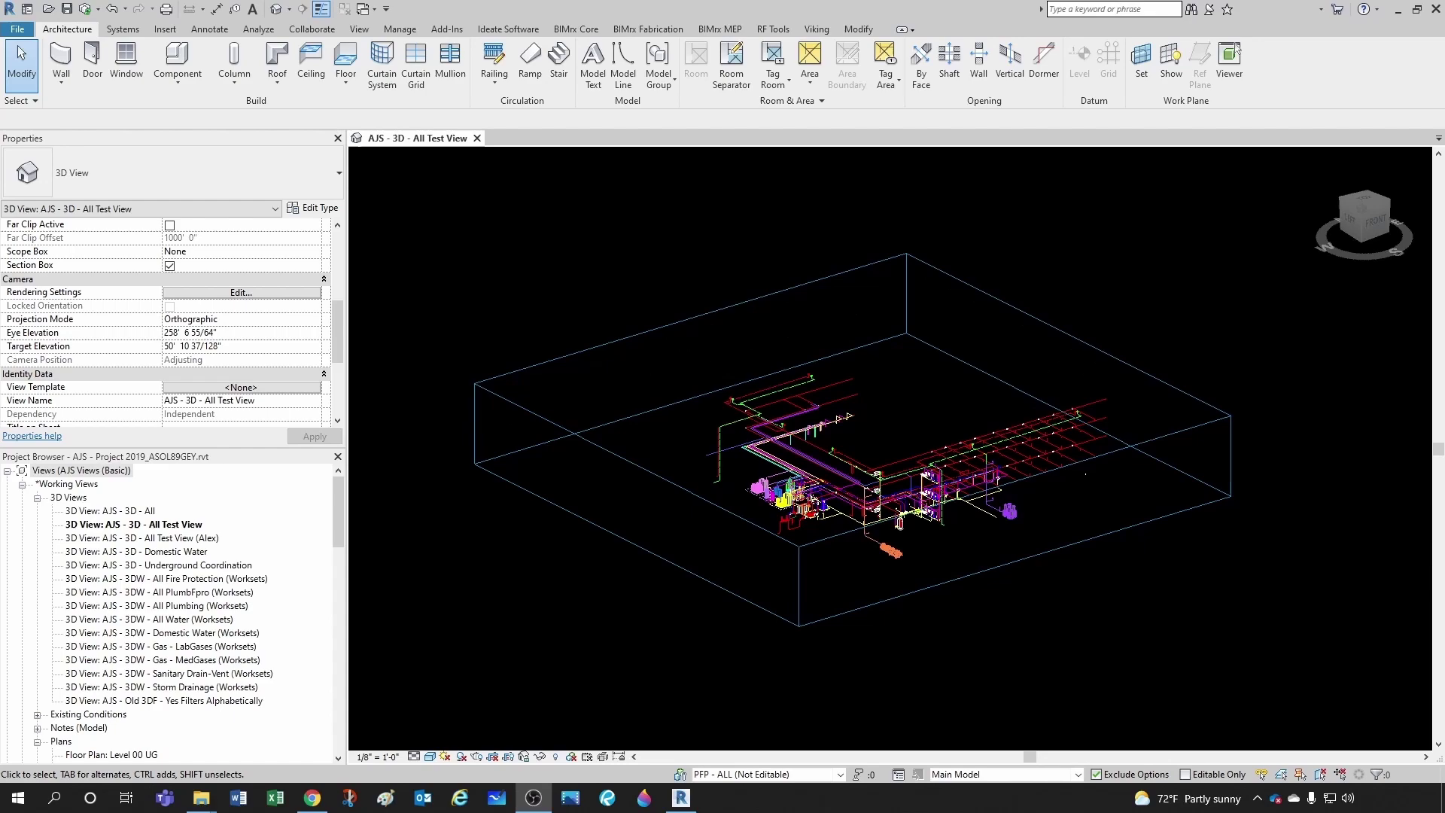
scroll(951, 588, "up", 5)
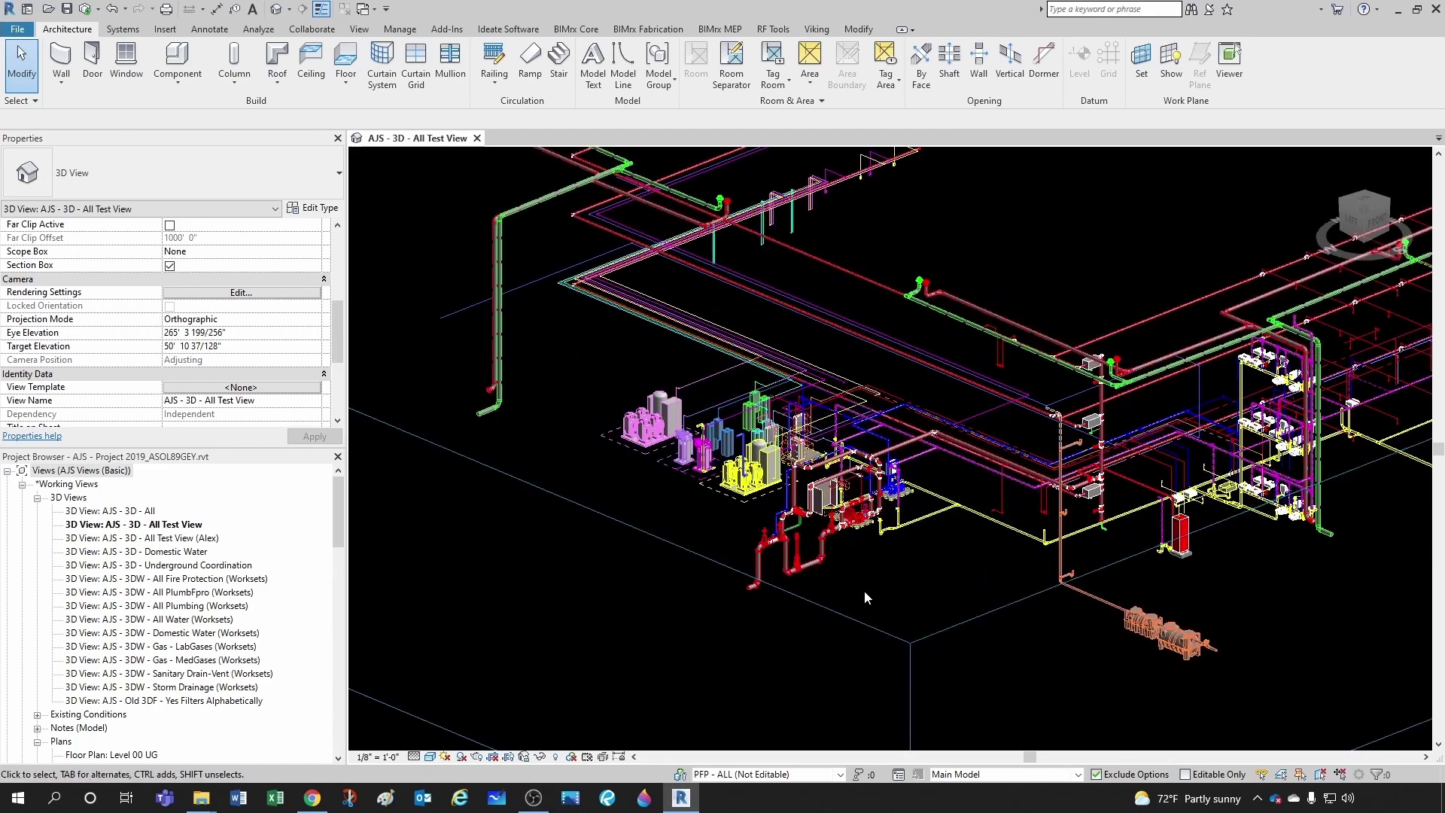
middle_click_drag(864, 590, 948, 622, "shift")
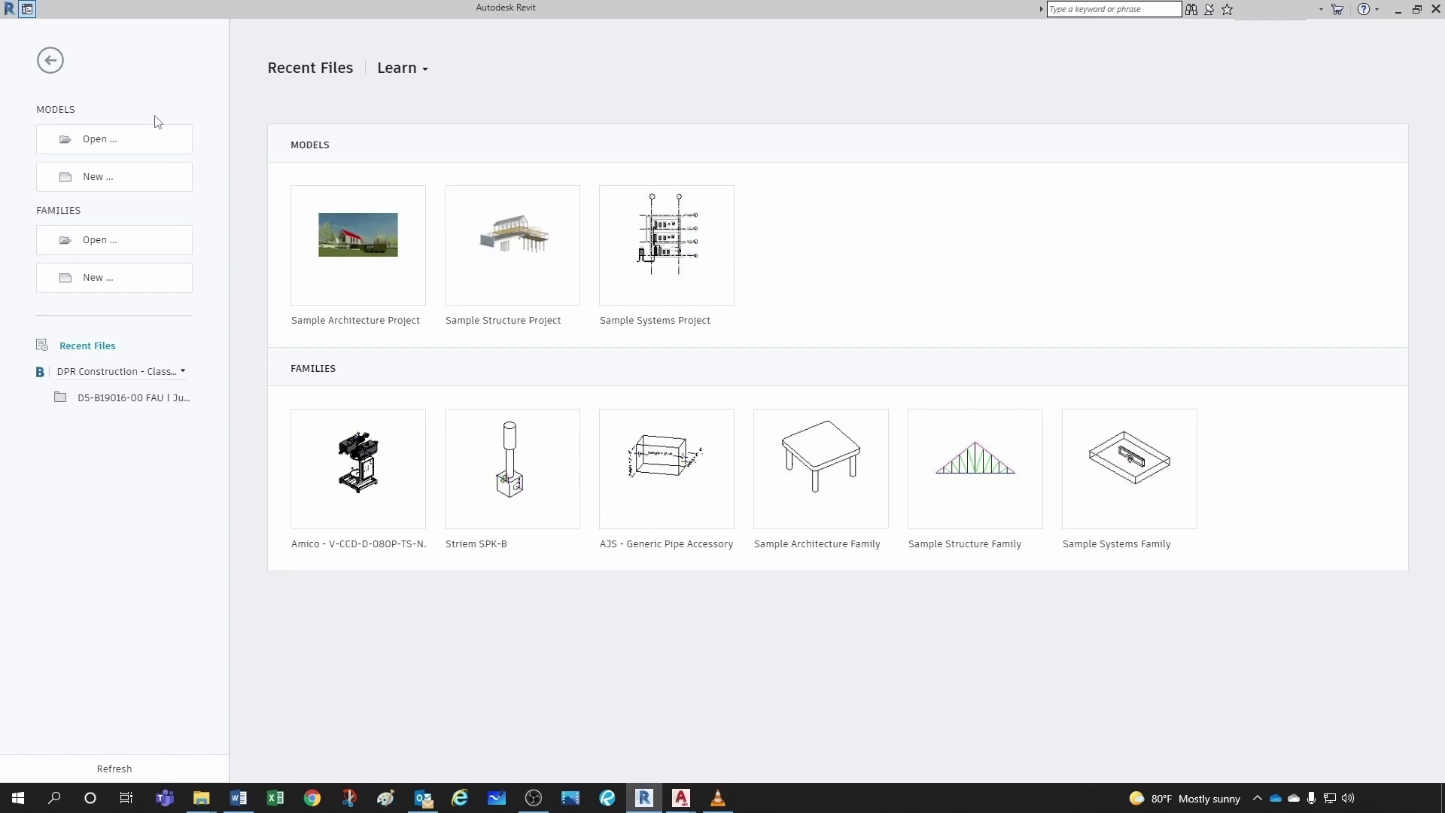
Create the new project Project5 from the Commercial-Default.rte template
left_click(97, 175)
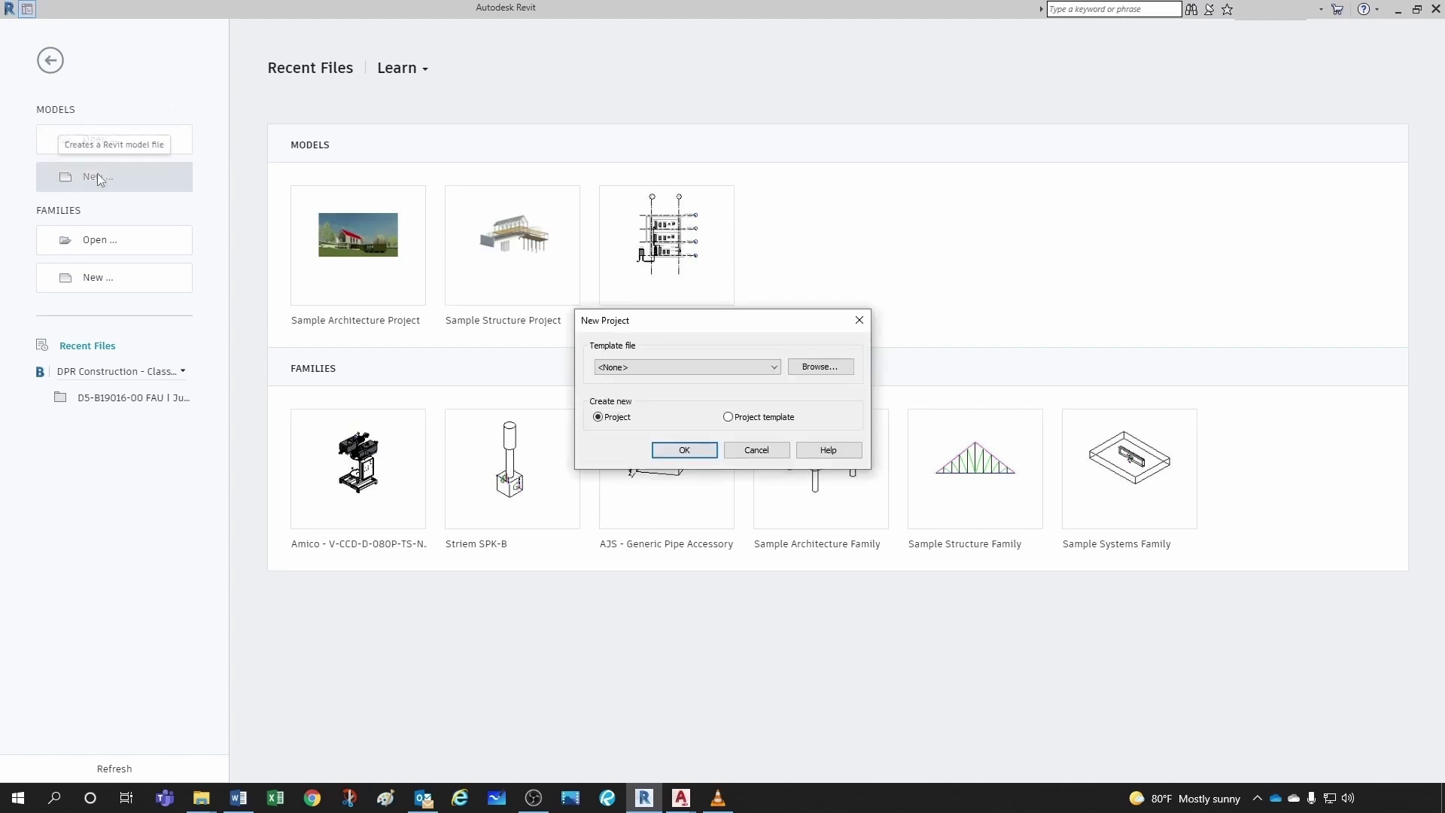
left_click(805, 373)
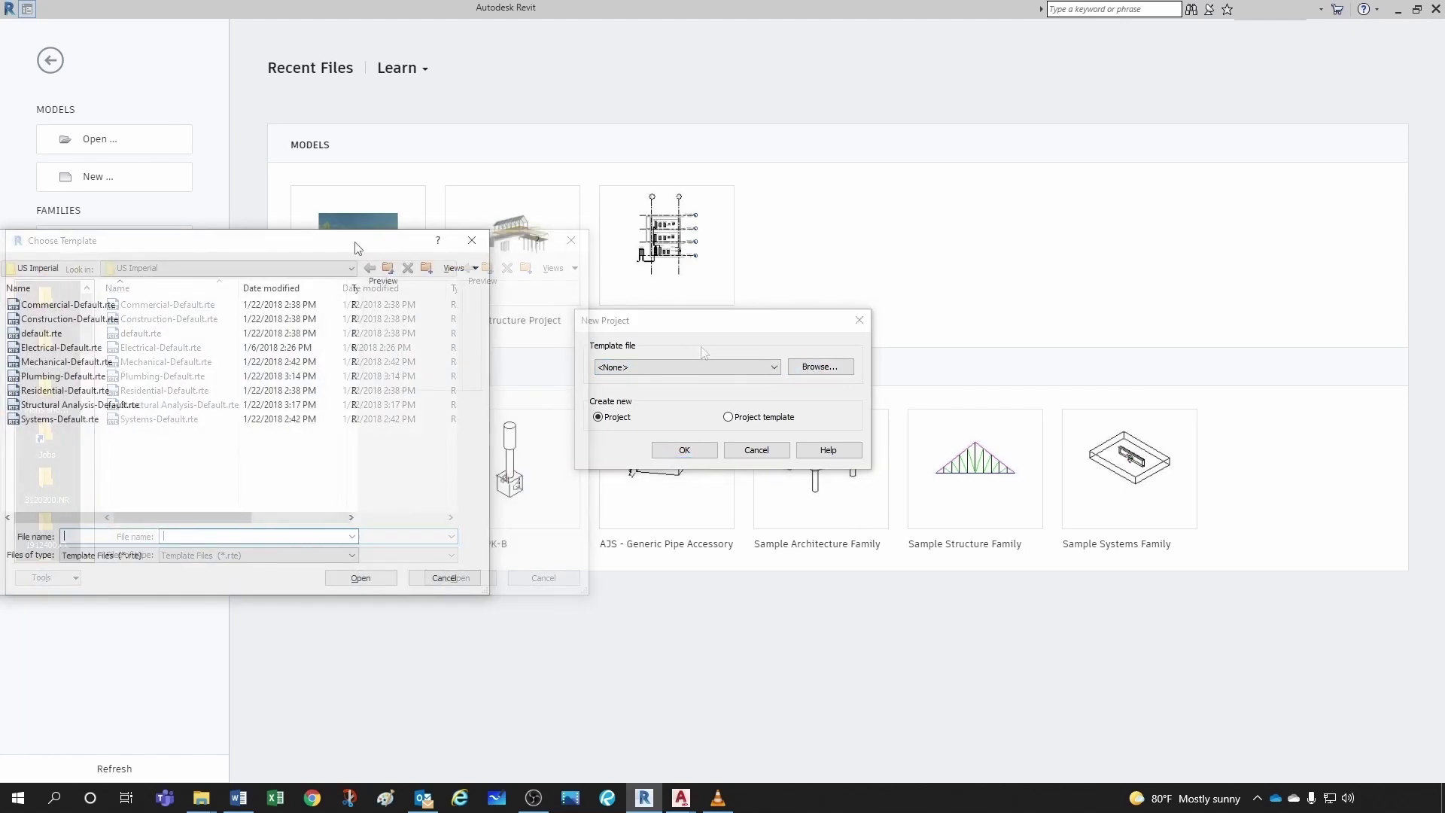
left_click(50, 305)
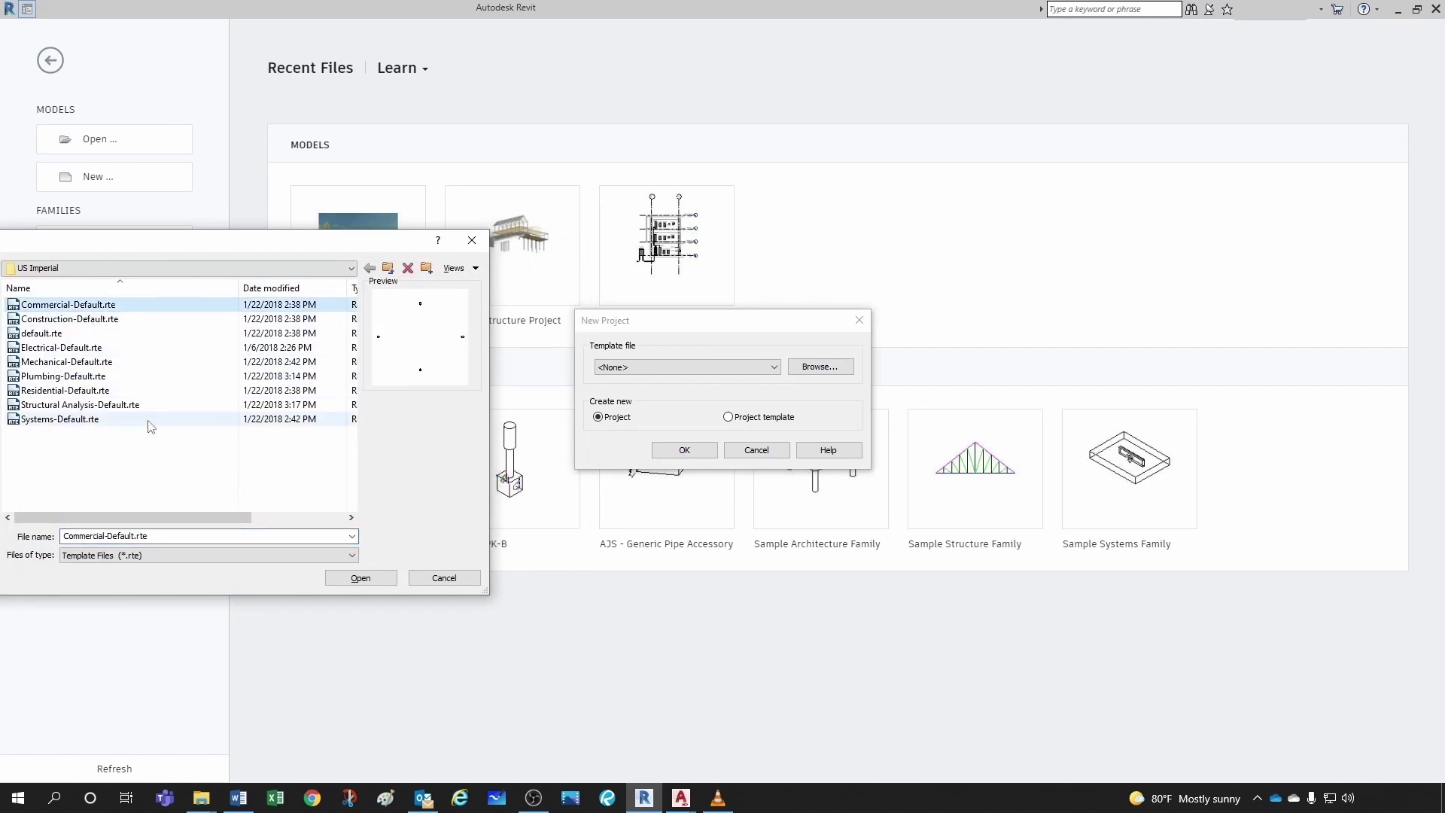
left_click(360, 578)
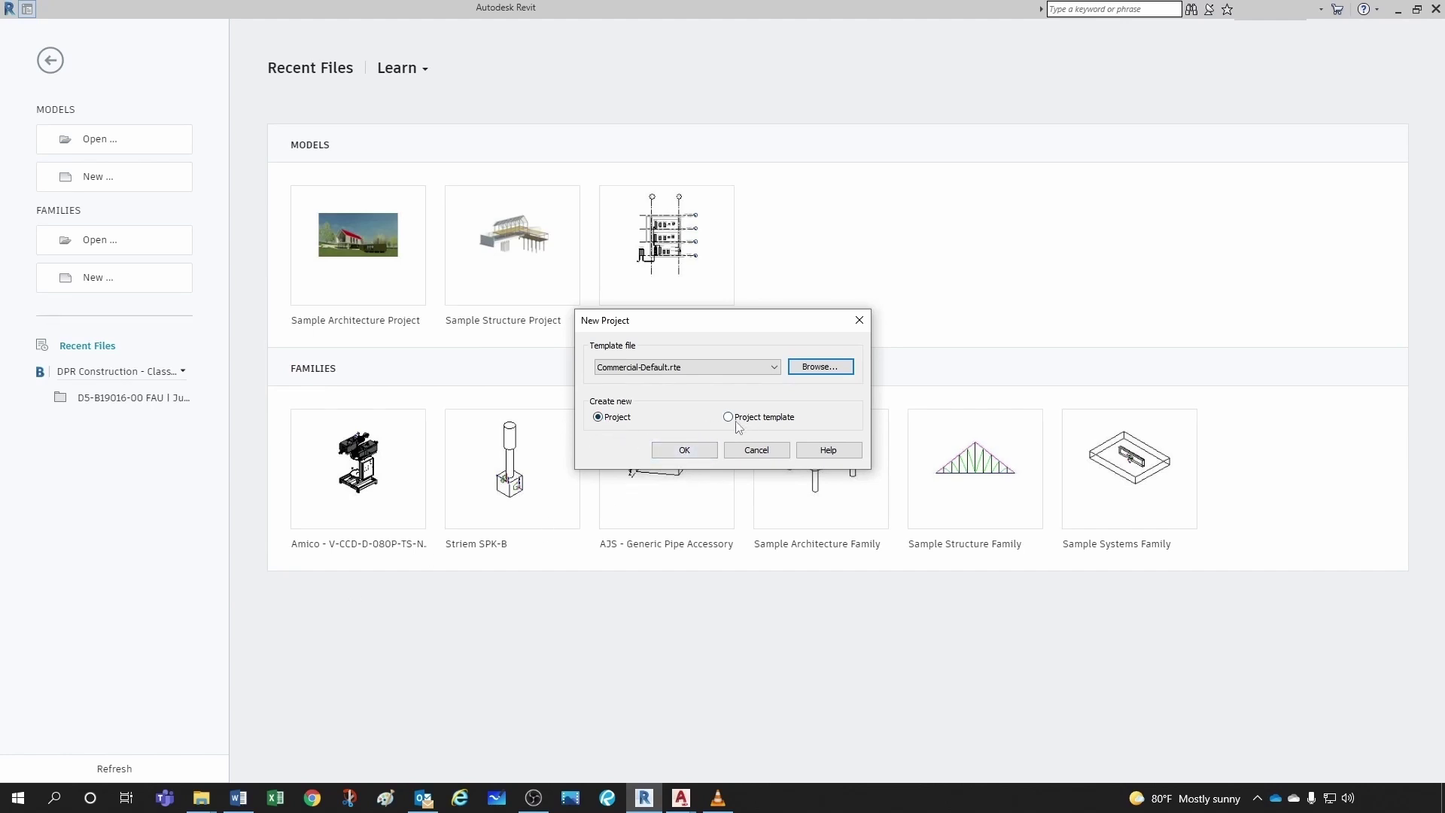
left_click(684, 450)
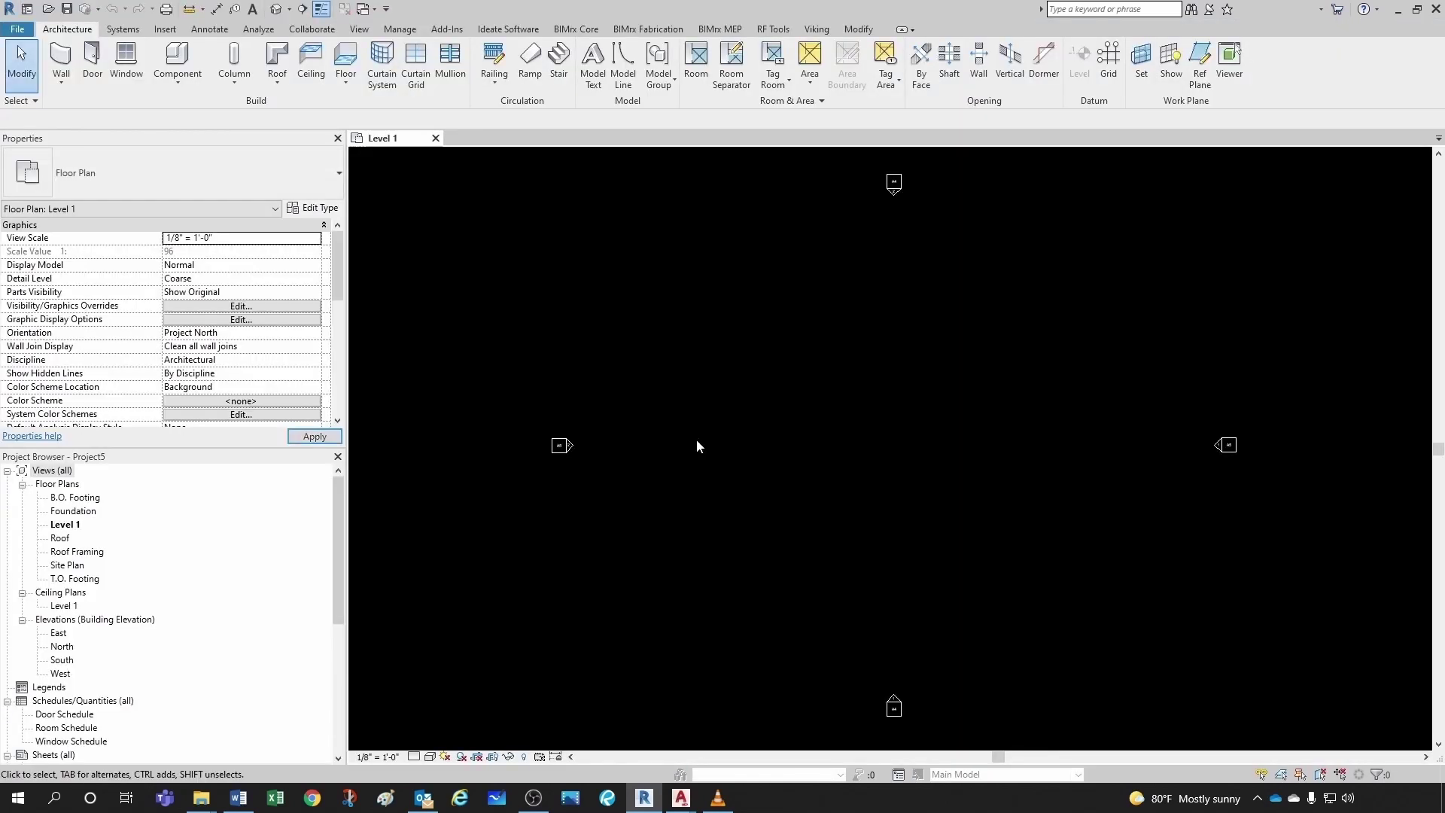
Pan and zoom out across the empty Level 1 floor plan
middle_click_drag(1021, 446, 971, 453)
scroll(905, 437, "down", 1)
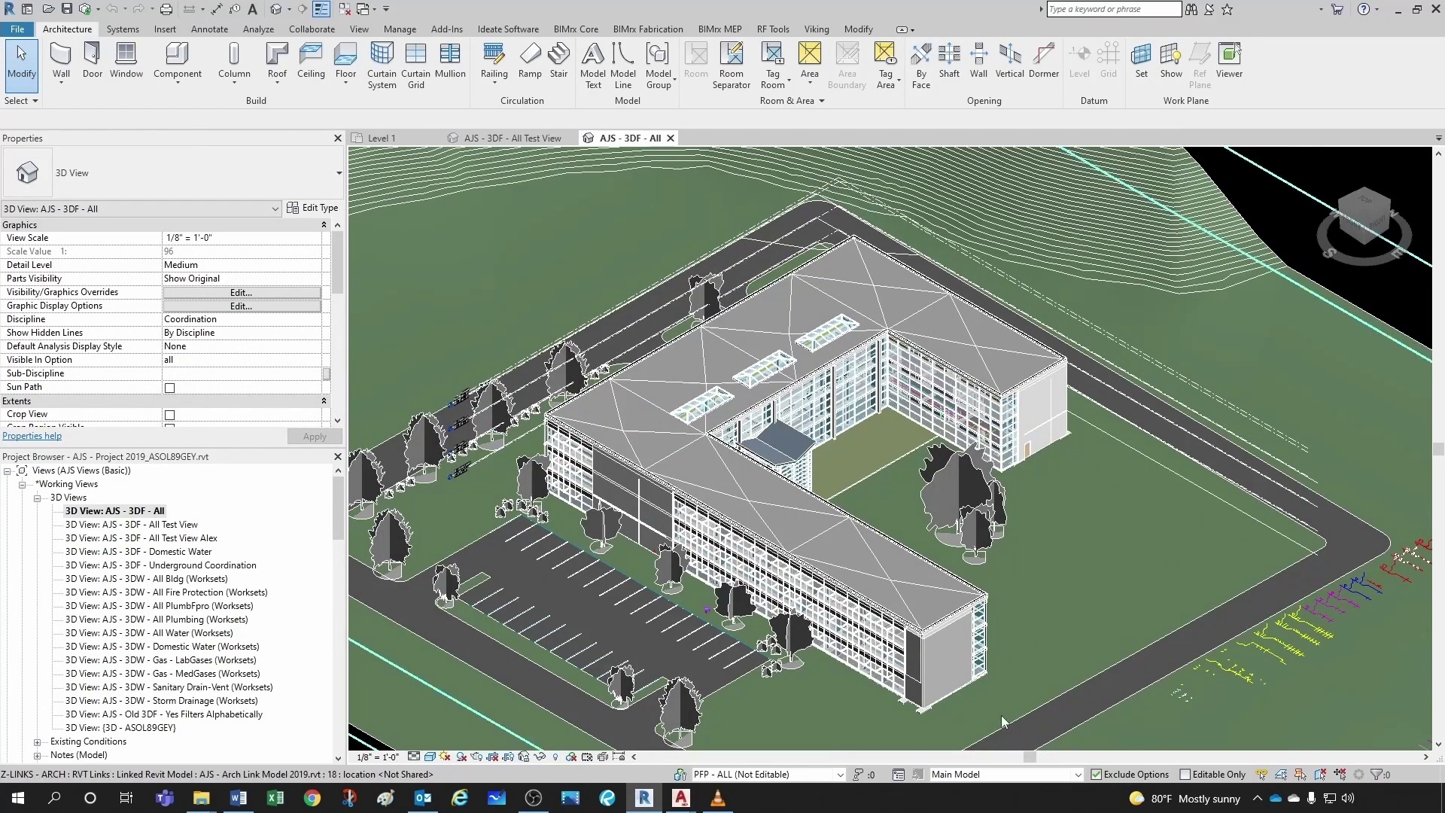
Switch to the All Test View and zoom in on the plumbing fixtures
left_click(508, 140)
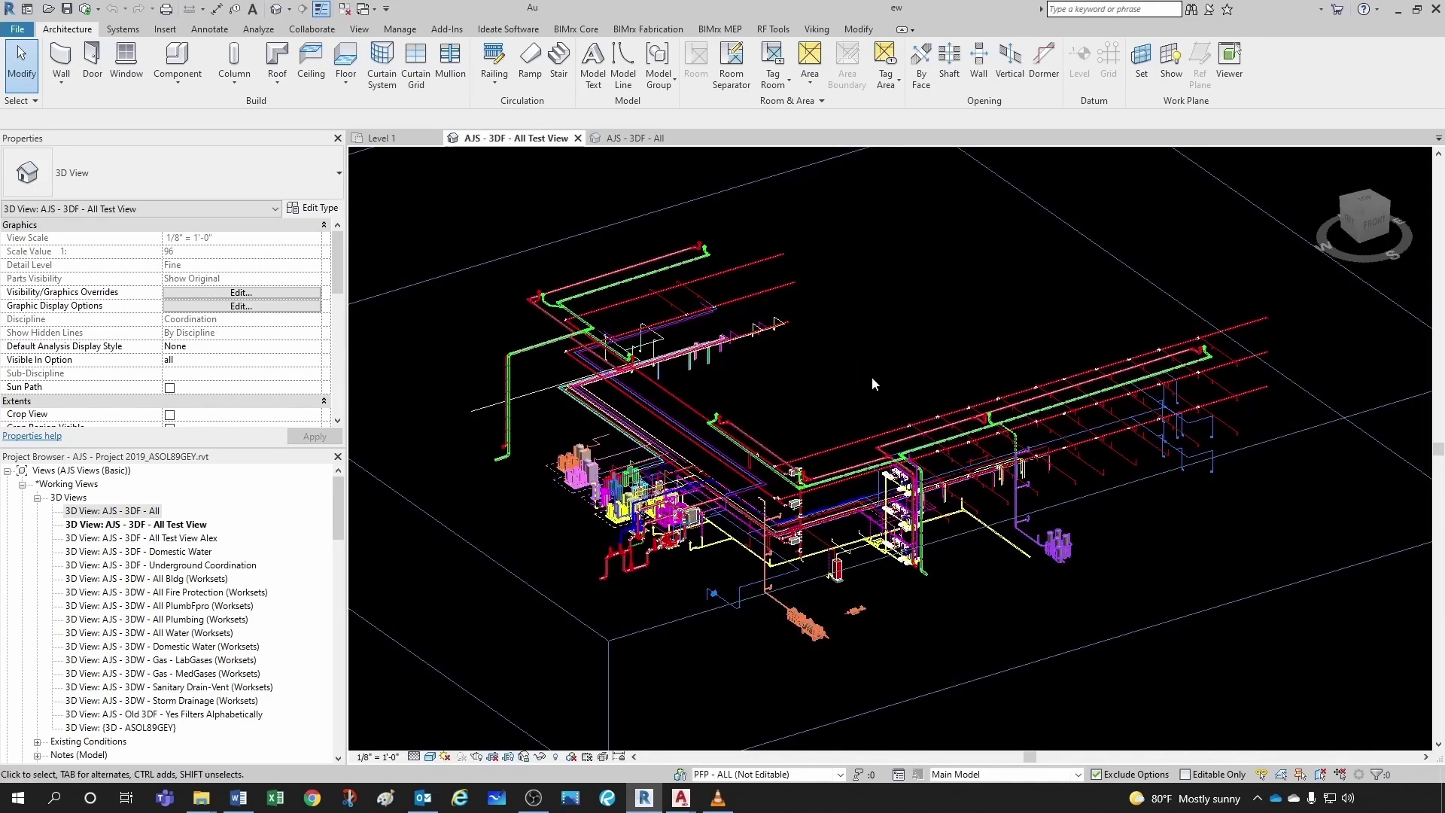
scroll(626, 581, "up", 5)
middle_click_drag(962, 414, 852, 581)
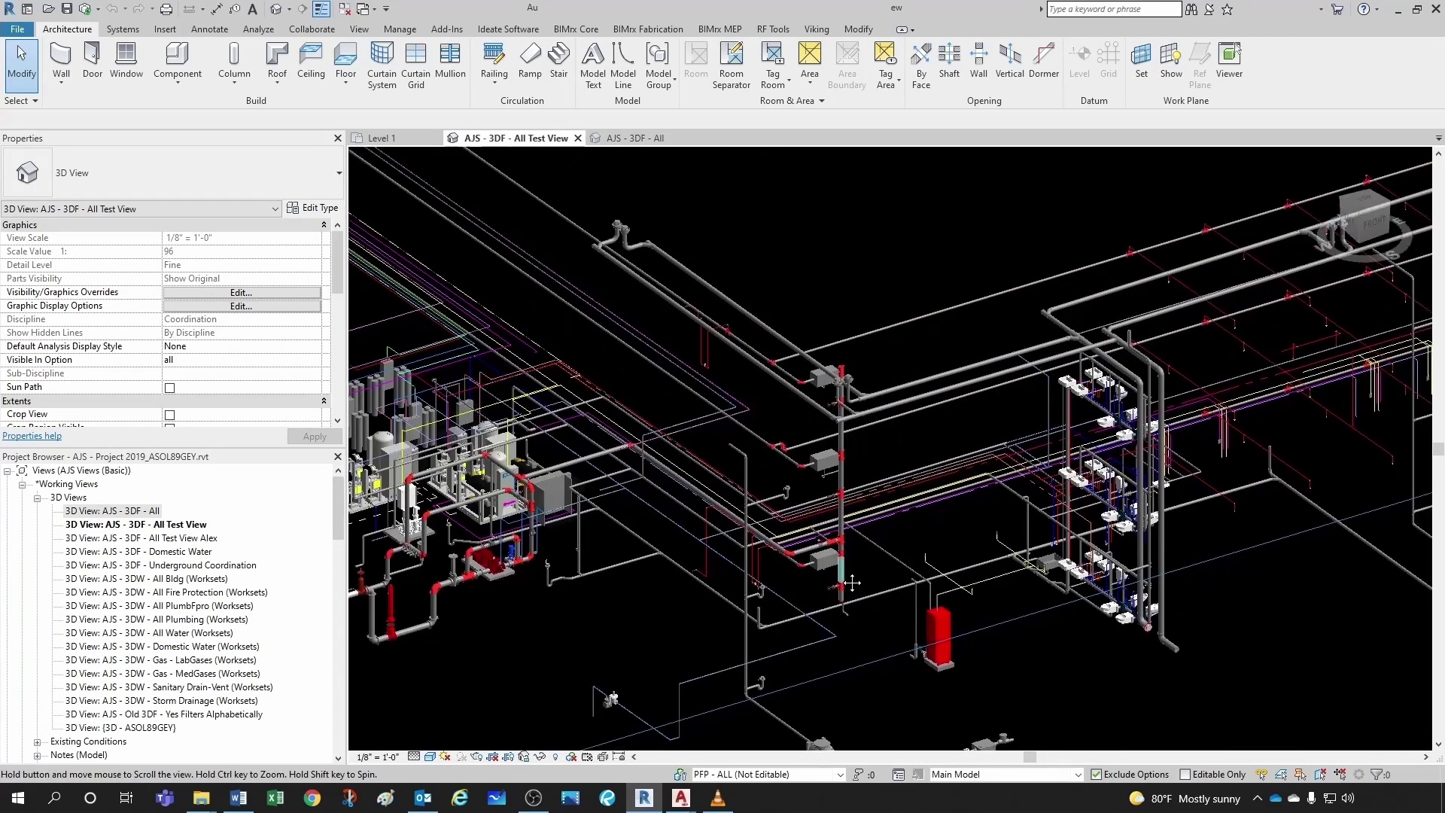
scroll(1111, 411, "up", 5)
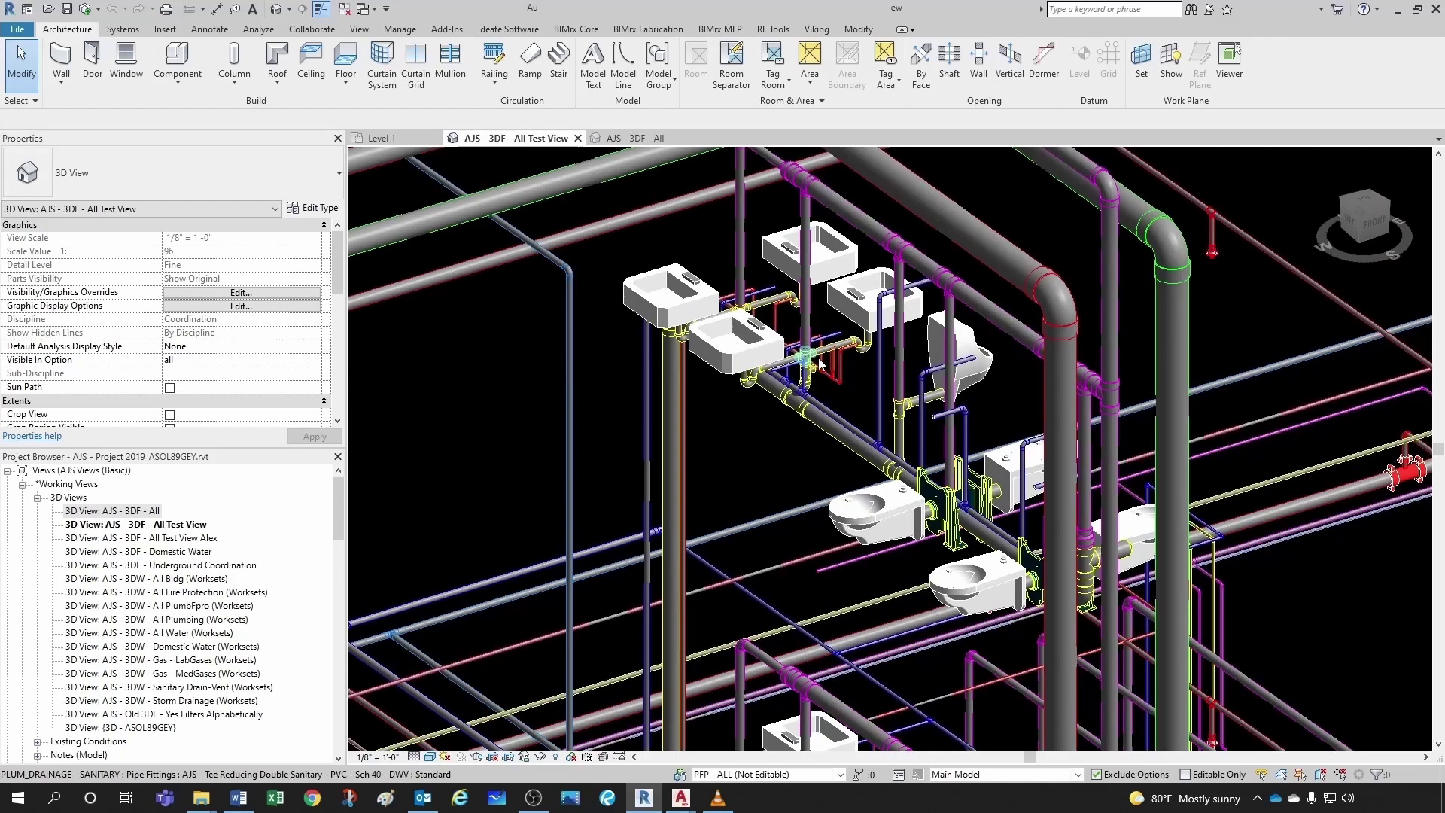
scroll(820, 363, "up", 3)
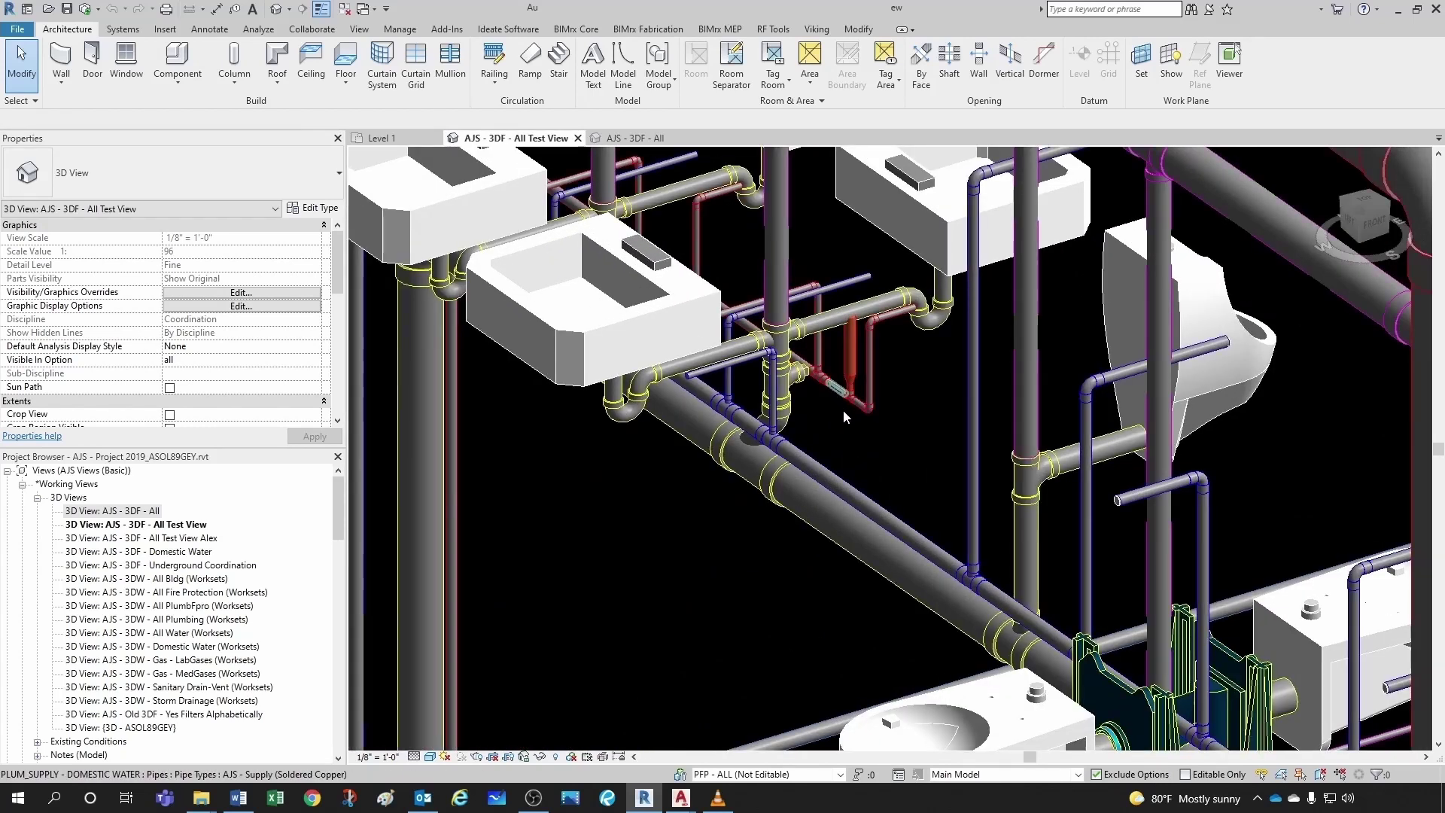
Select the short 1/2" Copper - L domestic hot water pipe and review its properties
left_click(843, 409)
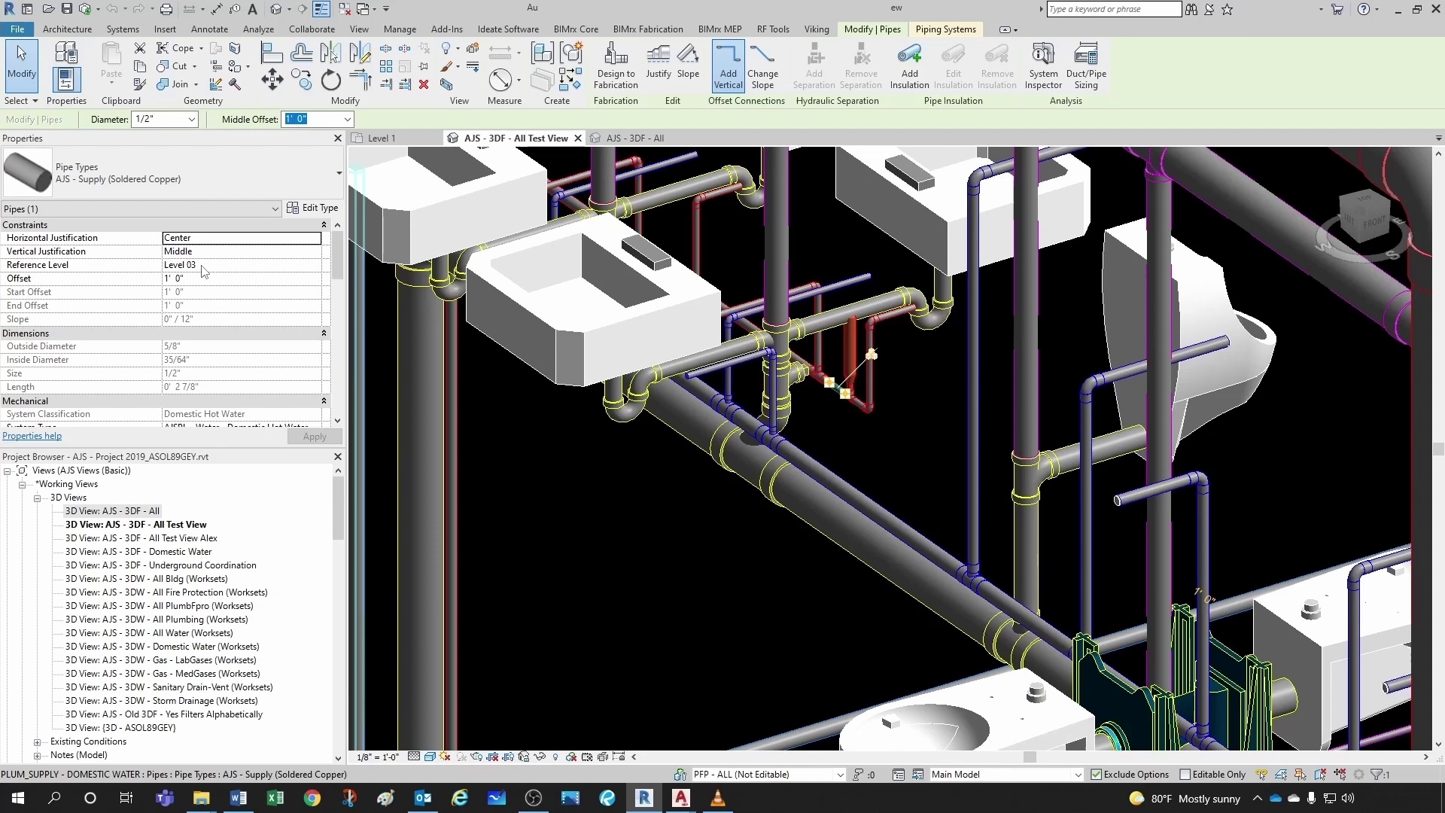
scroll(204, 273, "down", 3)
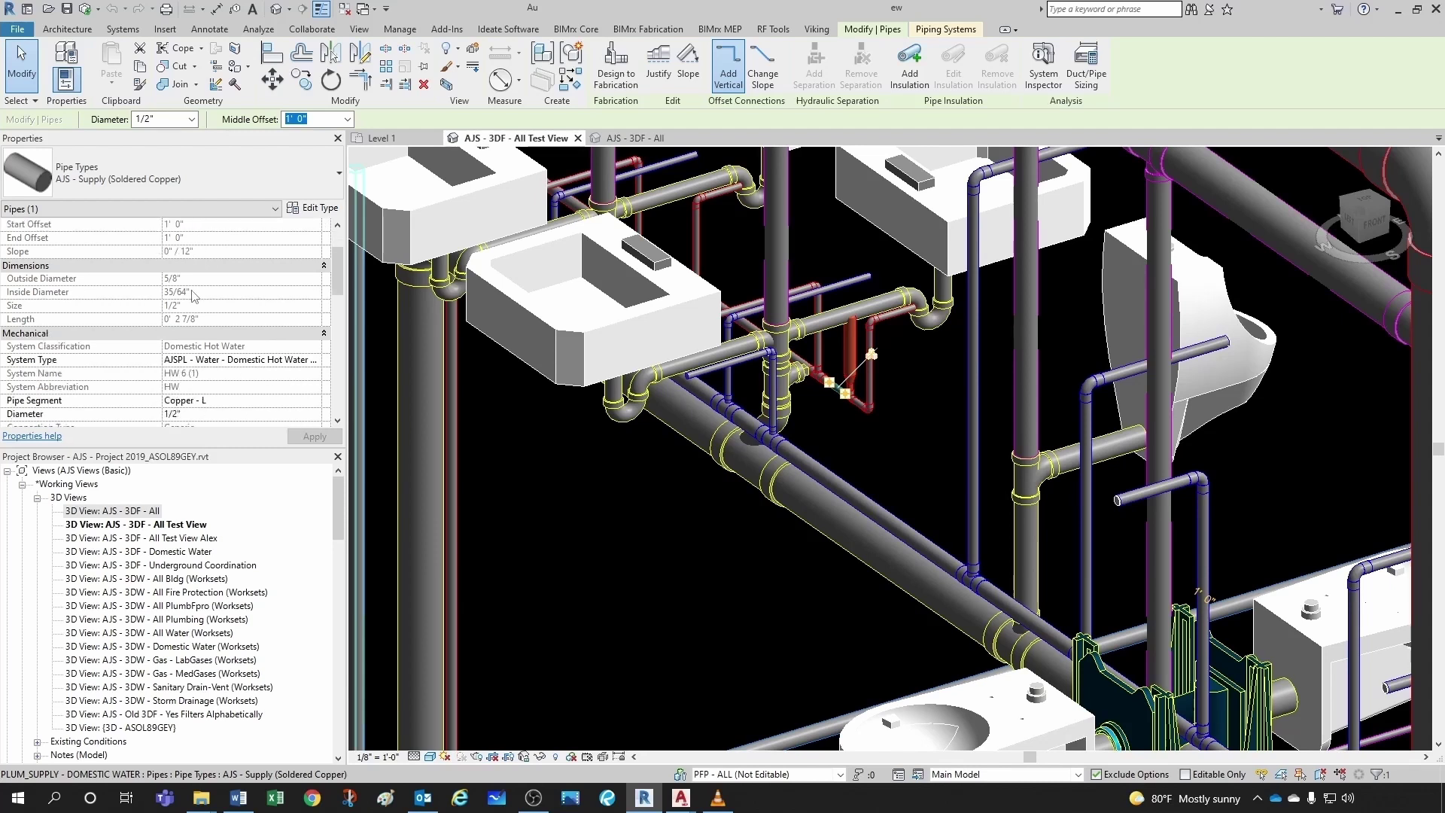
scroll(194, 296, "down", 3)
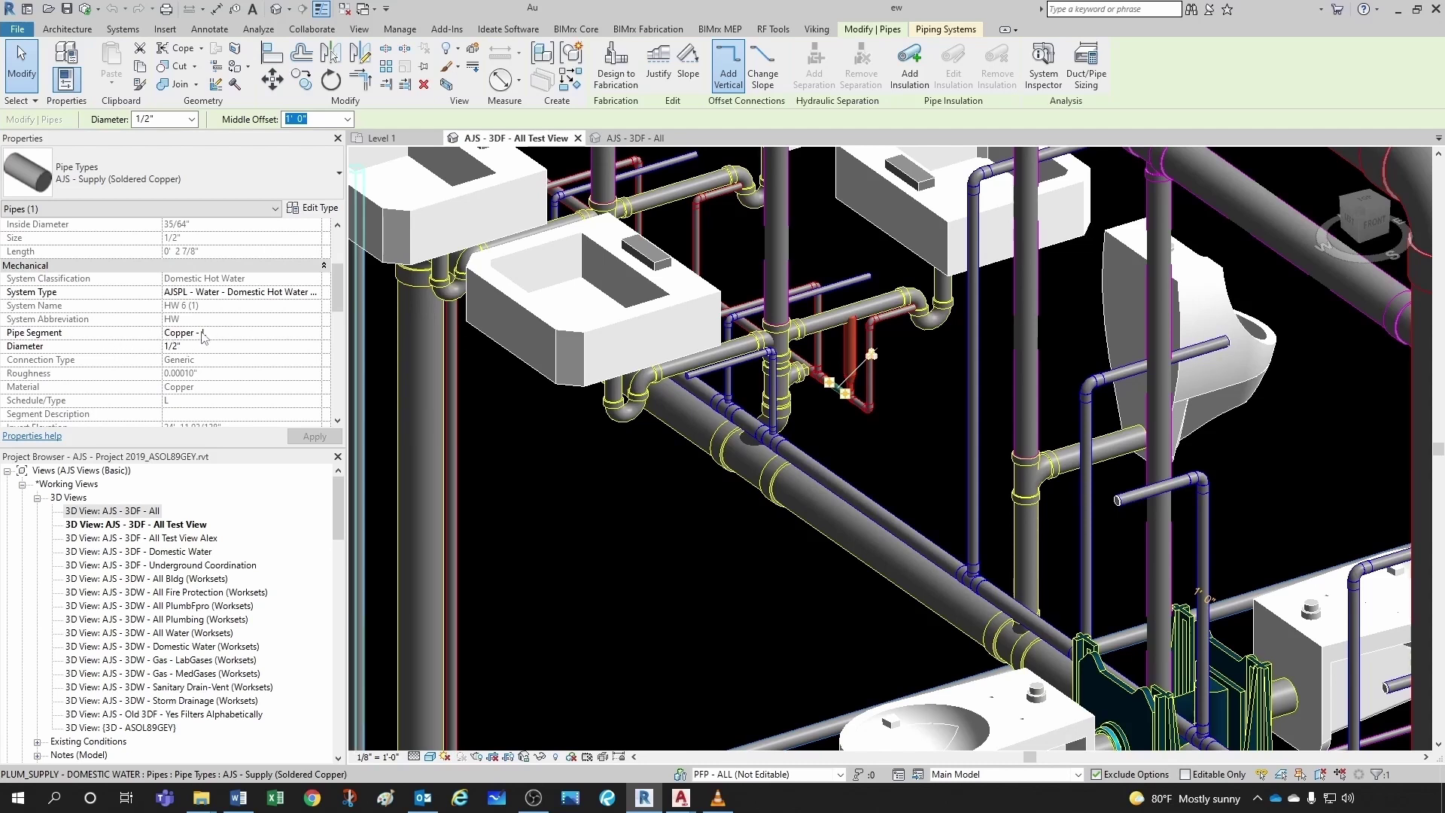
scroll(228, 322, "up", 1)
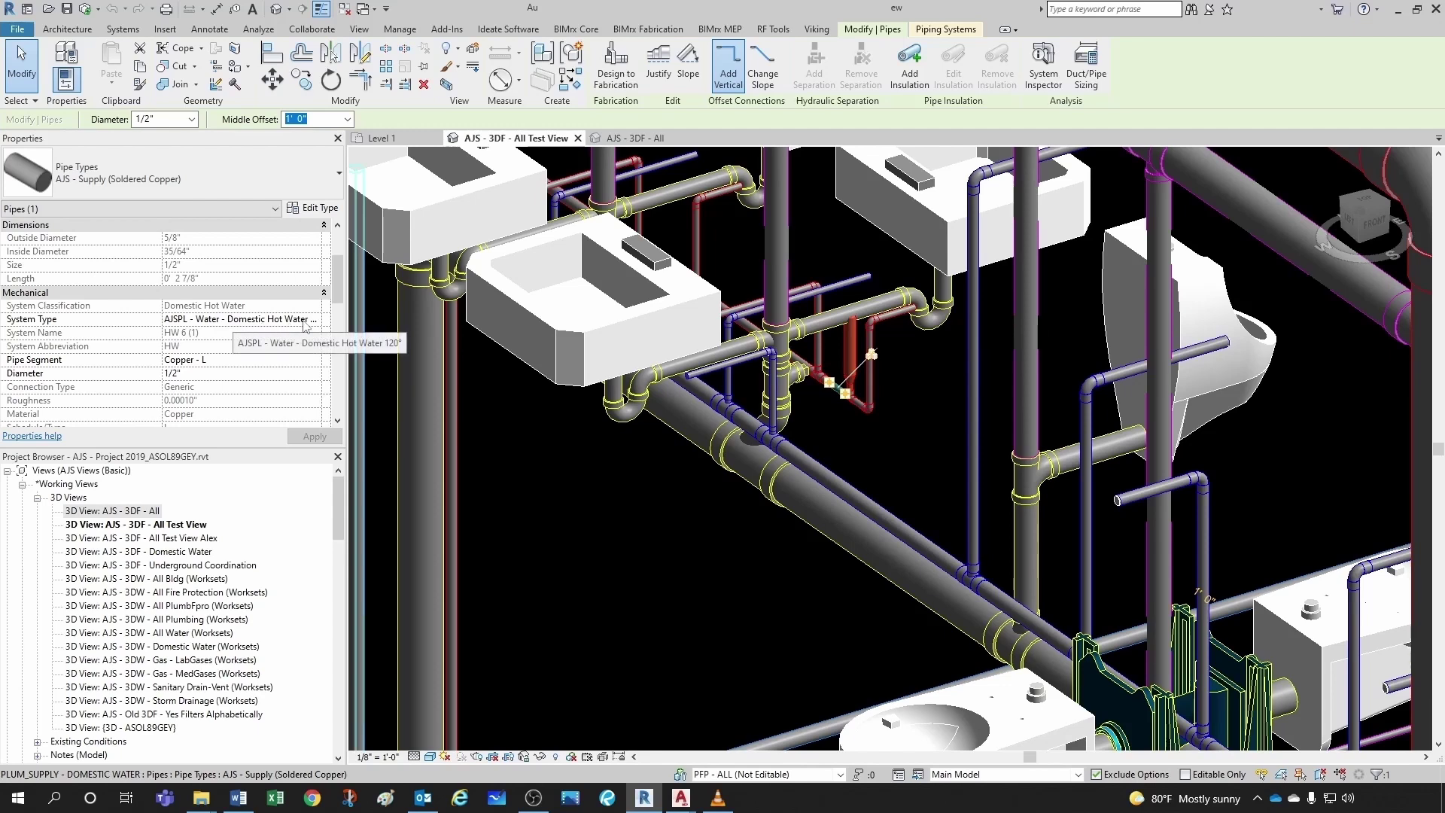
left_click(716, 485)
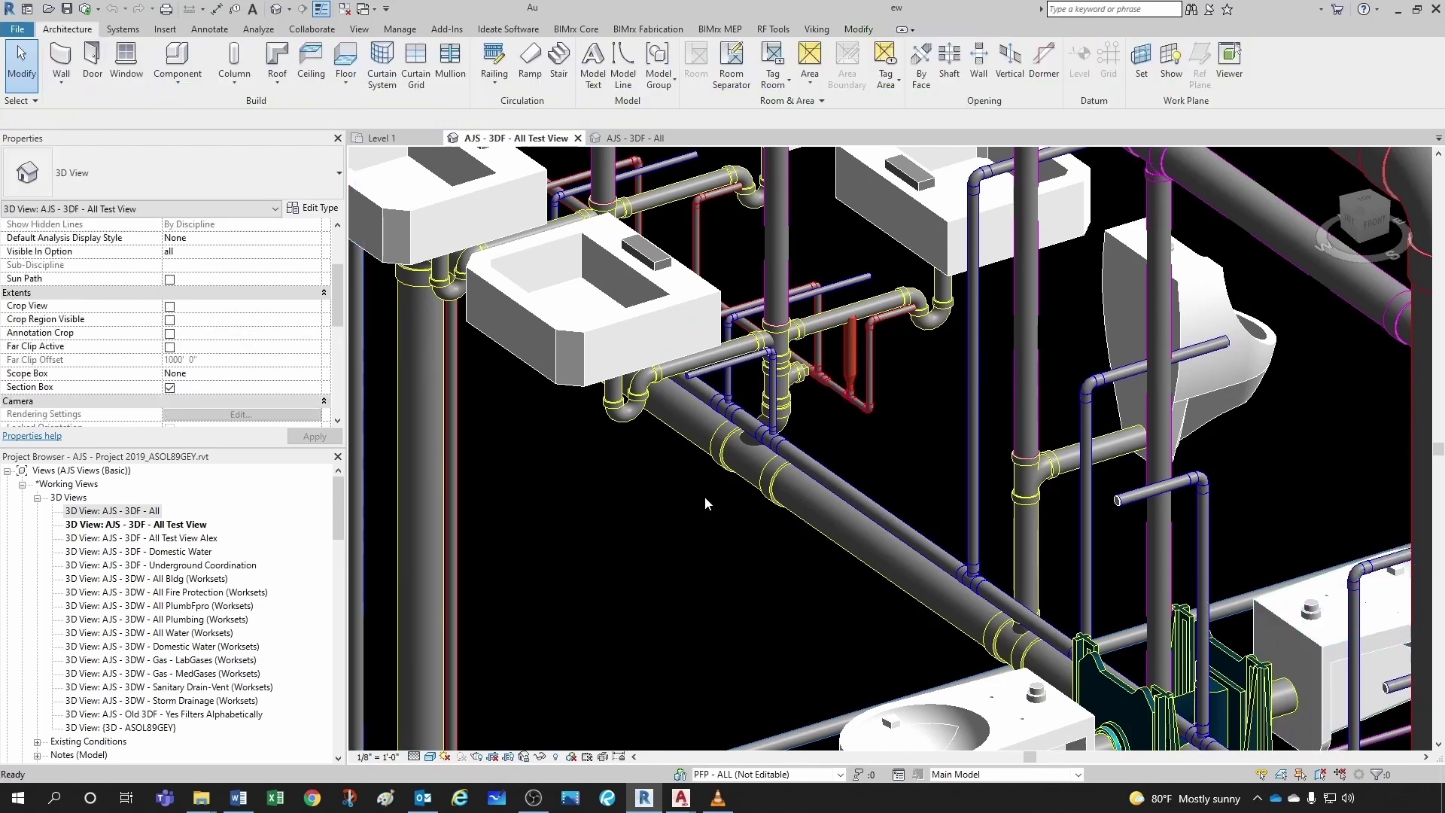
left_click(833, 331)
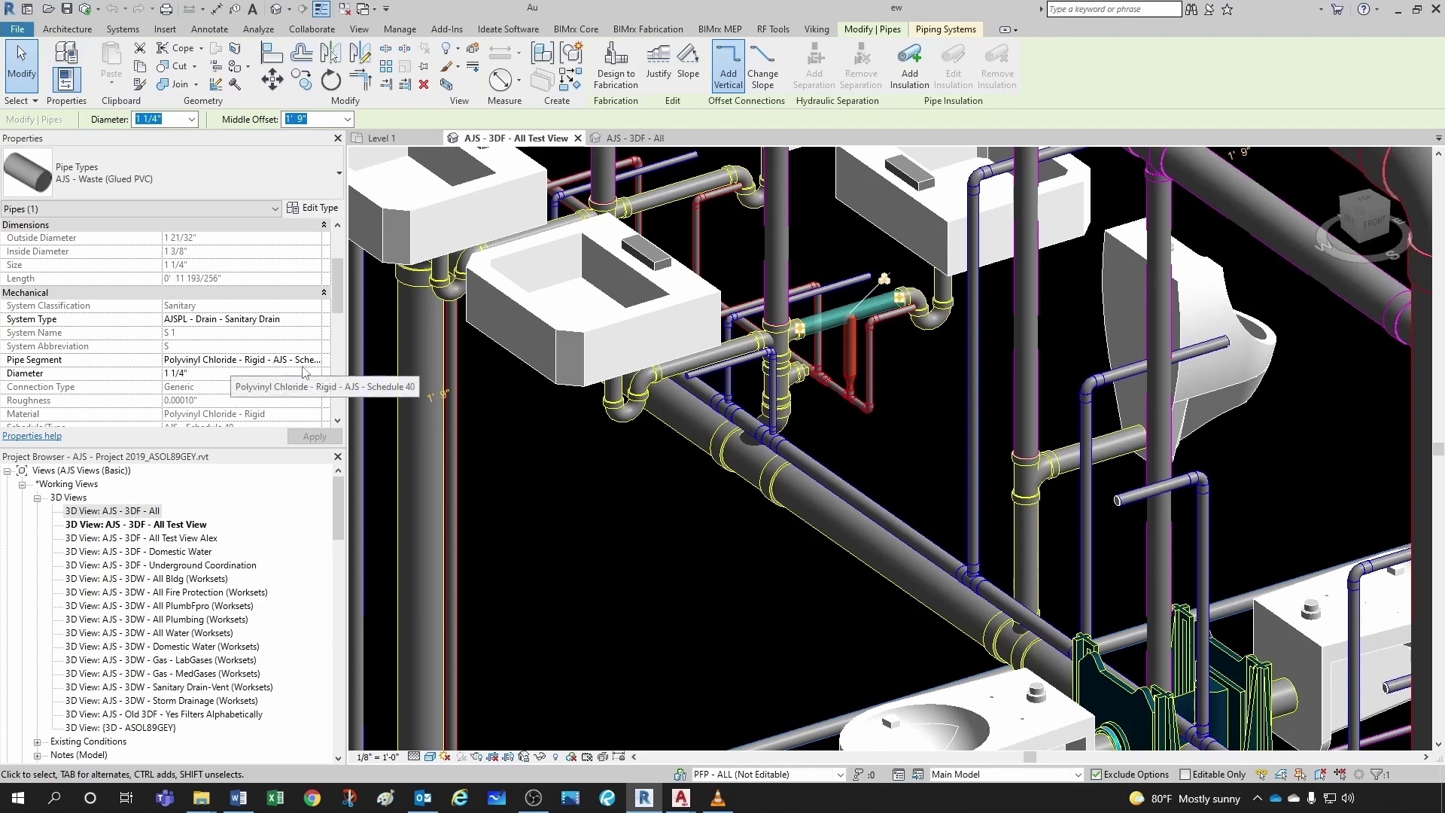
left_click(866, 486)
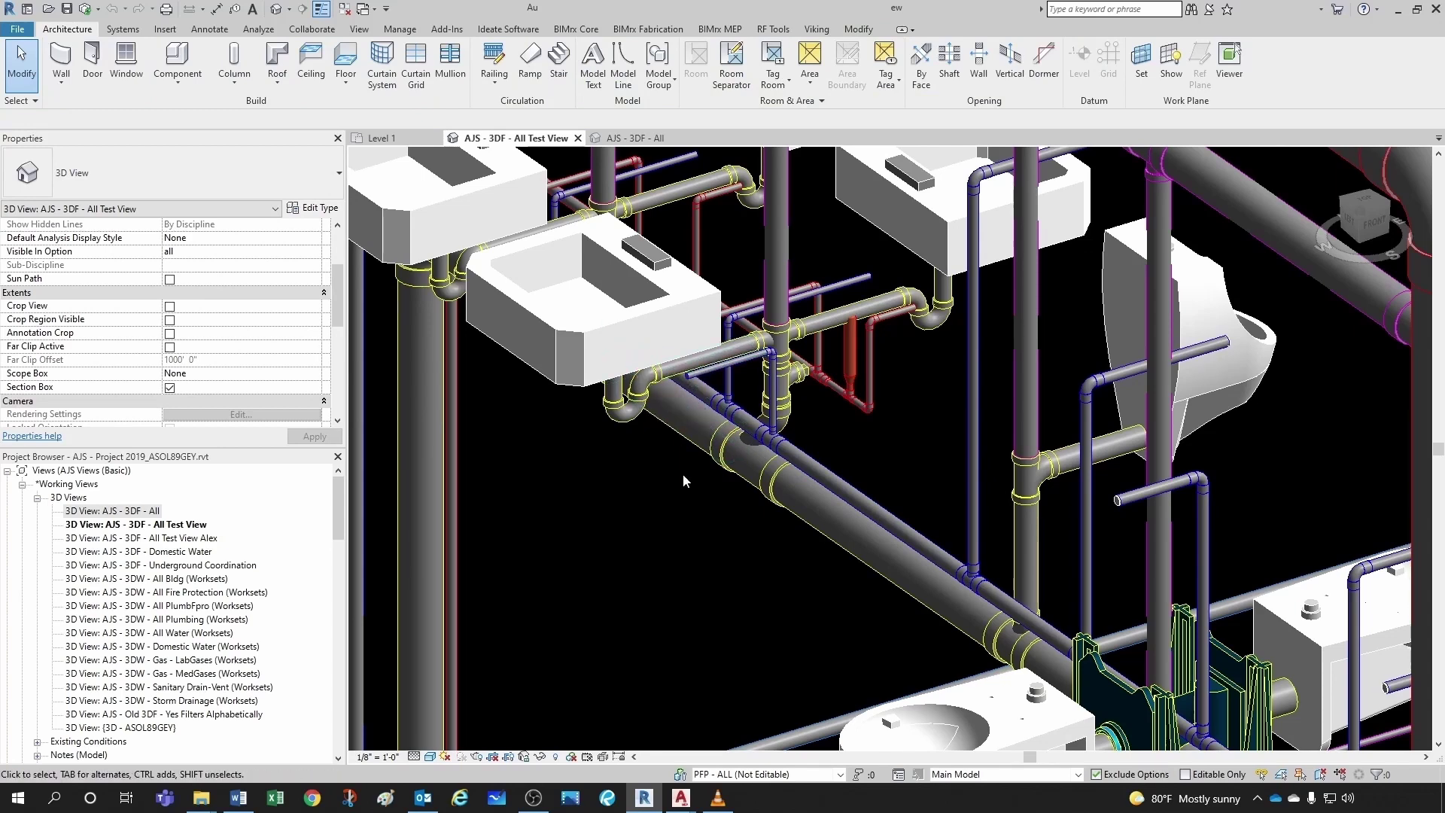
Zoom the 3D view in and out to frame the plumbing network
scroll(689, 508, "down", 1)
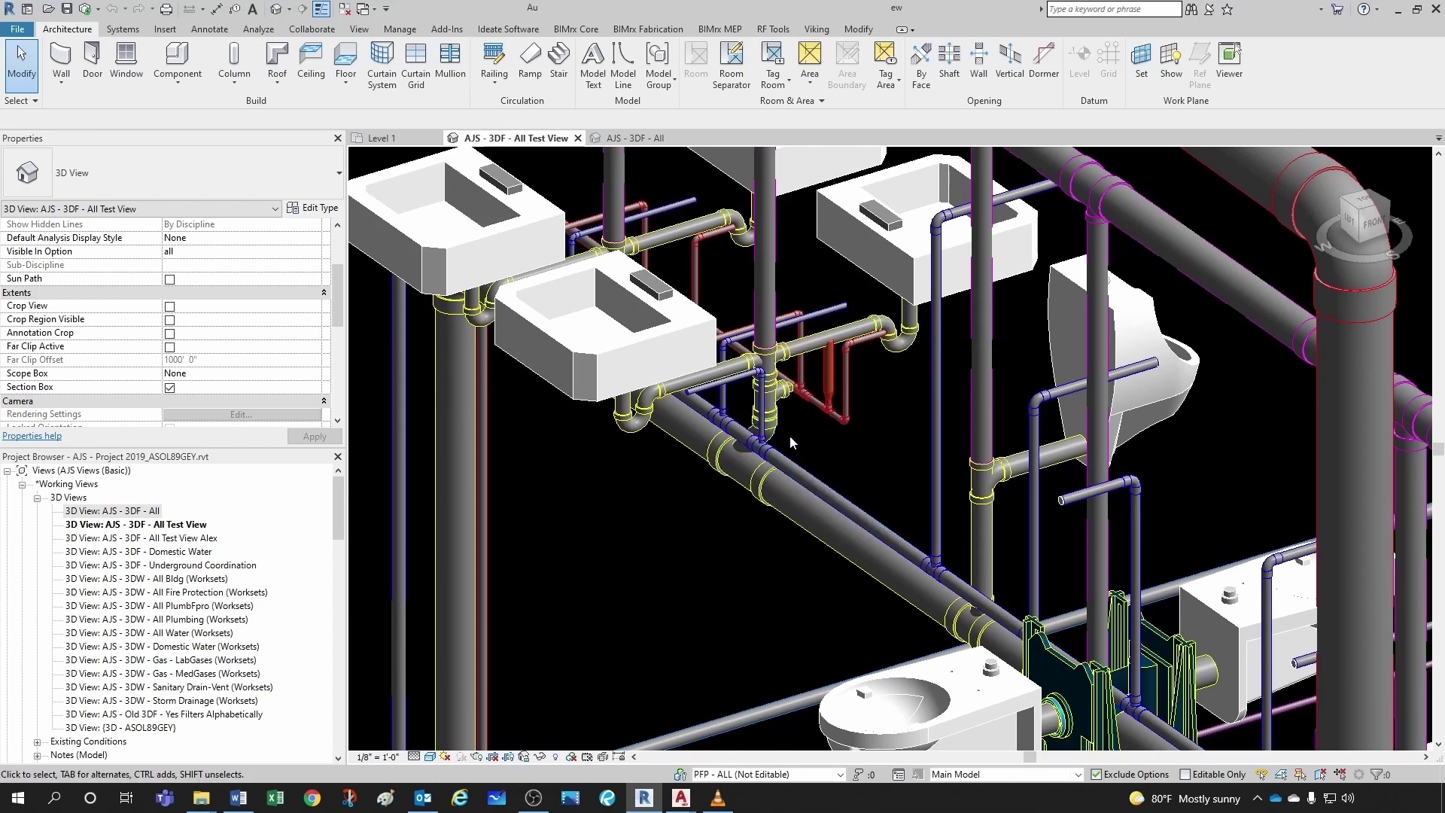
scroll(779, 440, "down", 1)
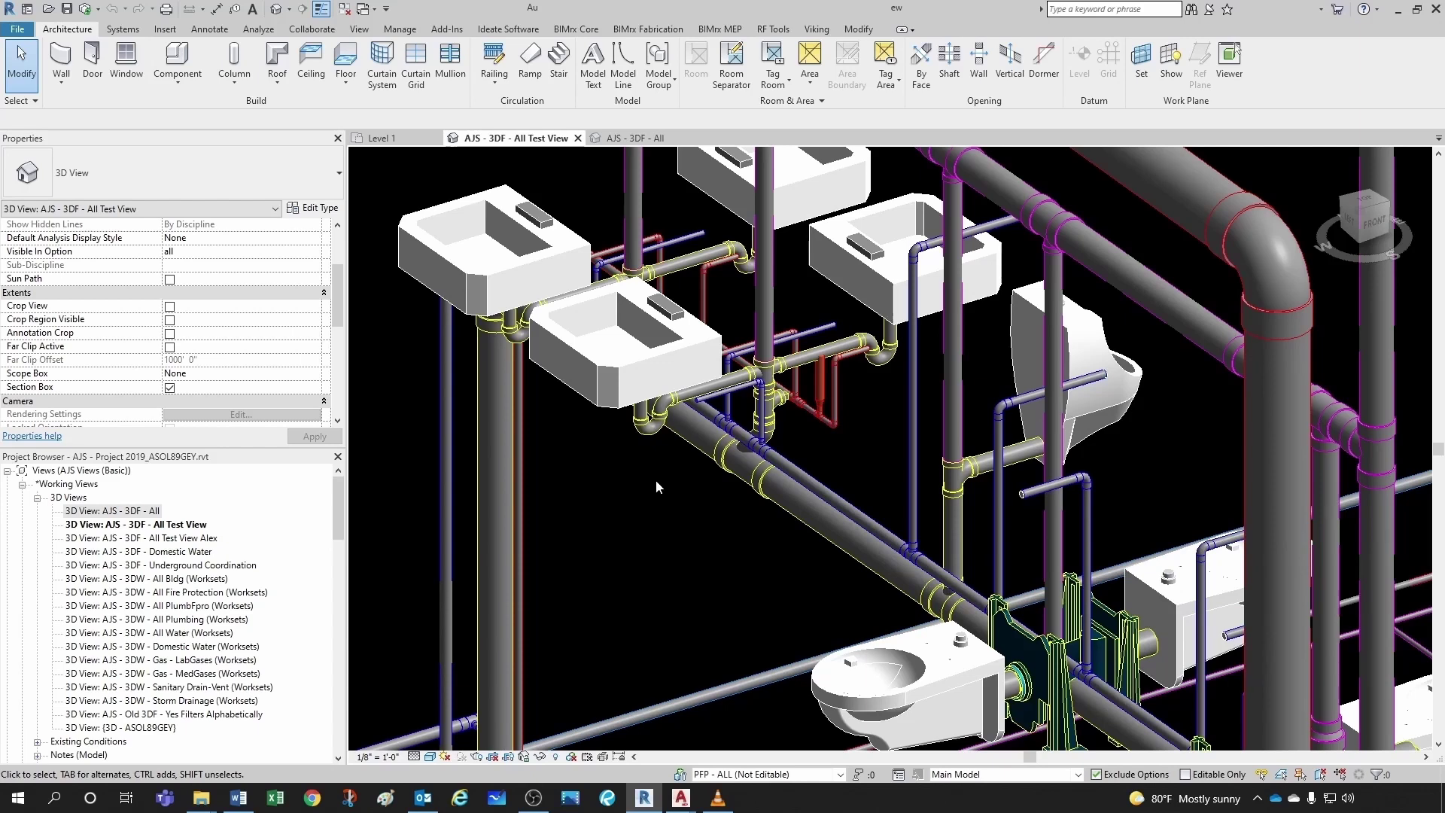
scroll(670, 474, "down", 3)
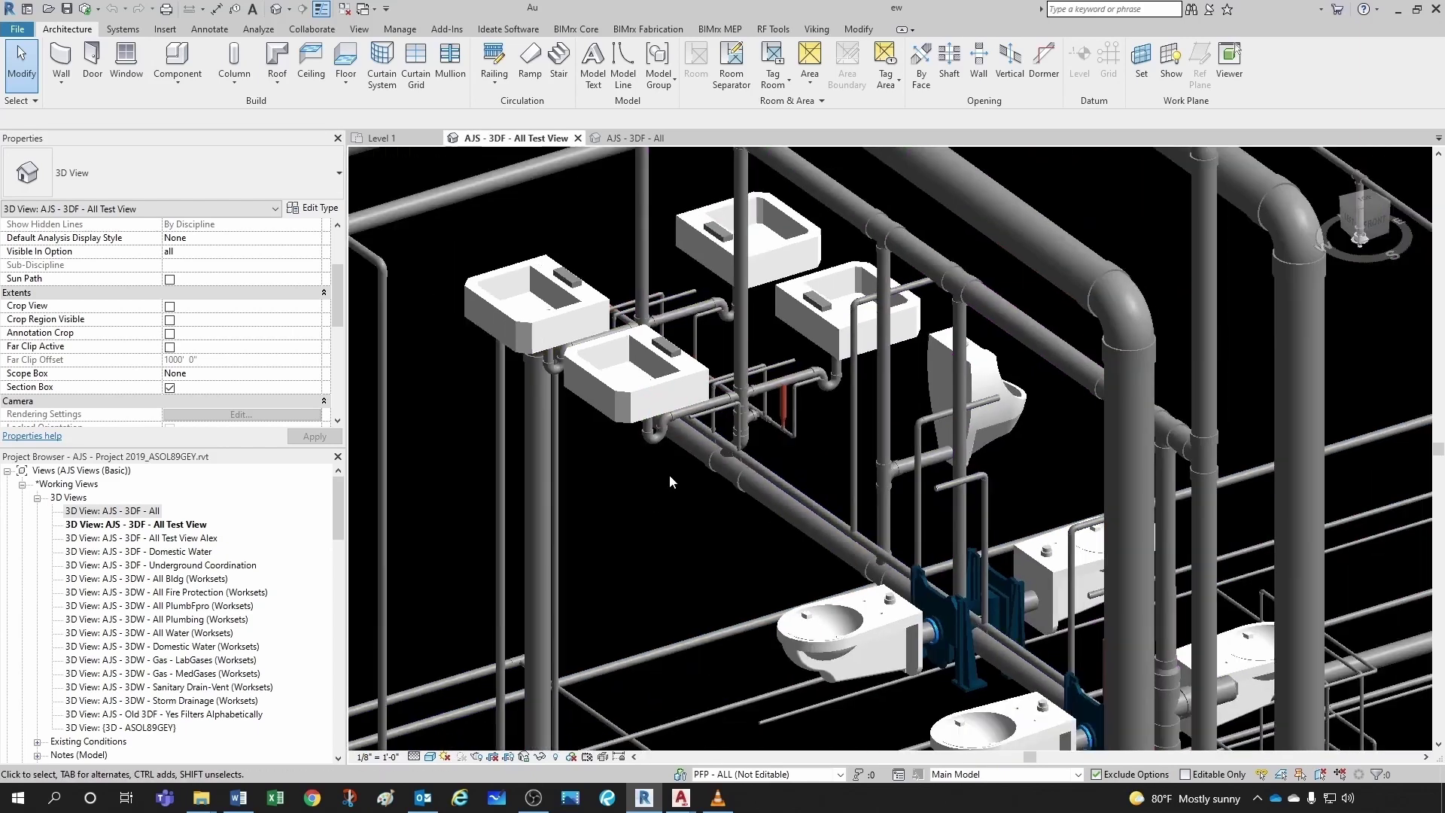
scroll(625, 553, "down", 1)
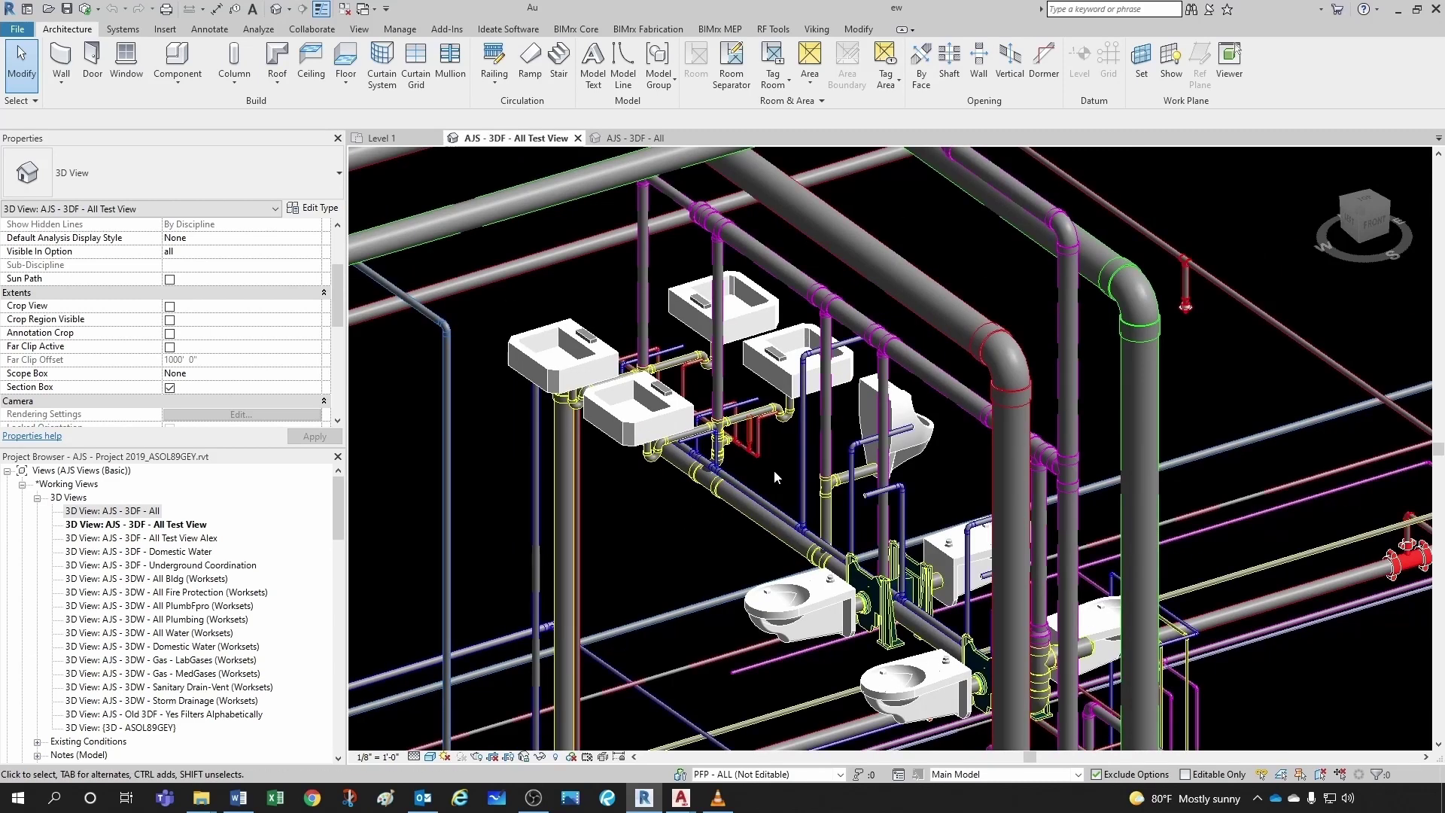
scroll(773, 480, "up", 1)
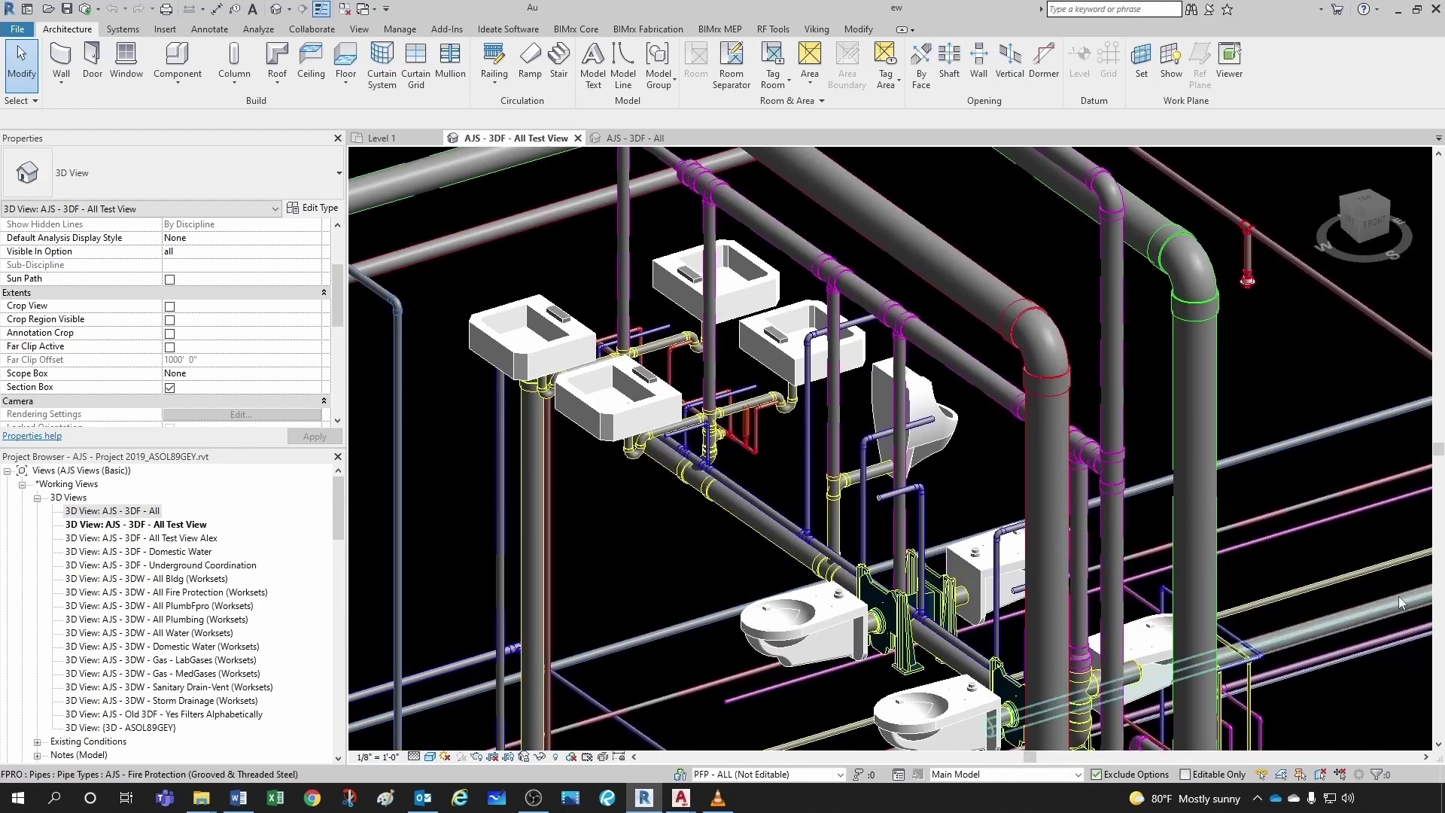
scroll(644, 535, "down", 3)
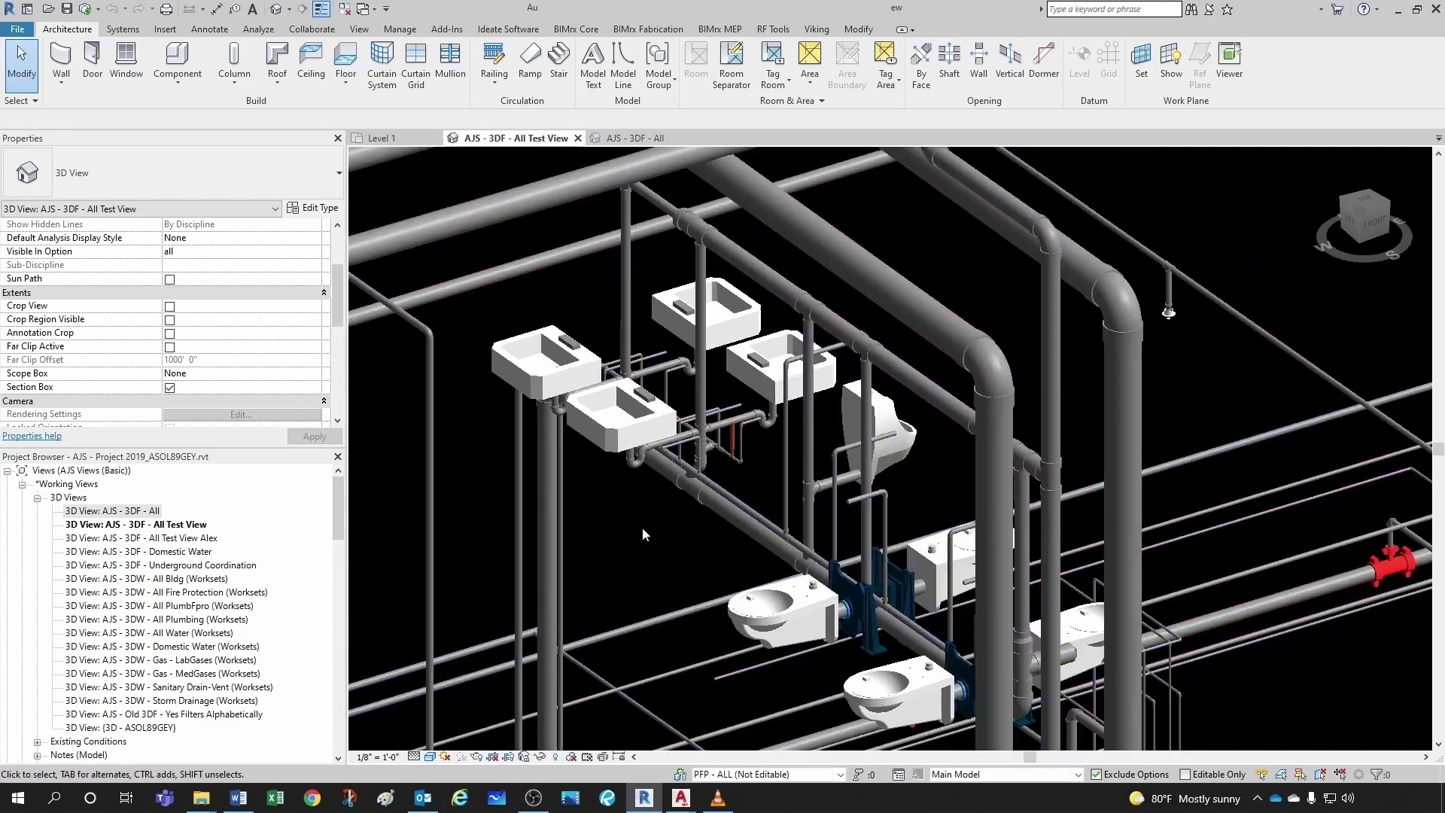
scroll(643, 527, "down", 2)
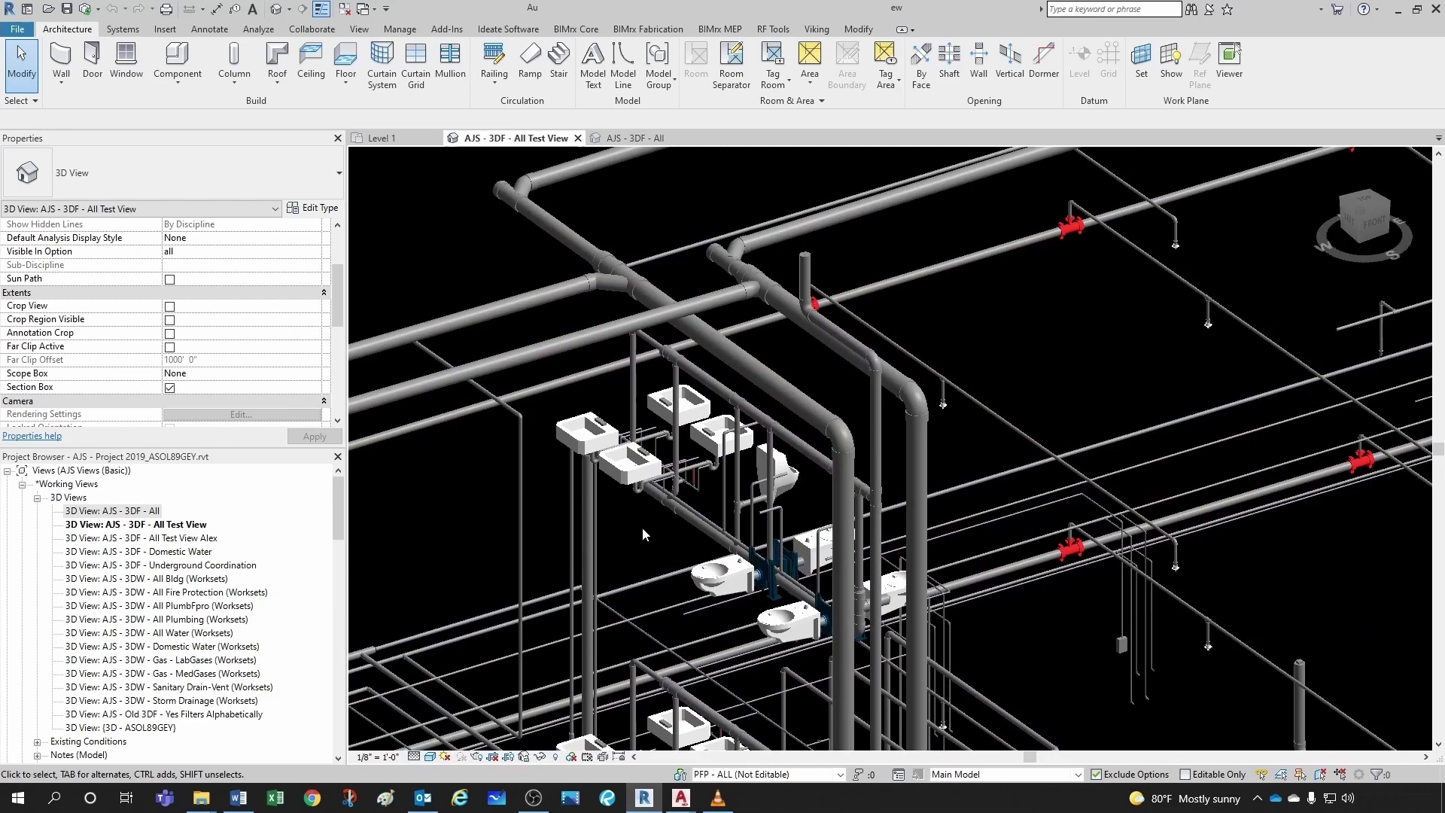
Pan and orbit to bring the pipe runs above the fixture groups up close
middle_click_drag(643, 527, 756, 484)
scroll(647, 406, "down", 1)
scroll(648, 411, "down", 1)
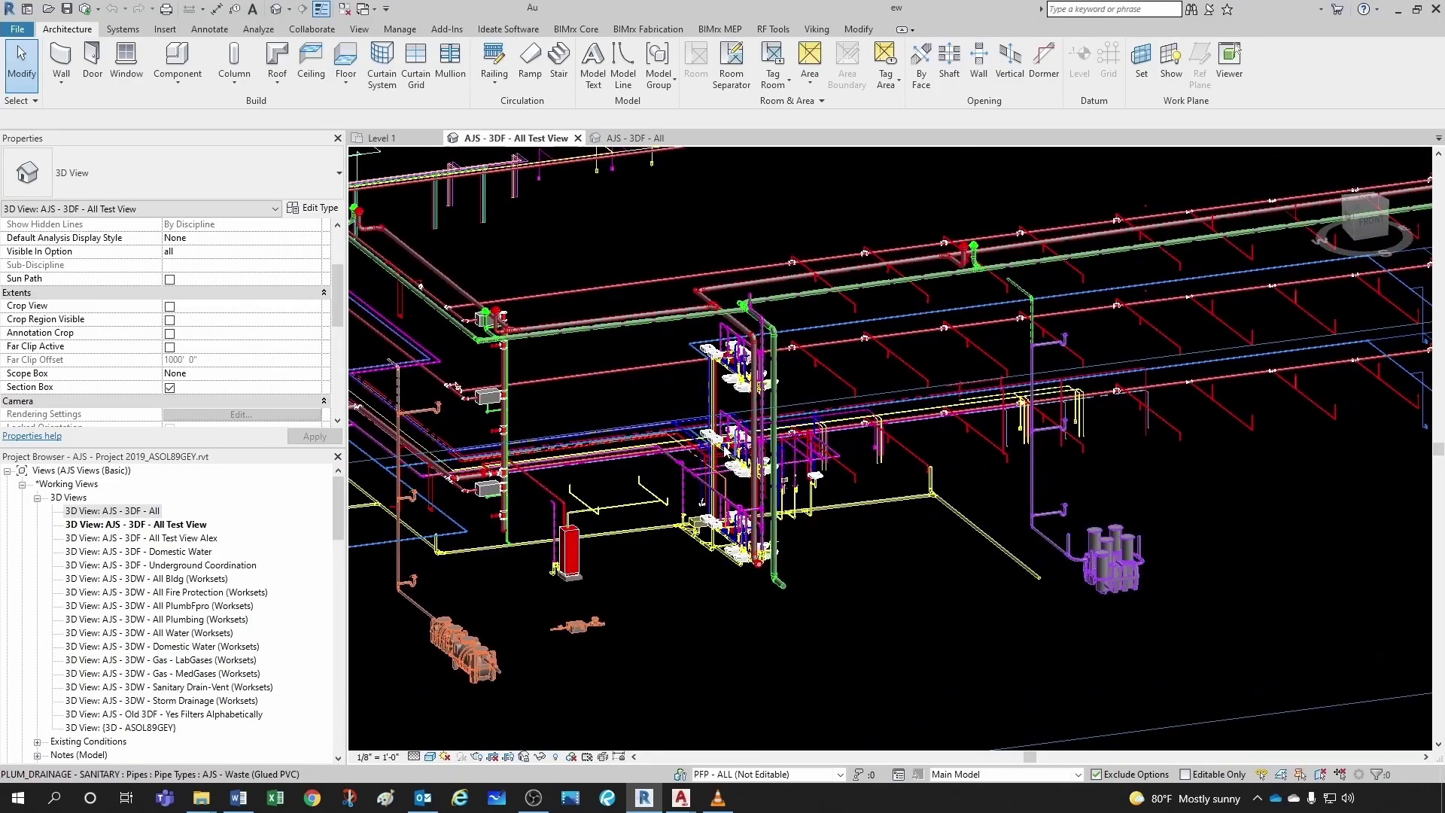
middle_click_drag(762, 485, 803, 439, "shift")
scroll(803, 439, "down", 5)
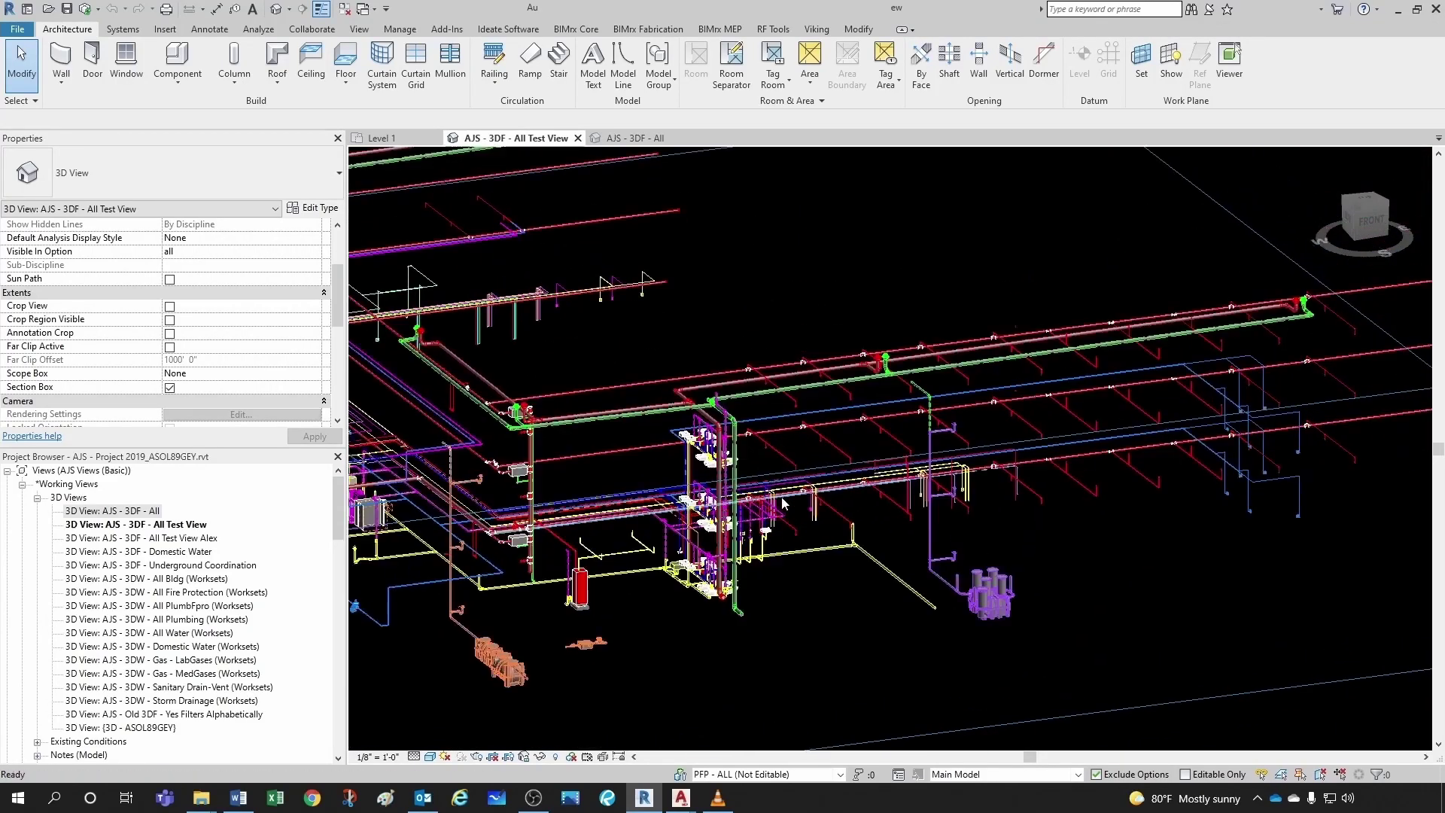
middle_click_drag(585, 497, 440, 430, "shift")
scroll(438, 423, "up", 8)
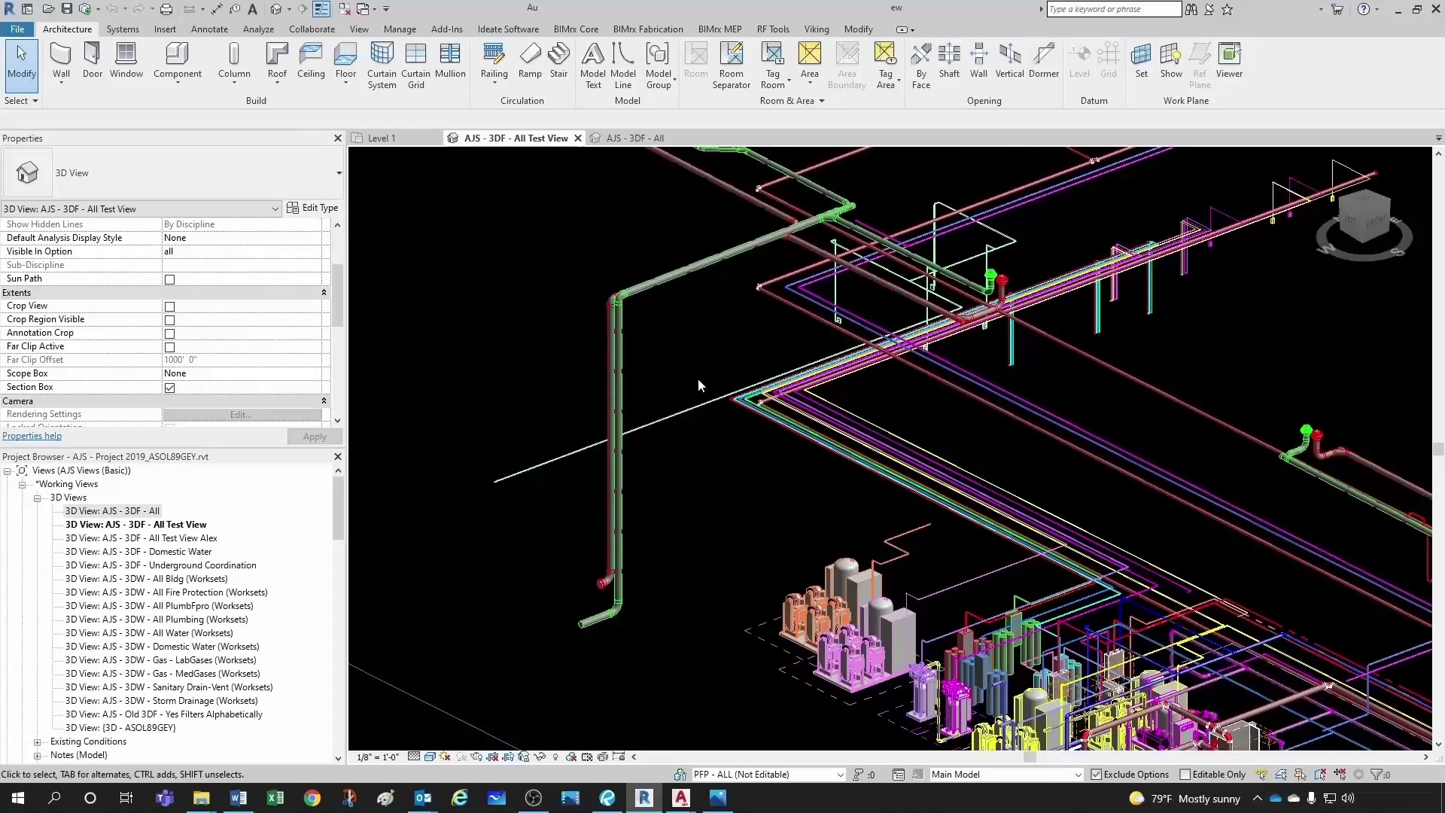
Select the 8-inch rain water leader riser to review its properties, then deselect it
left_click(623, 419)
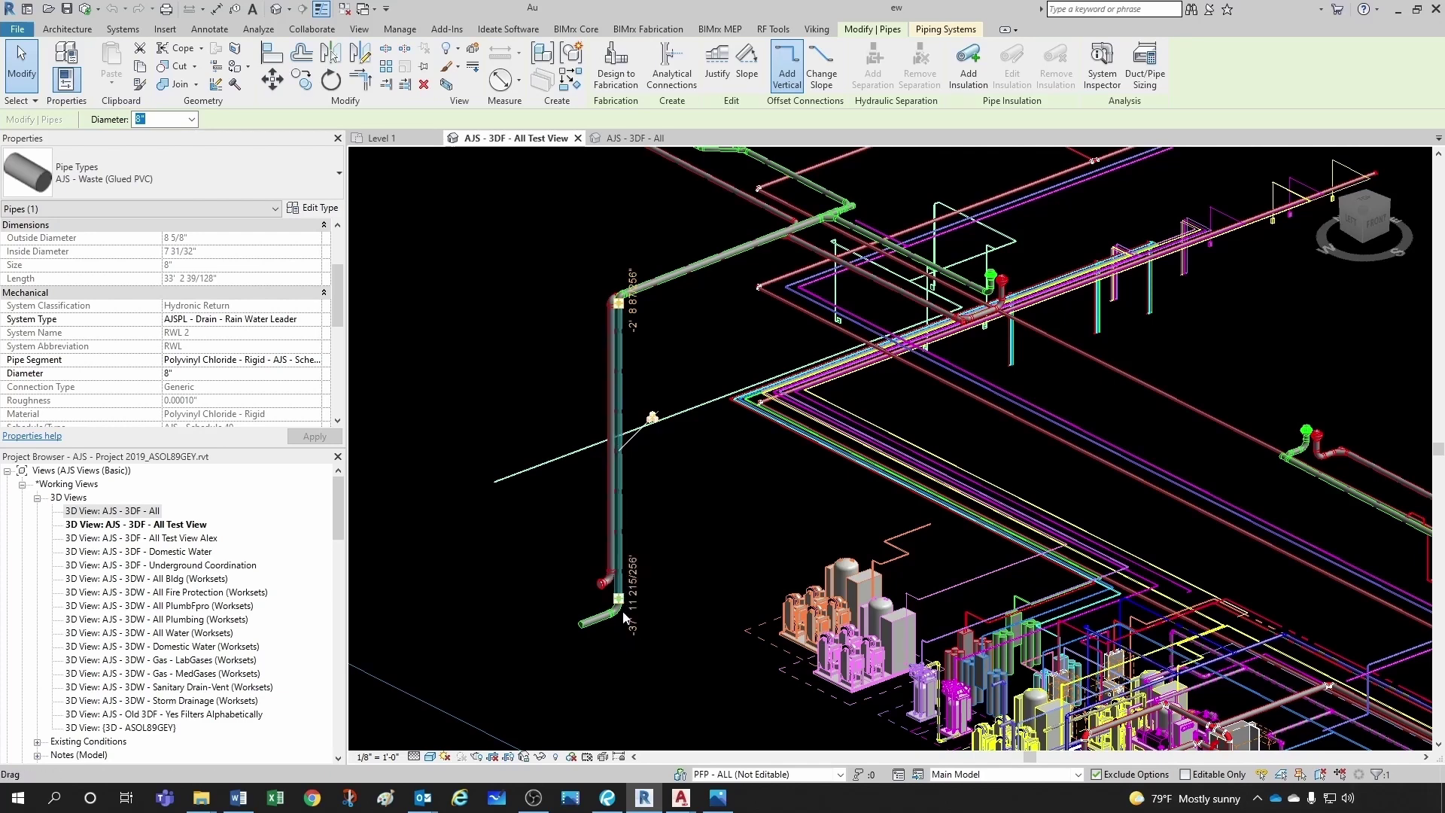
scroll(630, 388, "up", 3)
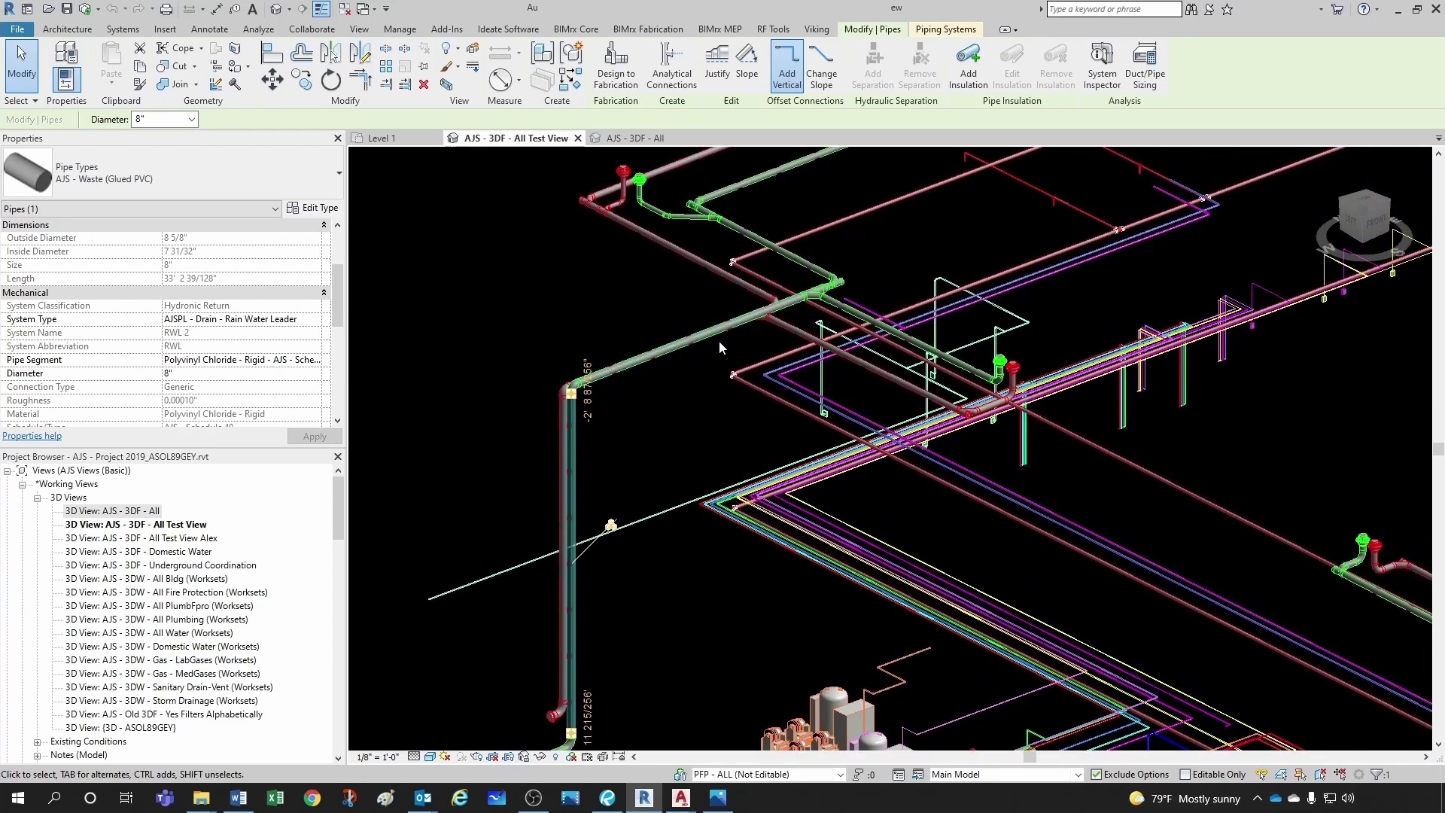
left_click(619, 570)
Zoom in on the sinks and toilets, then back out to the full section box
scroll(614, 560, "down", 1)
scroll(614, 560, "down", 2)
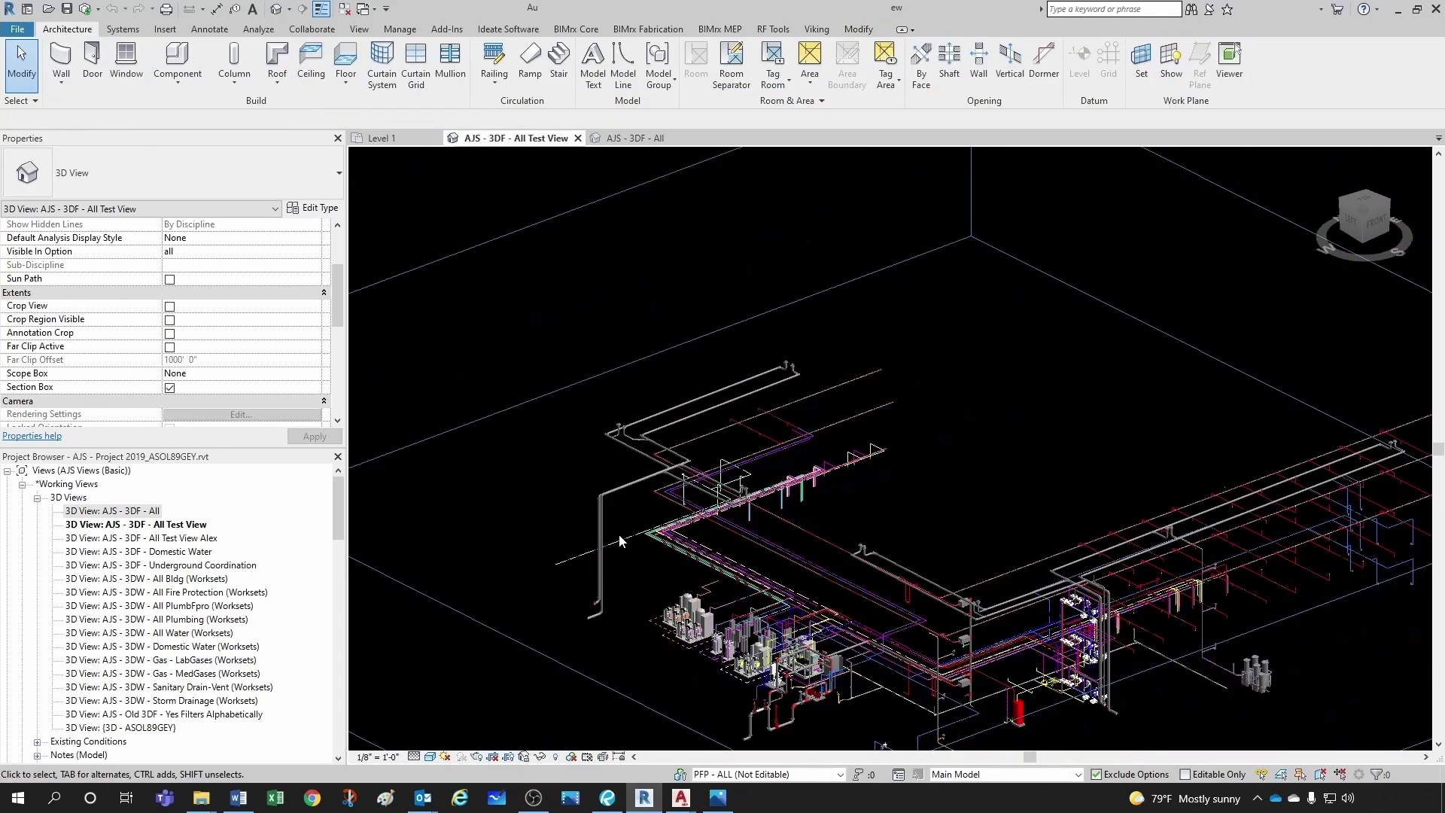
scroll(1072, 584, "up", 5)
scroll(1072, 584, "up", 6)
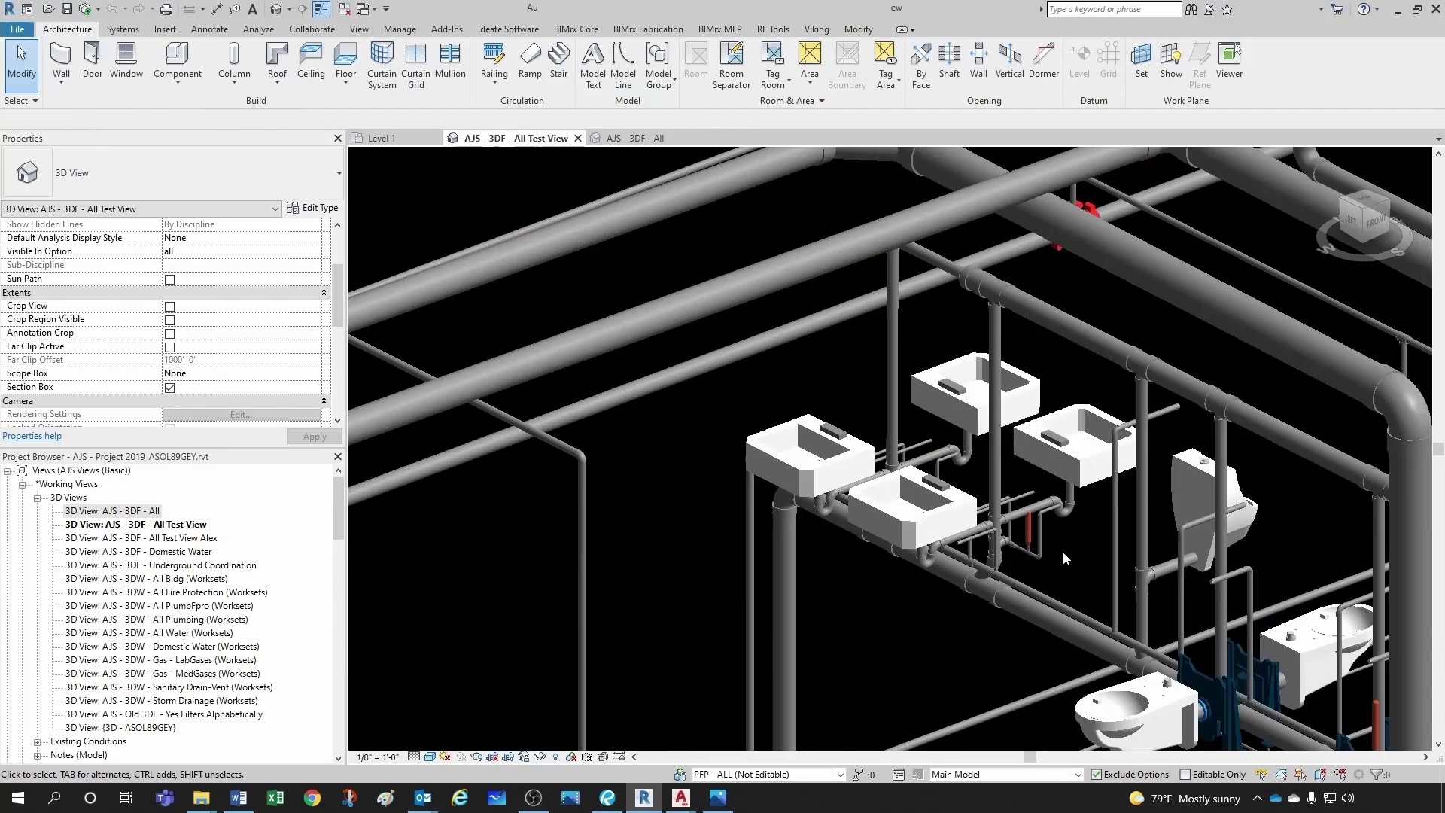
scroll(732, 574, "down", 3)
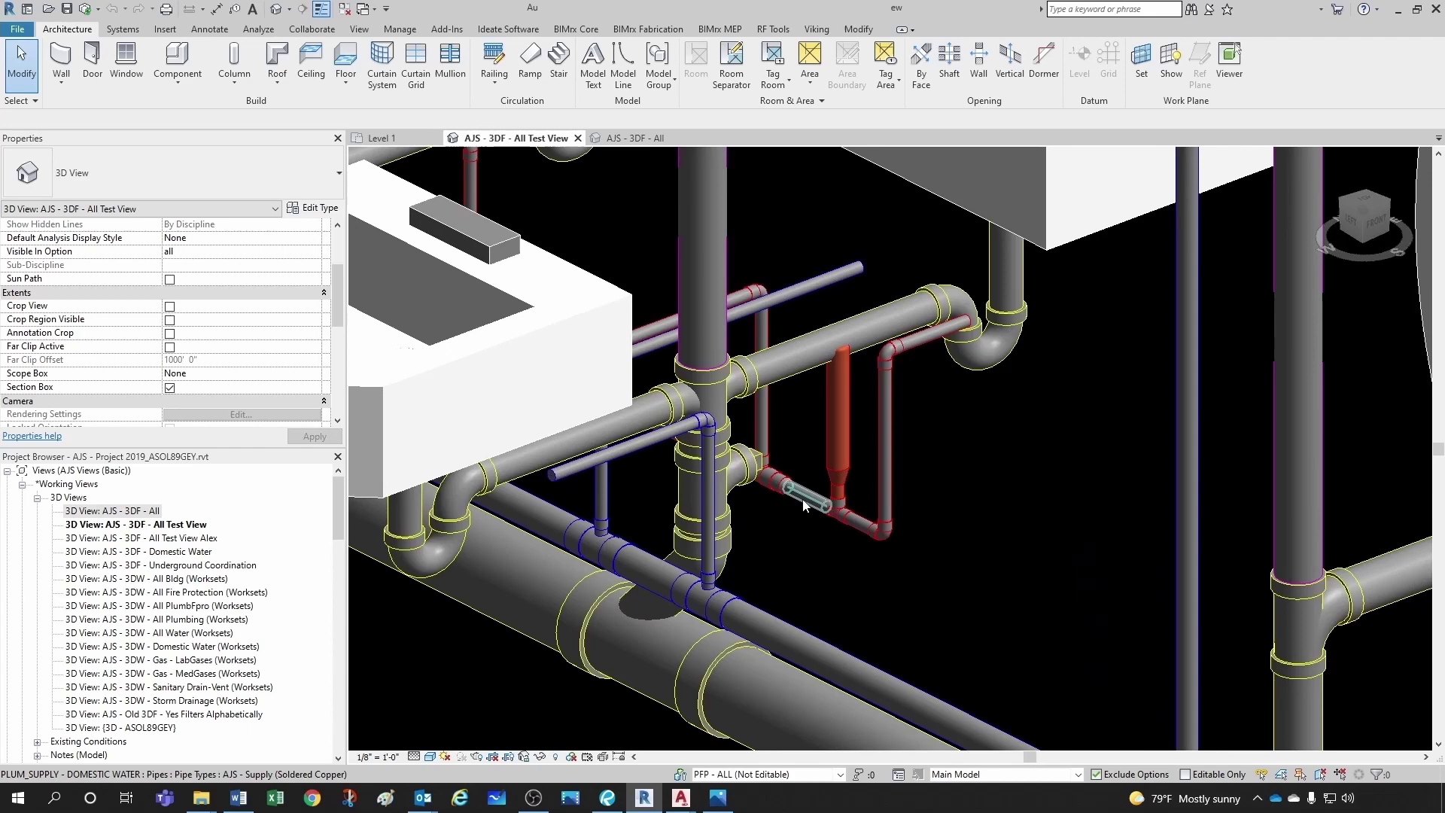
scroll(793, 539, "down", 3)
scroll(801, 537, "up", 2)
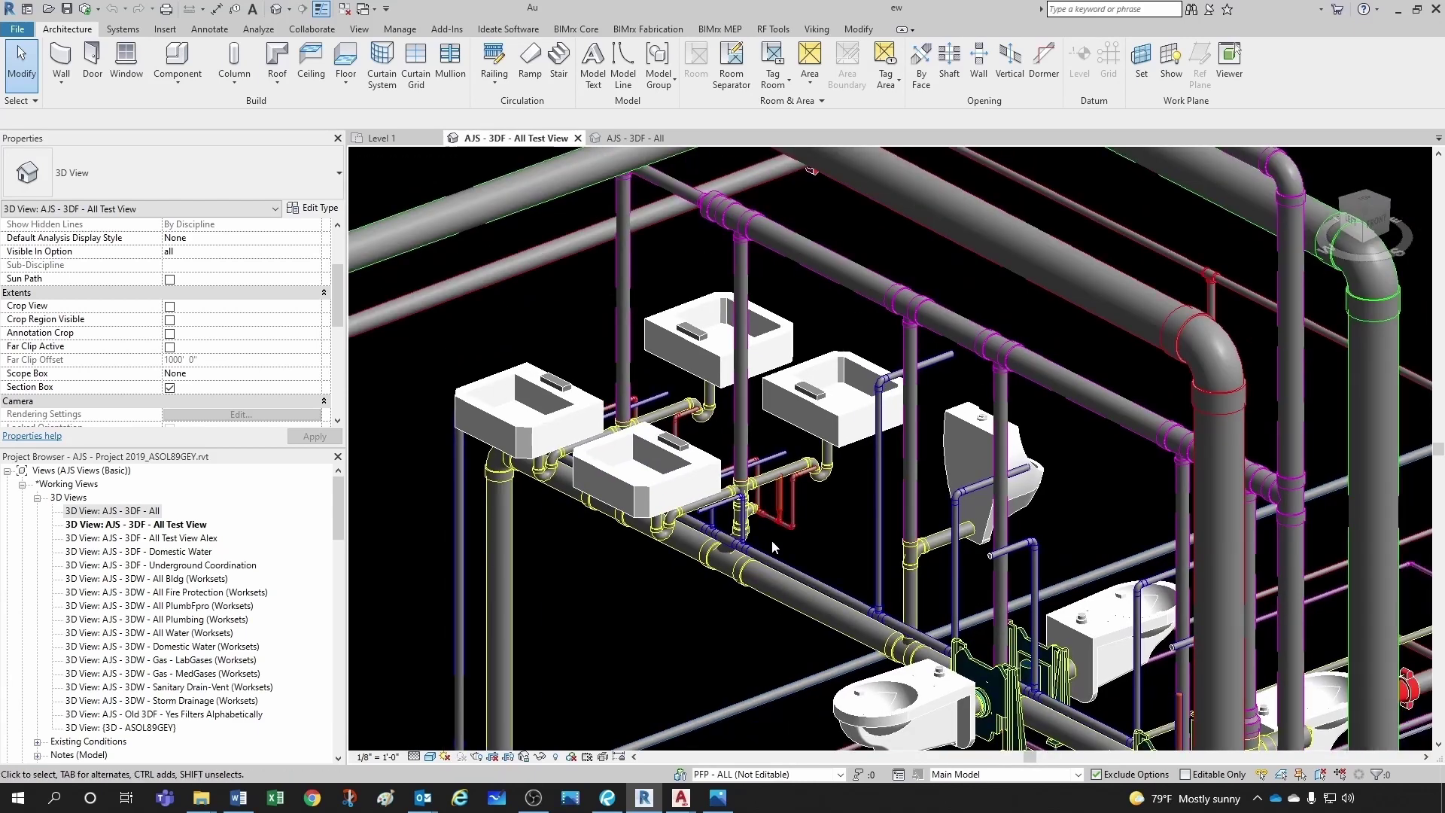
scroll(771, 526, "up", 2)
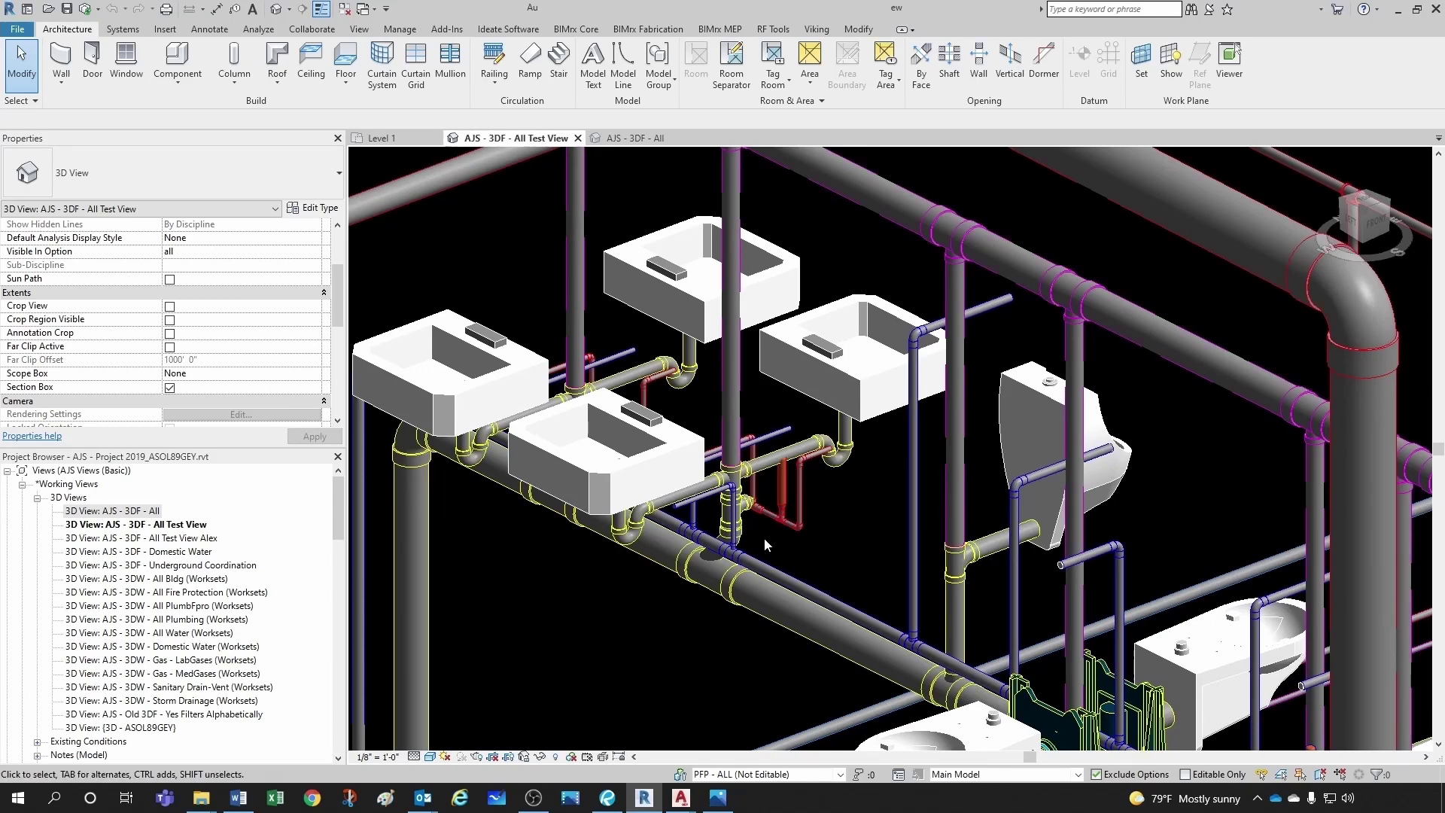
scroll(774, 527, "down", 2)
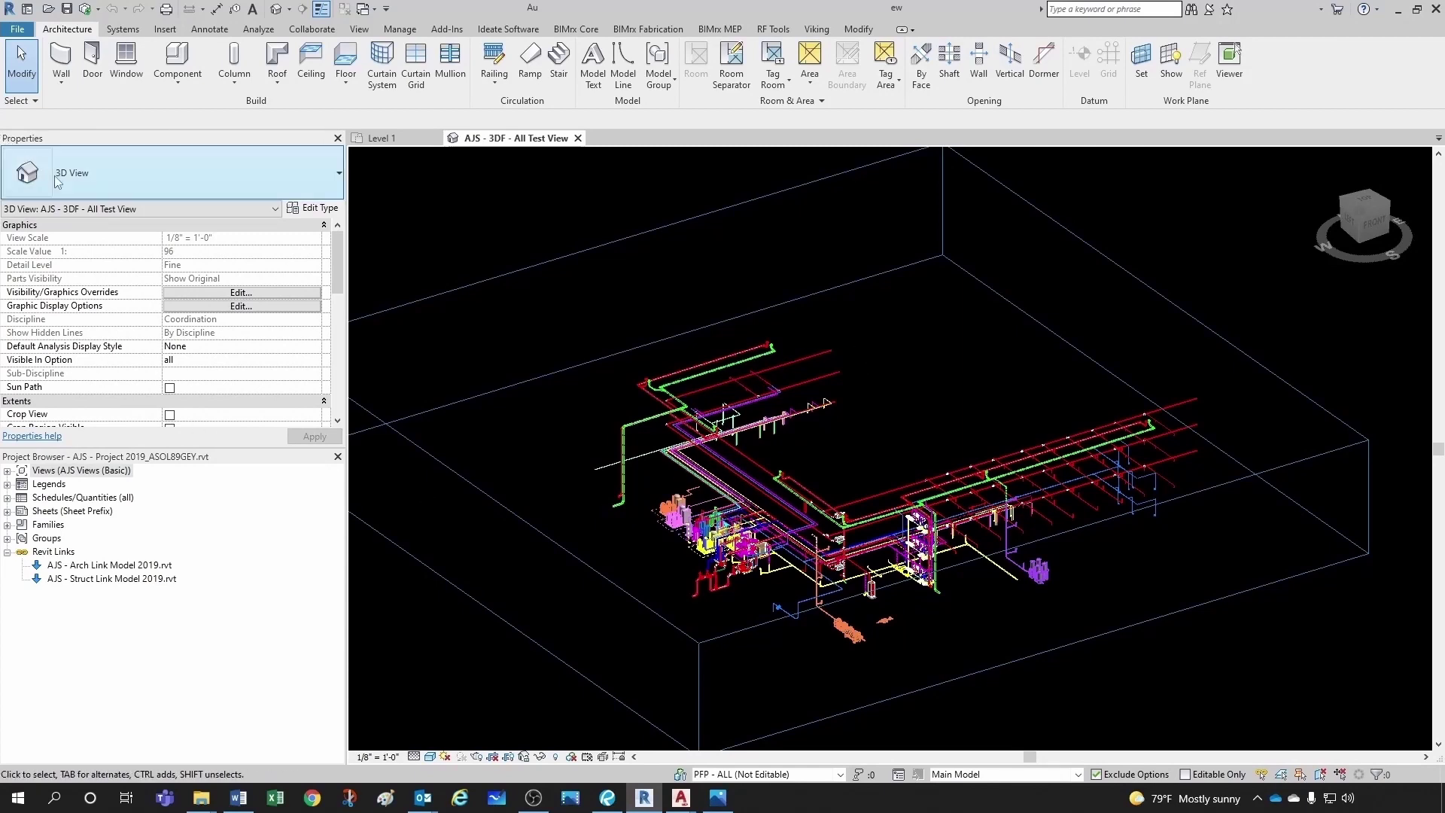
Inspect the 2" Domestic Cold Water soldered-copper pipe at 11' 0" offset, then deselect it
scroll(704, 523, "up", 10)
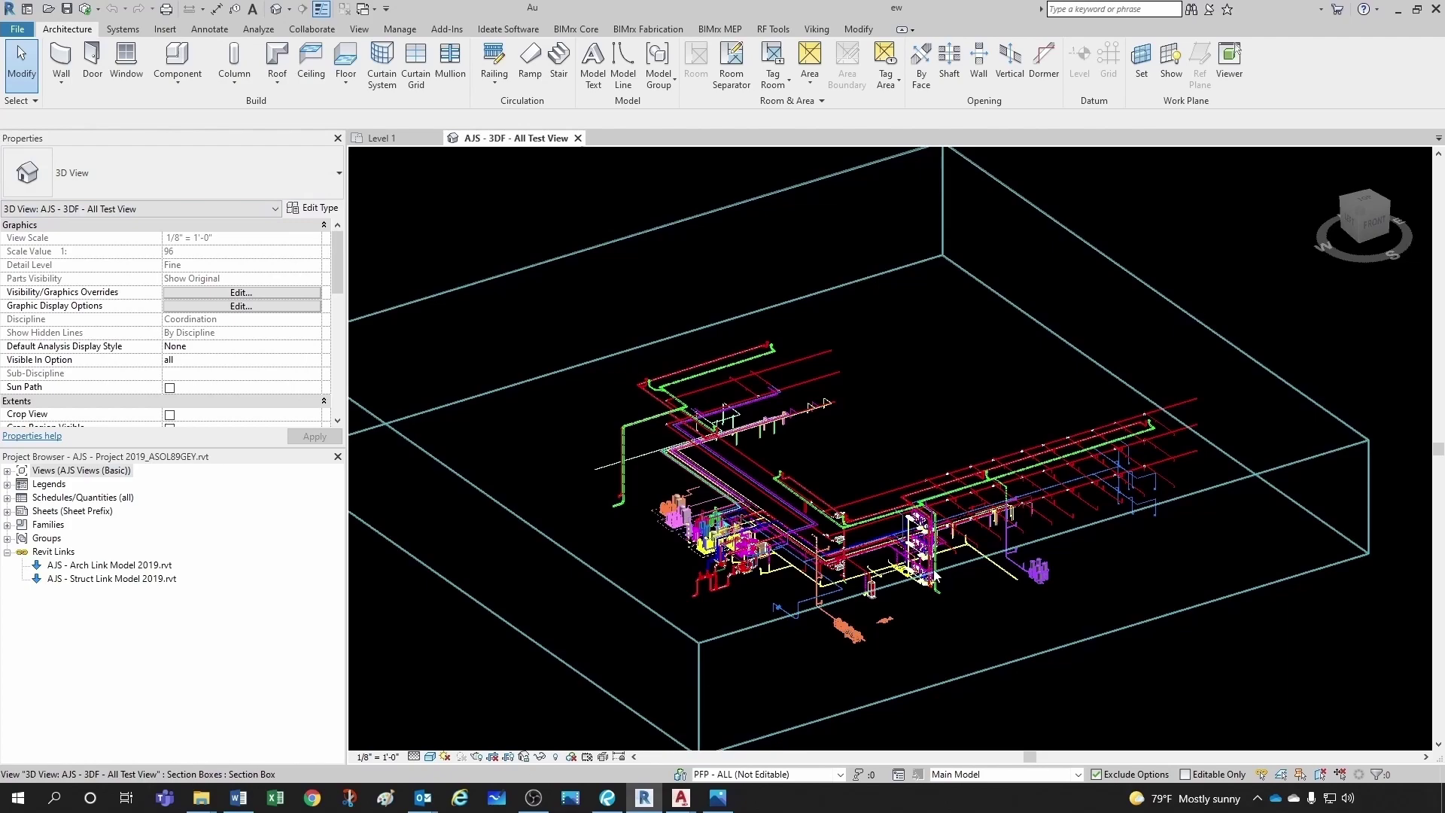
scroll(898, 436, "up", 4)
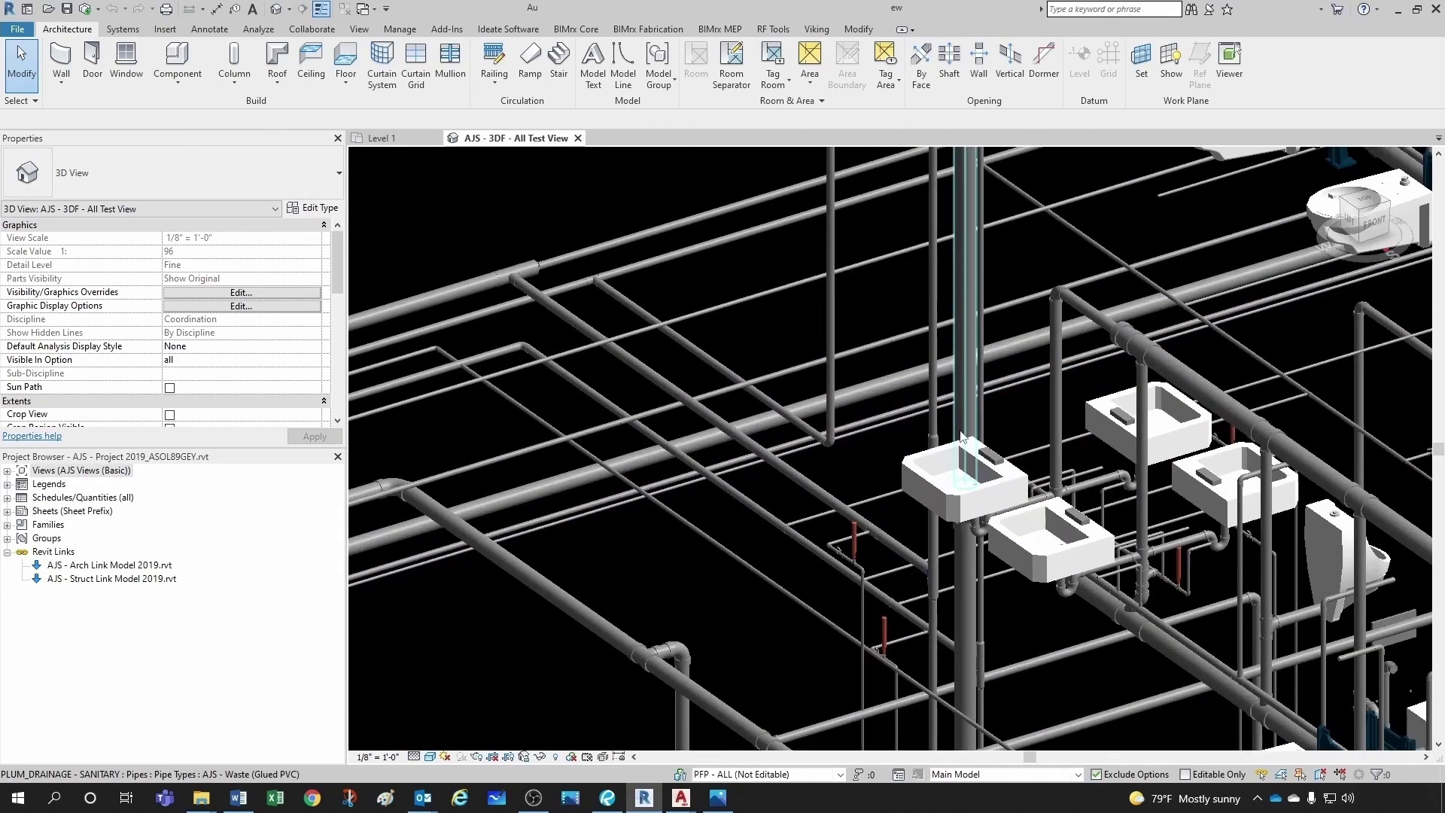
left_click(823, 493)
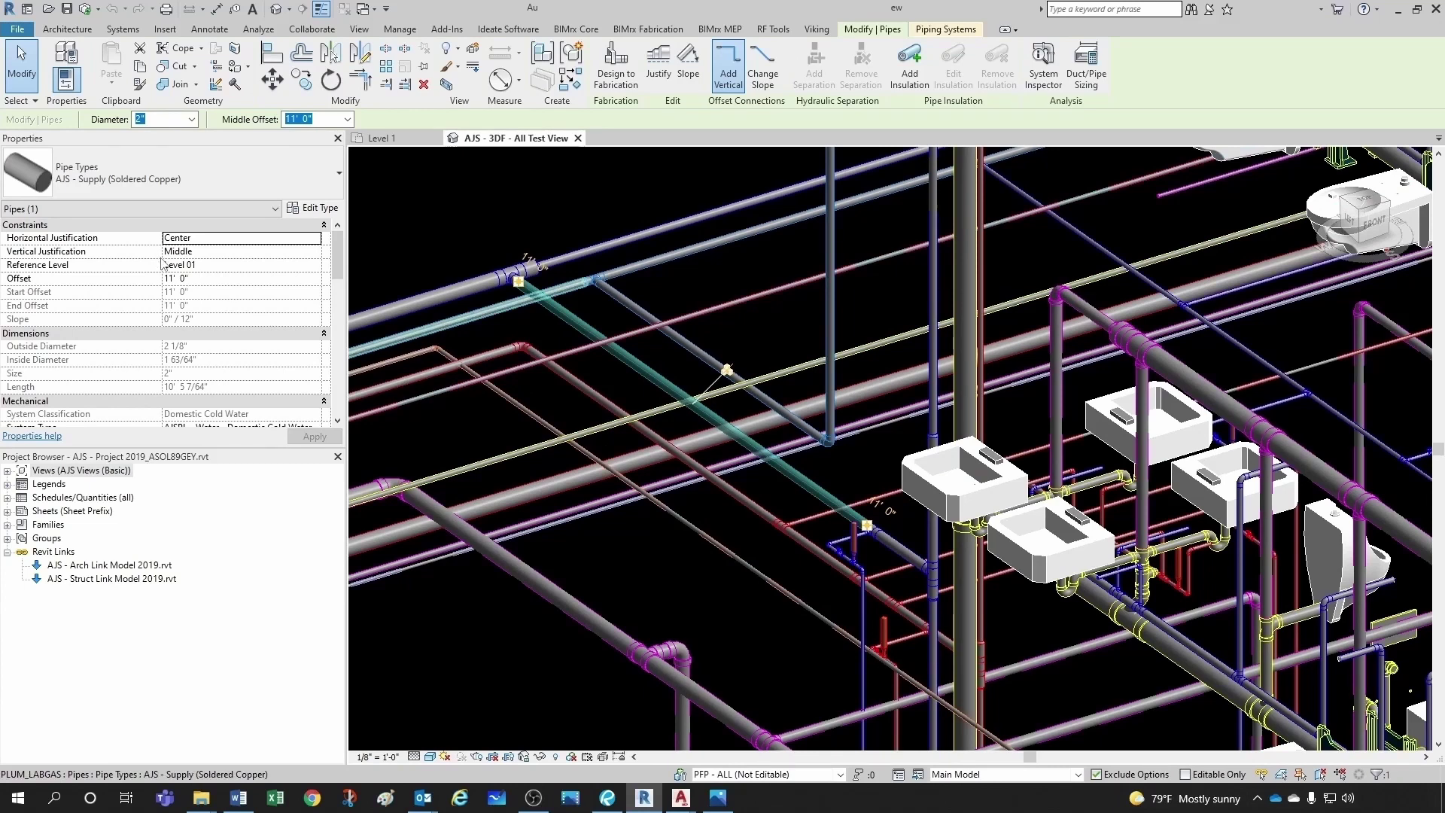
scroll(183, 297, "down", 1)
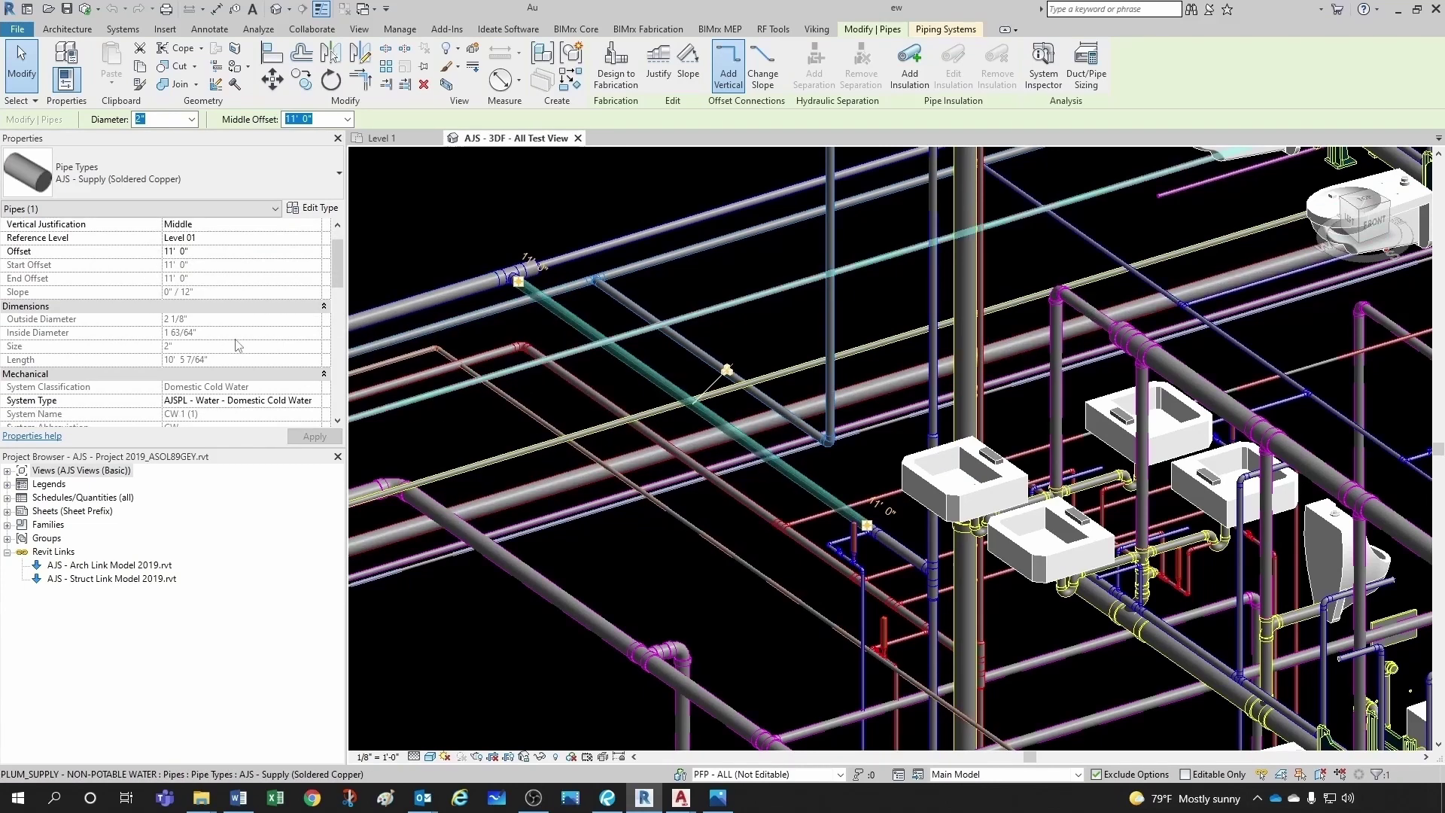
scroll(237, 344, "down", 3)
scroll(238, 344, "up", 5)
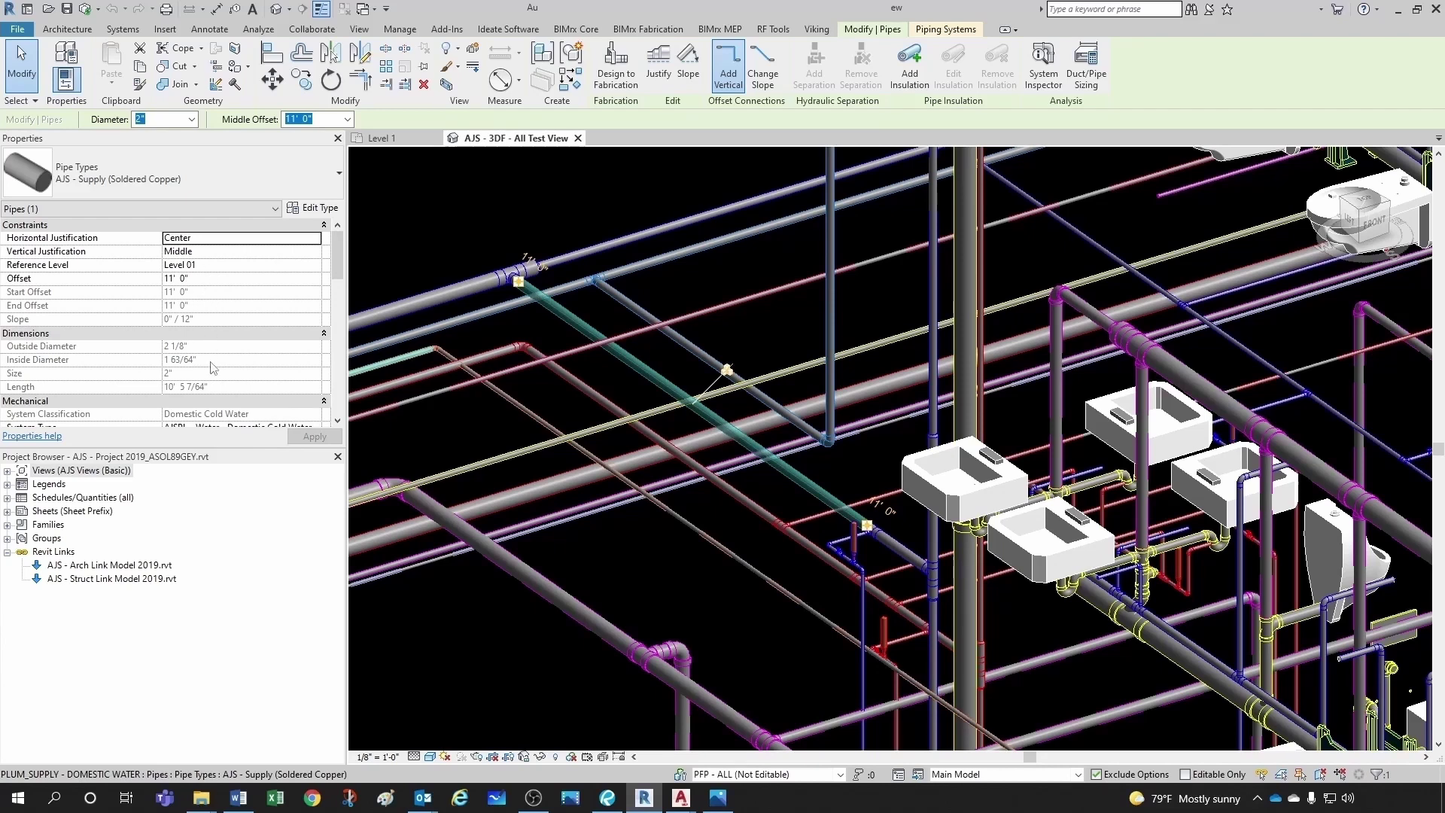
left_click(424, 265)
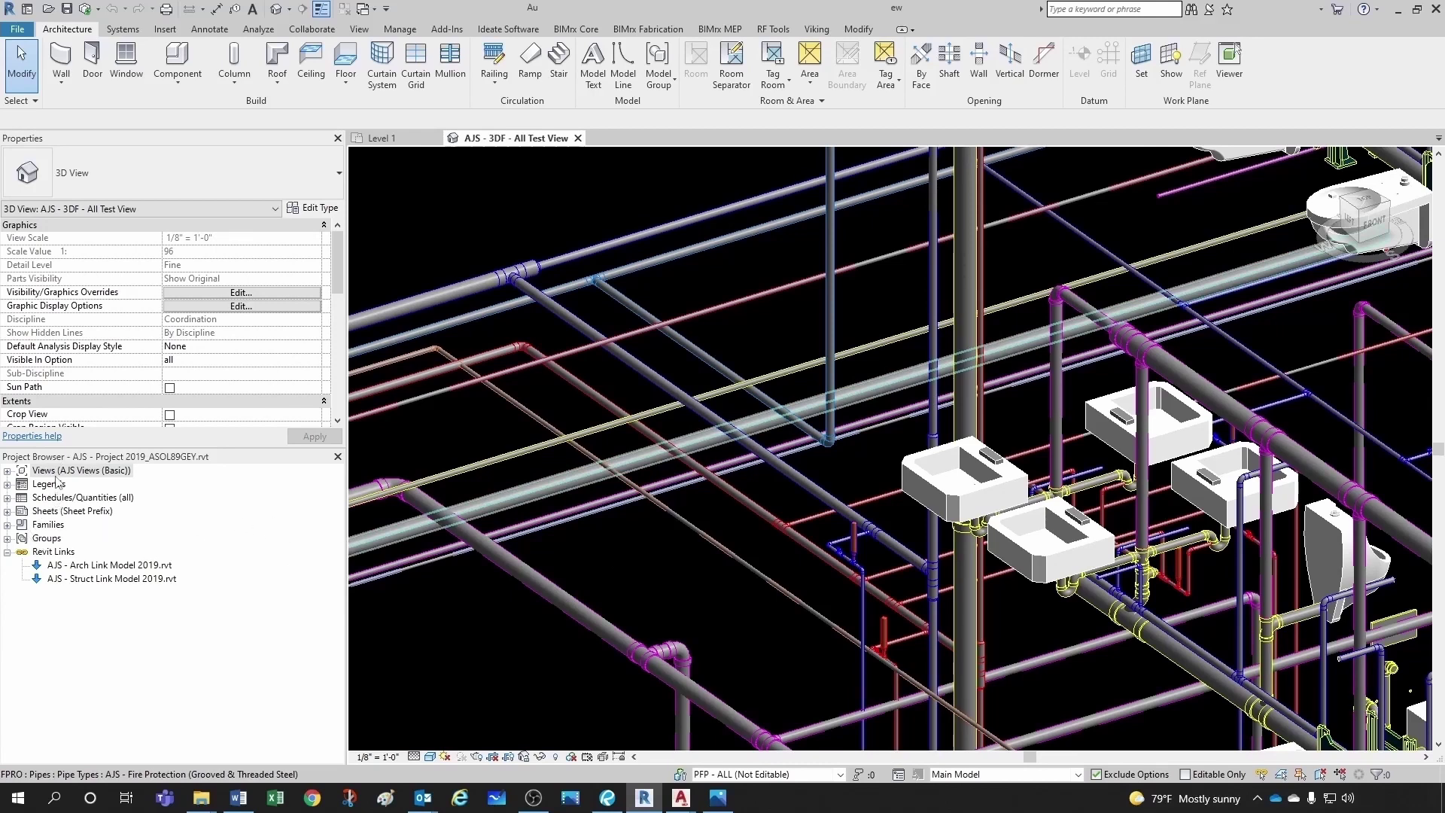
Expand Views > Working Views > Plans in the Project Browser and select Floor Plan: Level 01
double_click(21, 470)
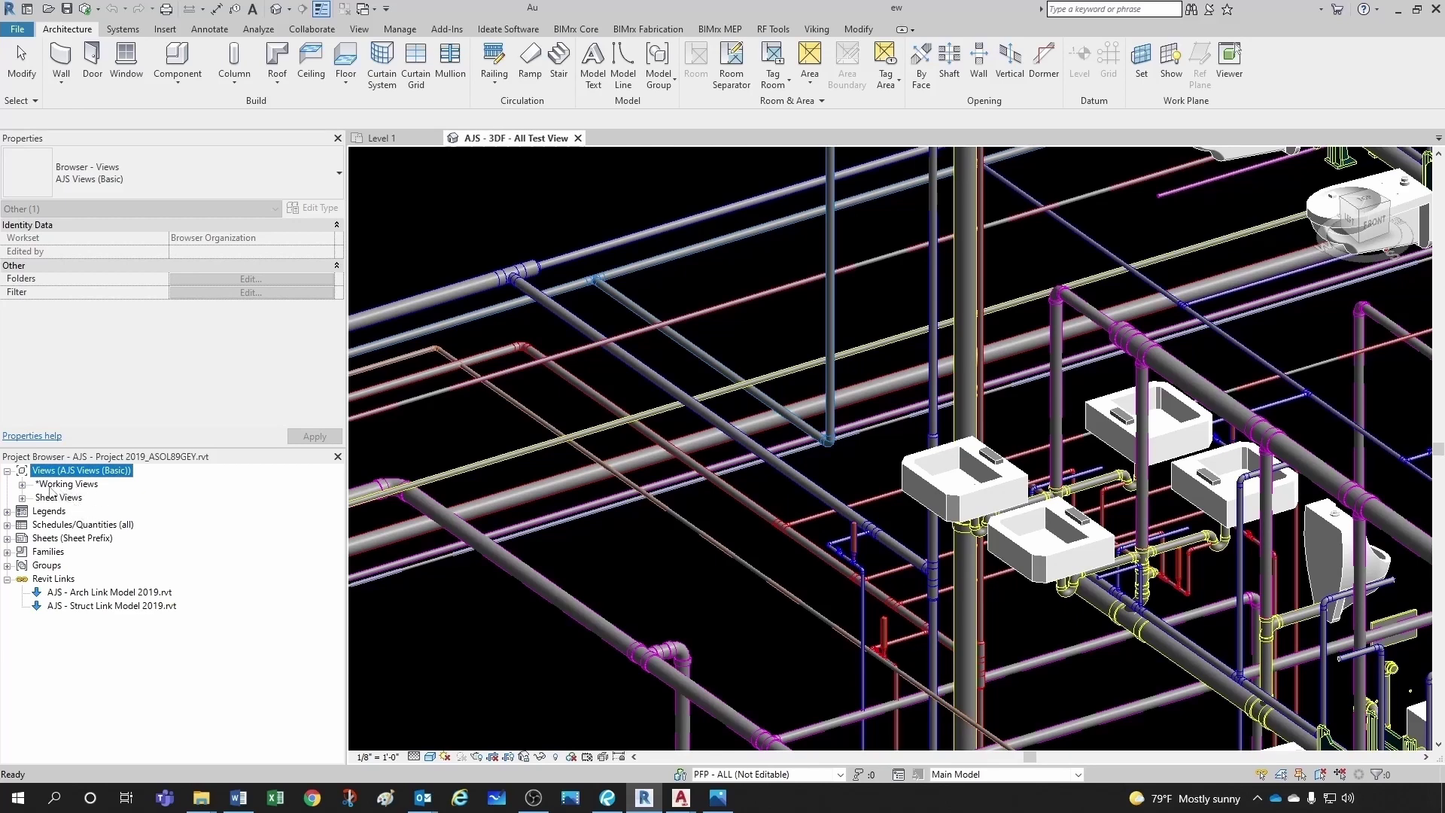
left_click(22, 485)
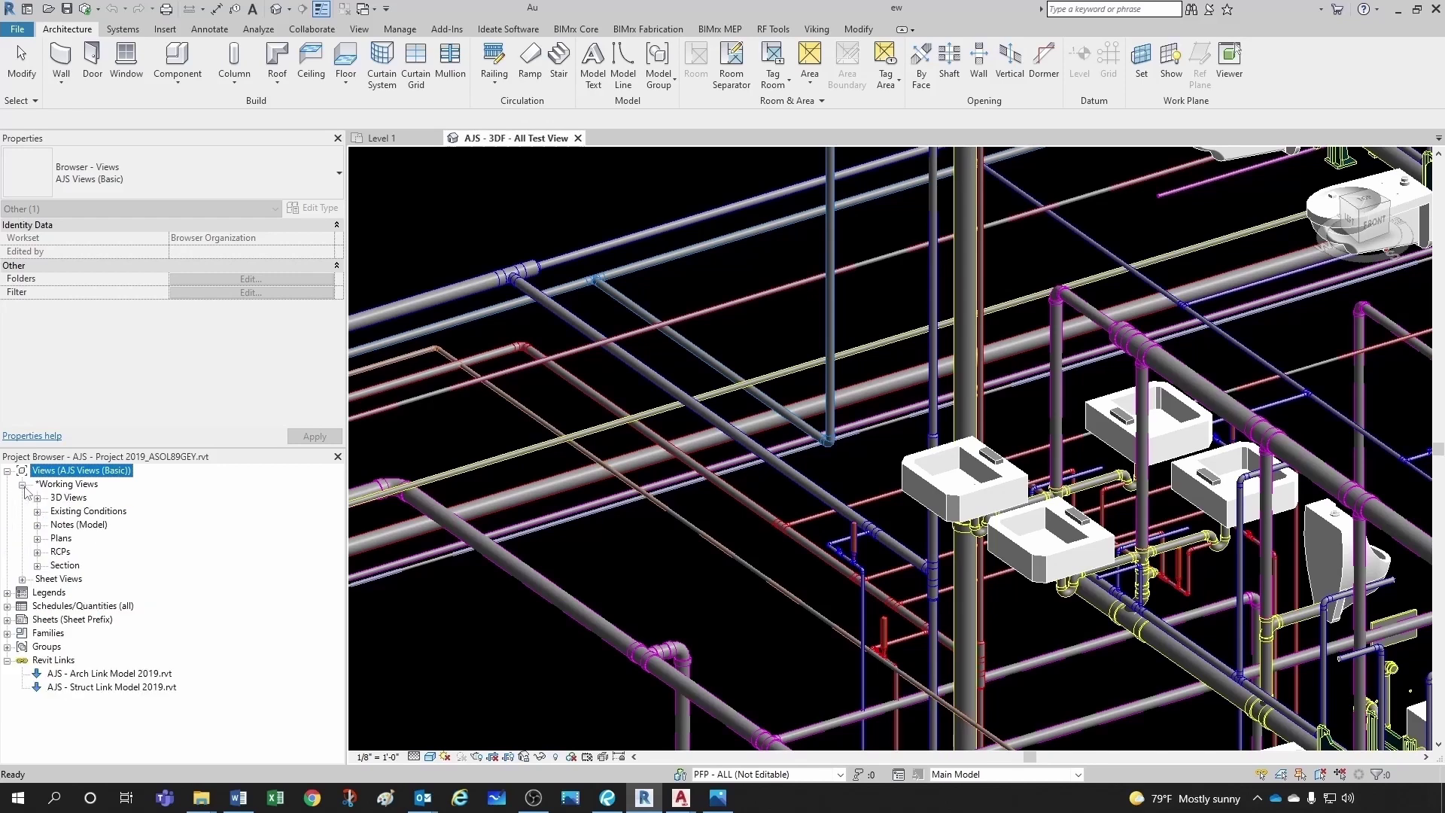
left_click(37, 539)
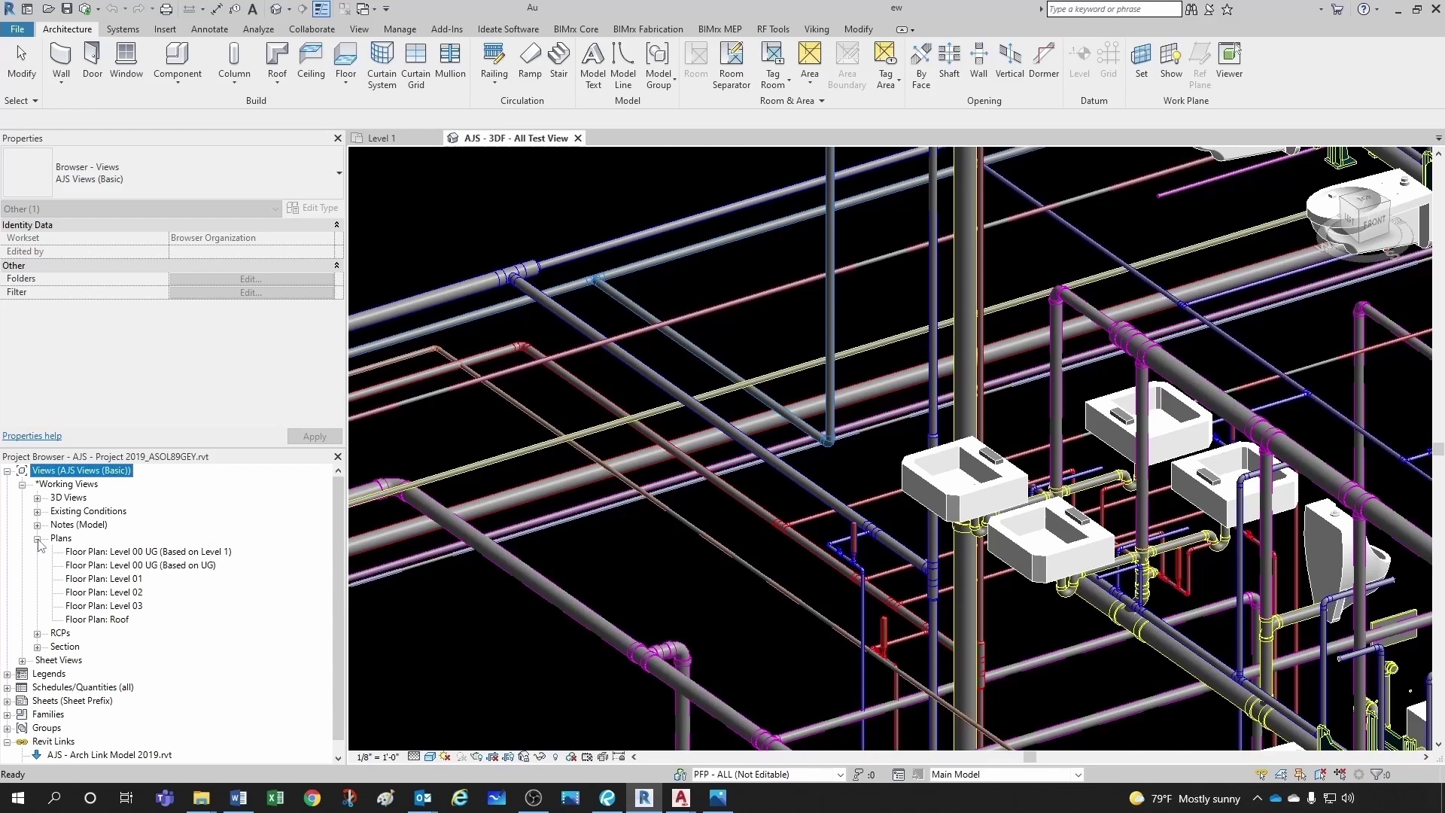
left_click(124, 579)
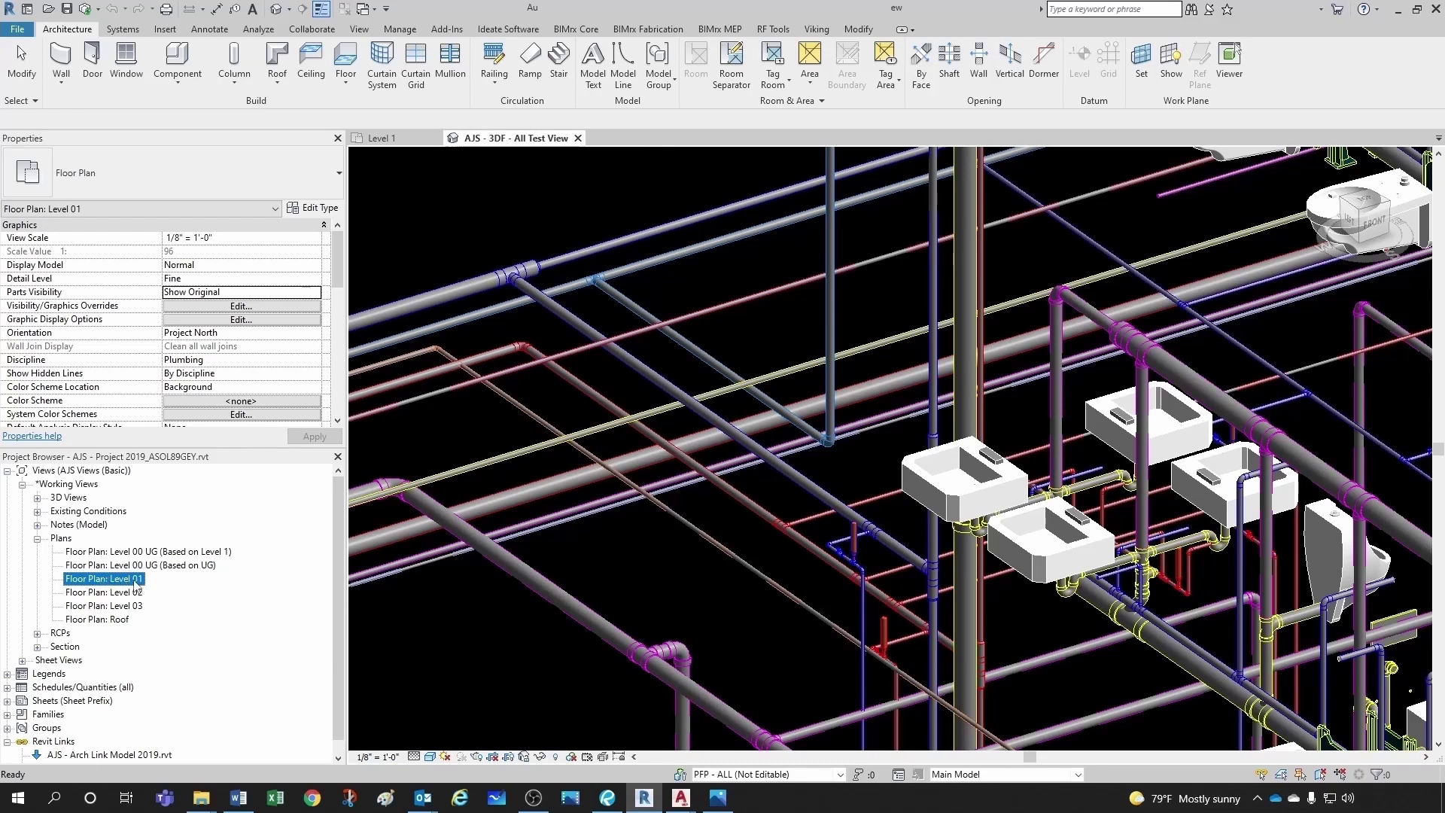
Change Level 01's AJS View Type to RCPs, undo back to Plans, and return to the 3D view
scroll(106, 370, "down", 10)
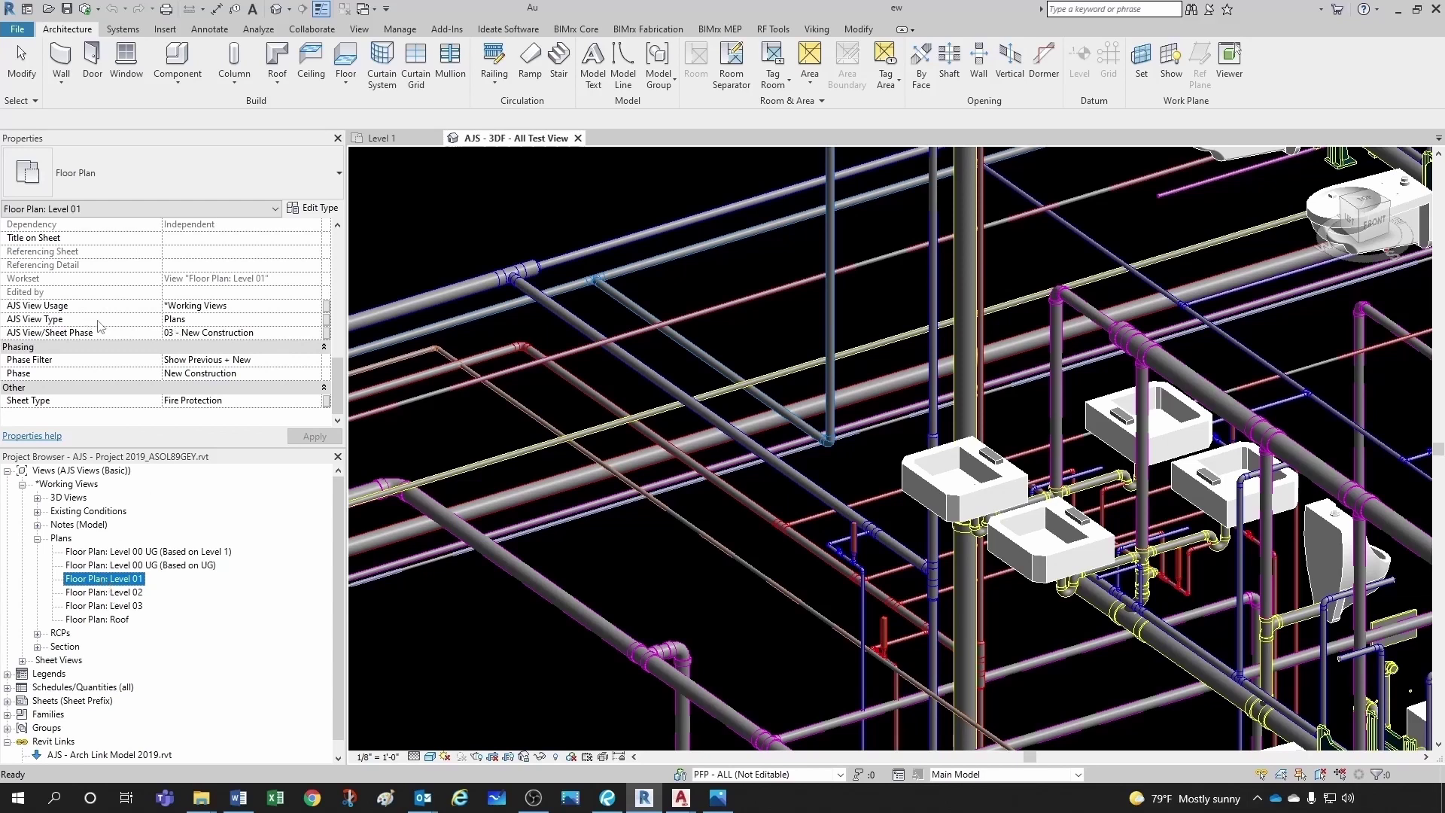
left_click(322, 321)
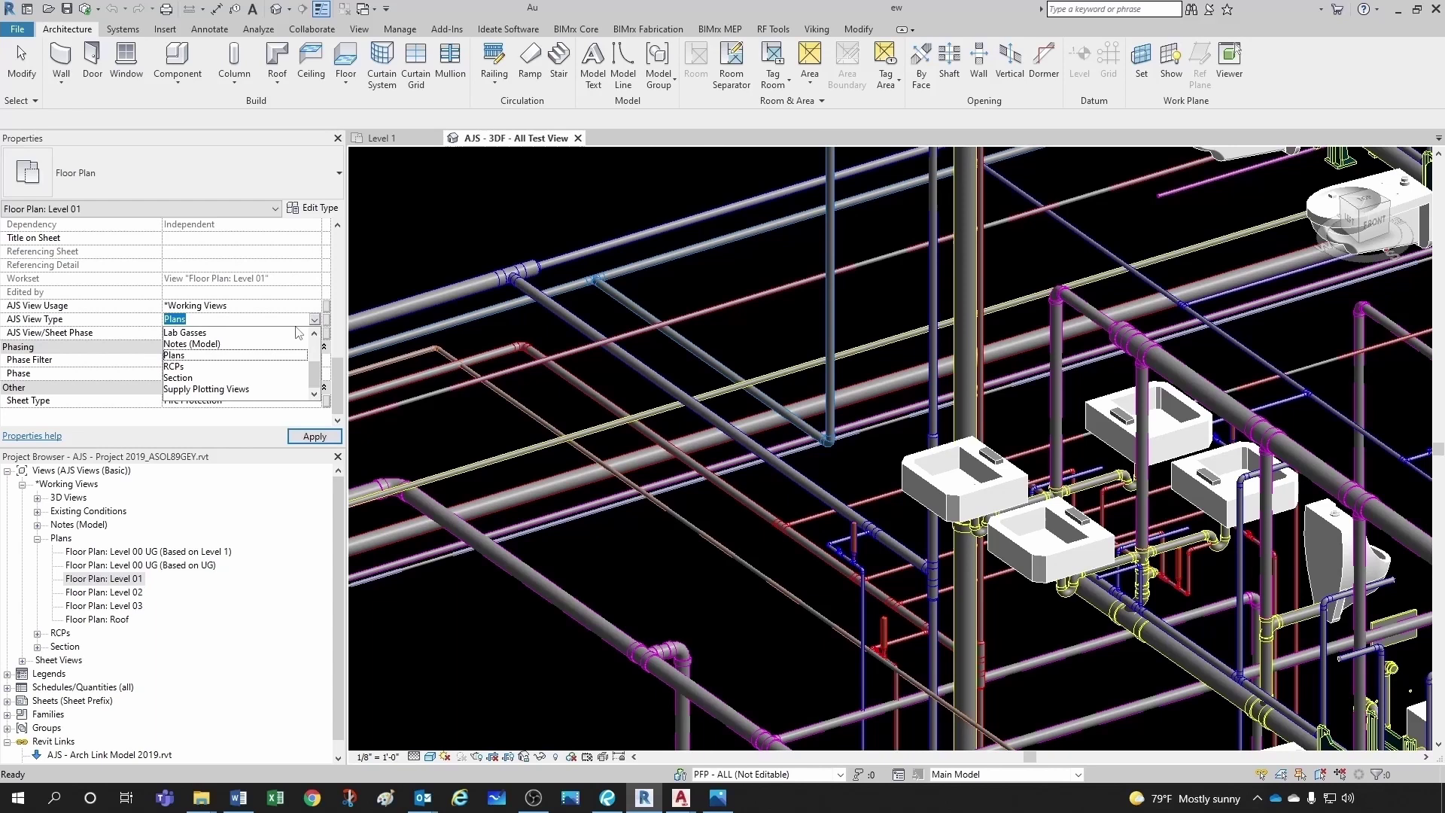
left_click(170, 374)
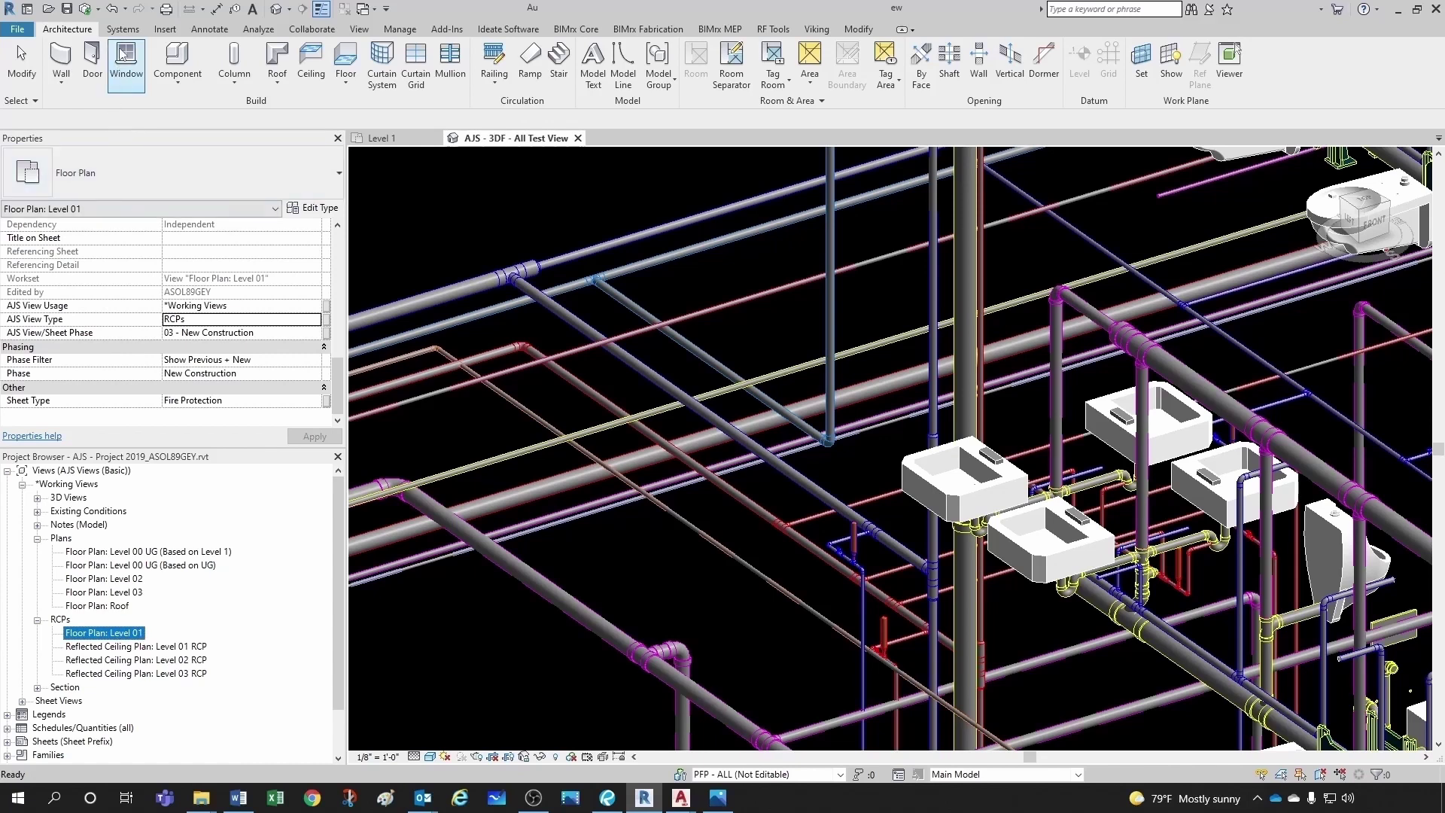
left_click(114, 9)
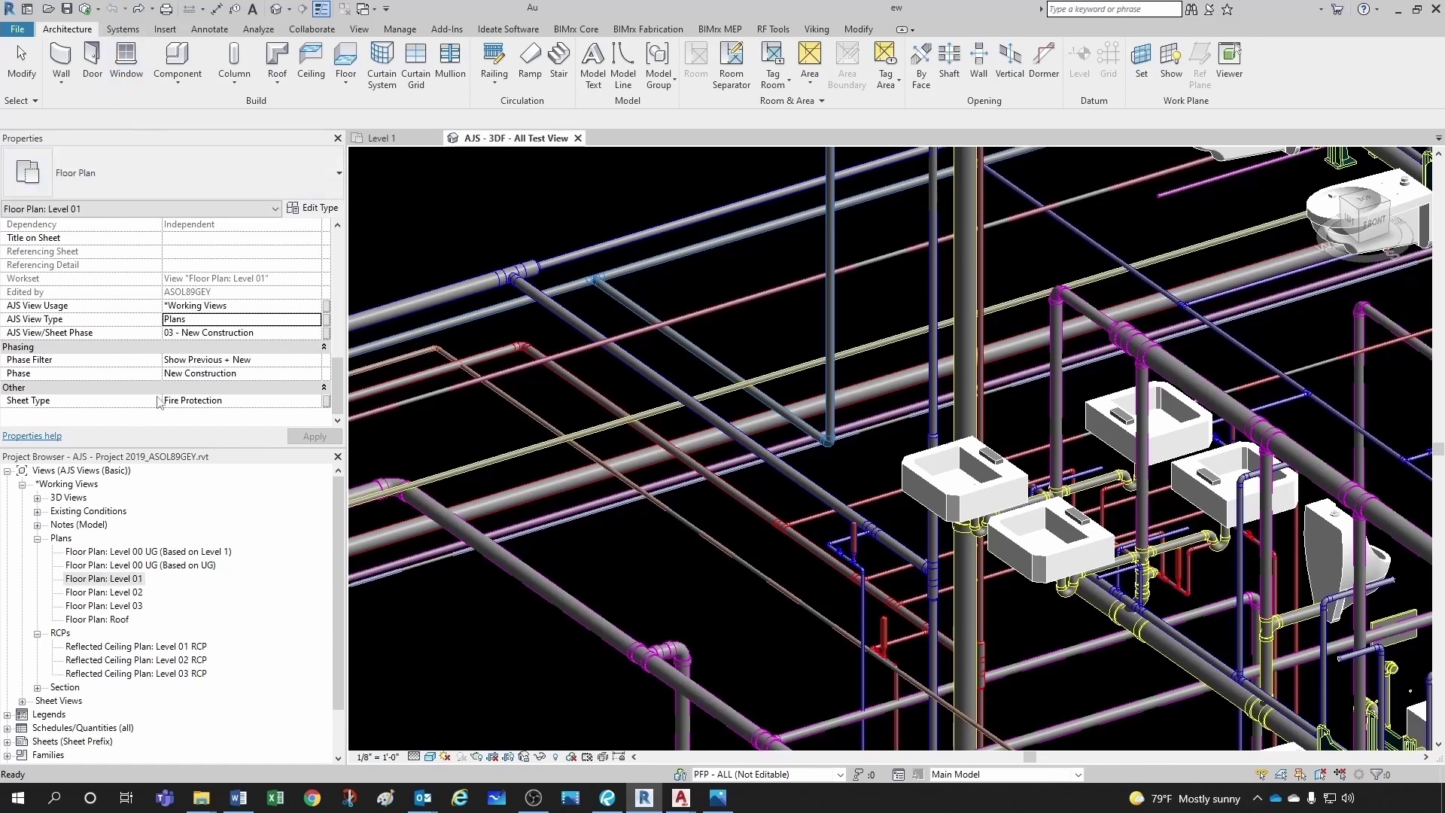
left_click(832, 441)
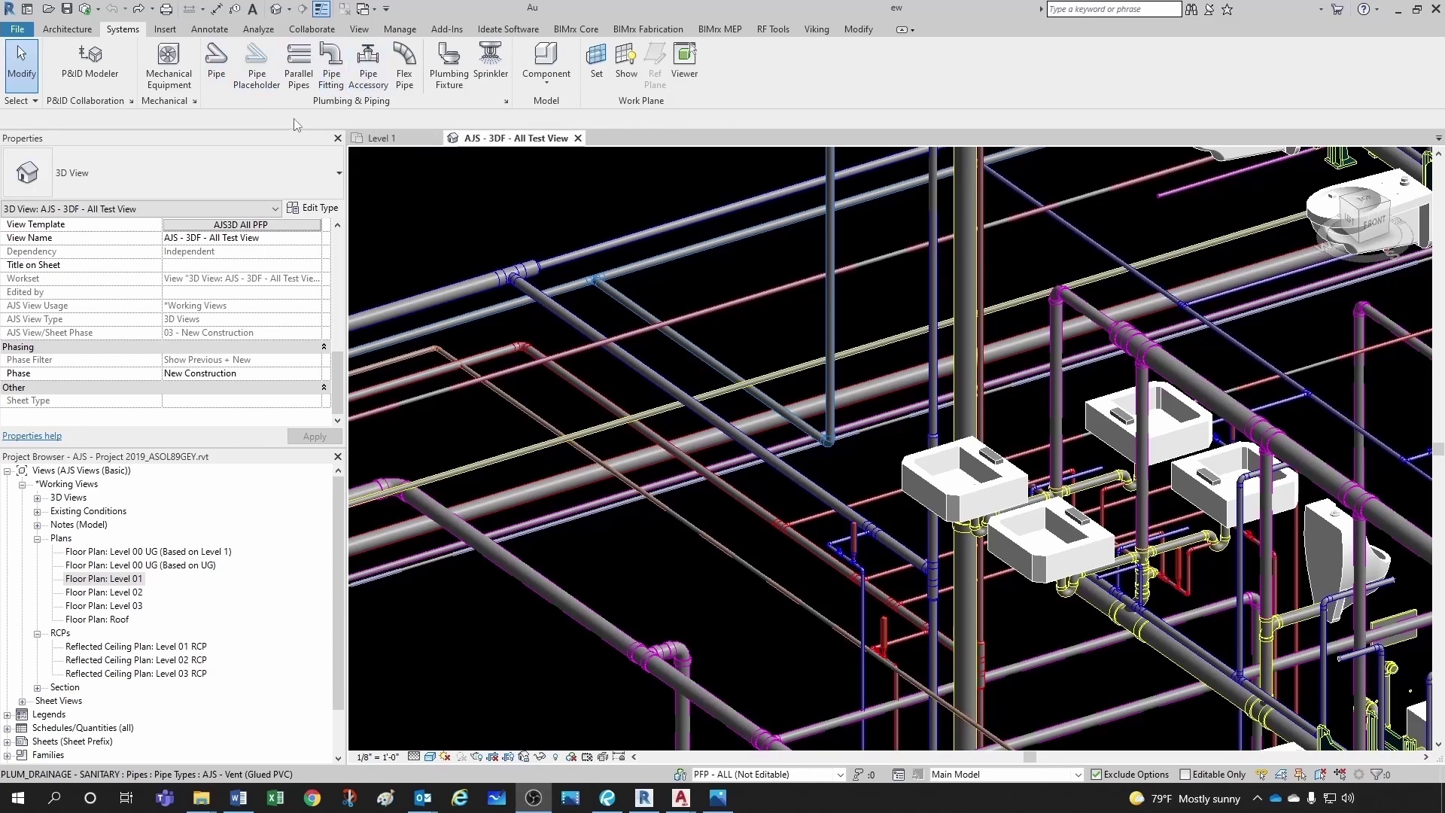
Look over the View ribbon tools, then the Manage tools for settings, links and phasing
left_click(359, 30)
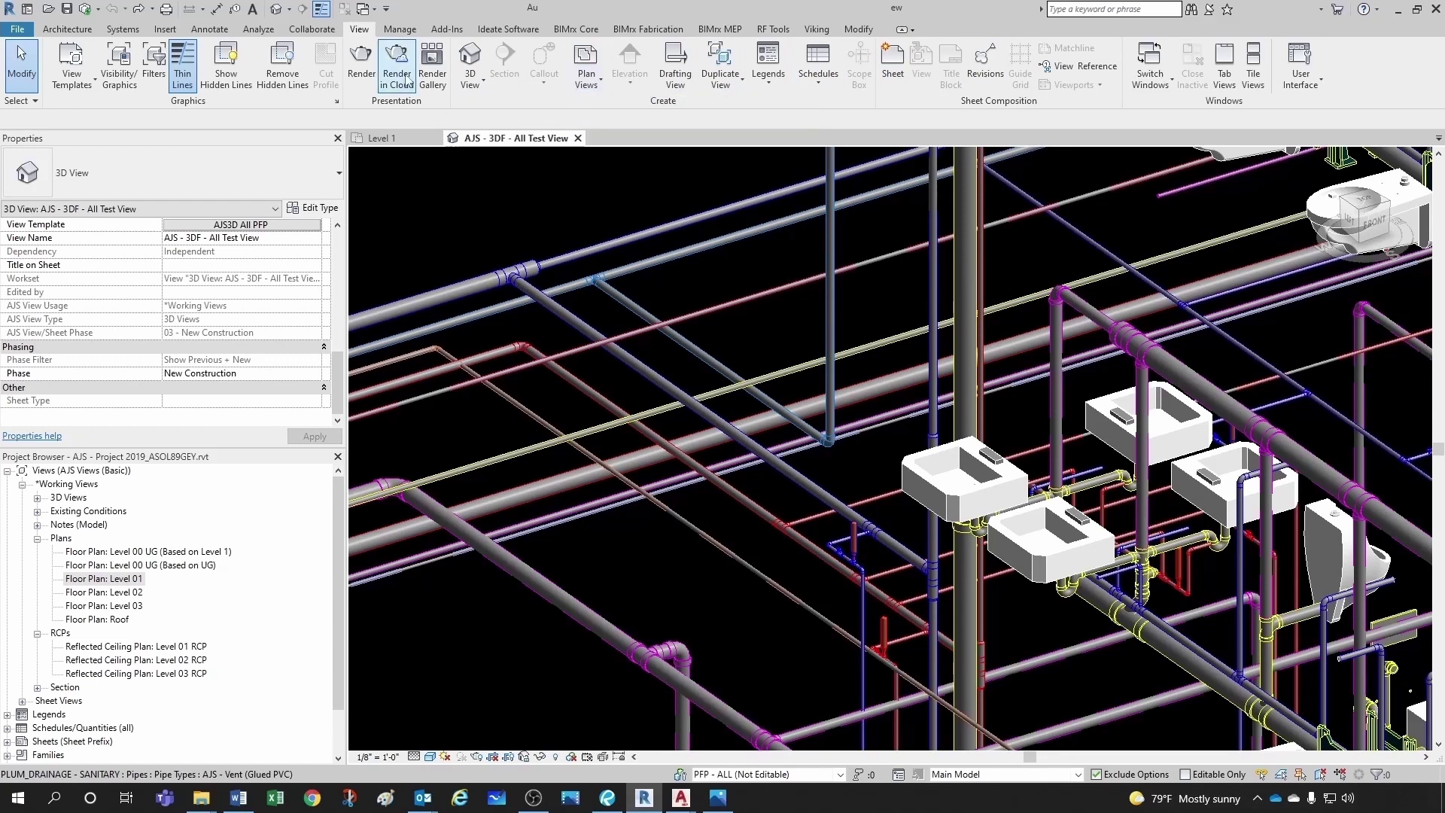
left_click(400, 28)
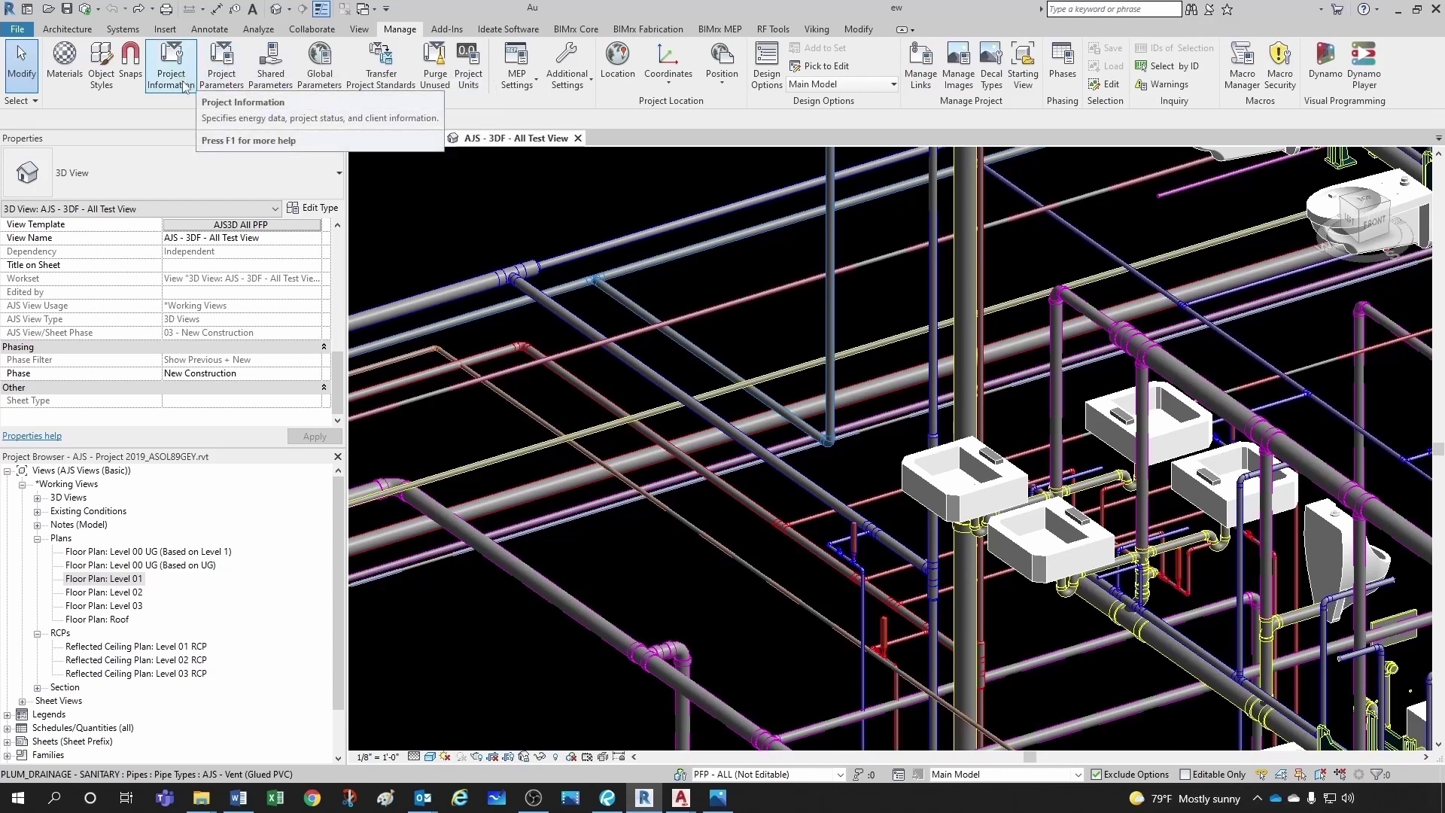
Collapse Floor Plans, expand Legends in the Project Browser, and orbit the plumbing model
left_click(37, 540)
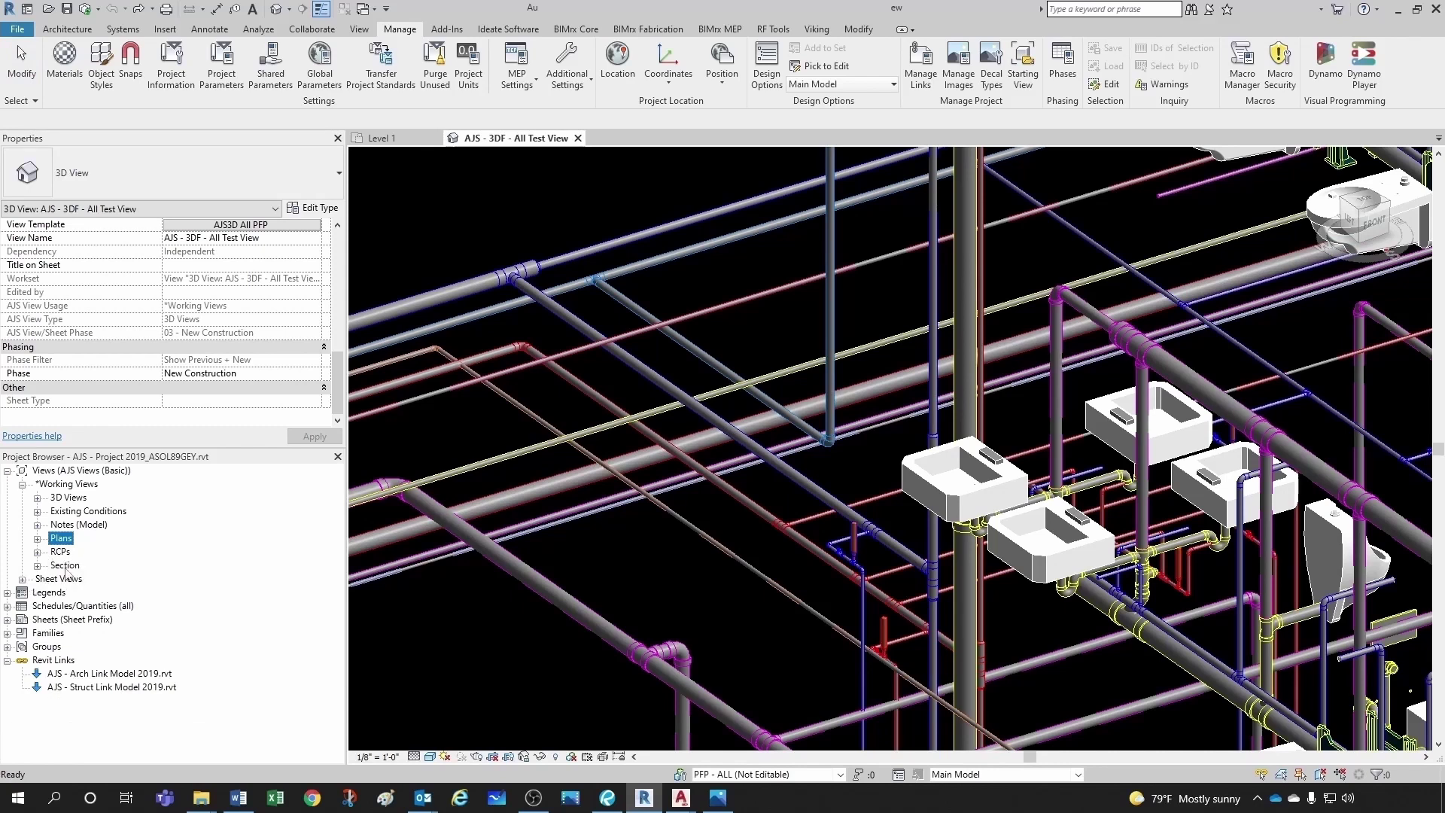
left_click(8, 592)
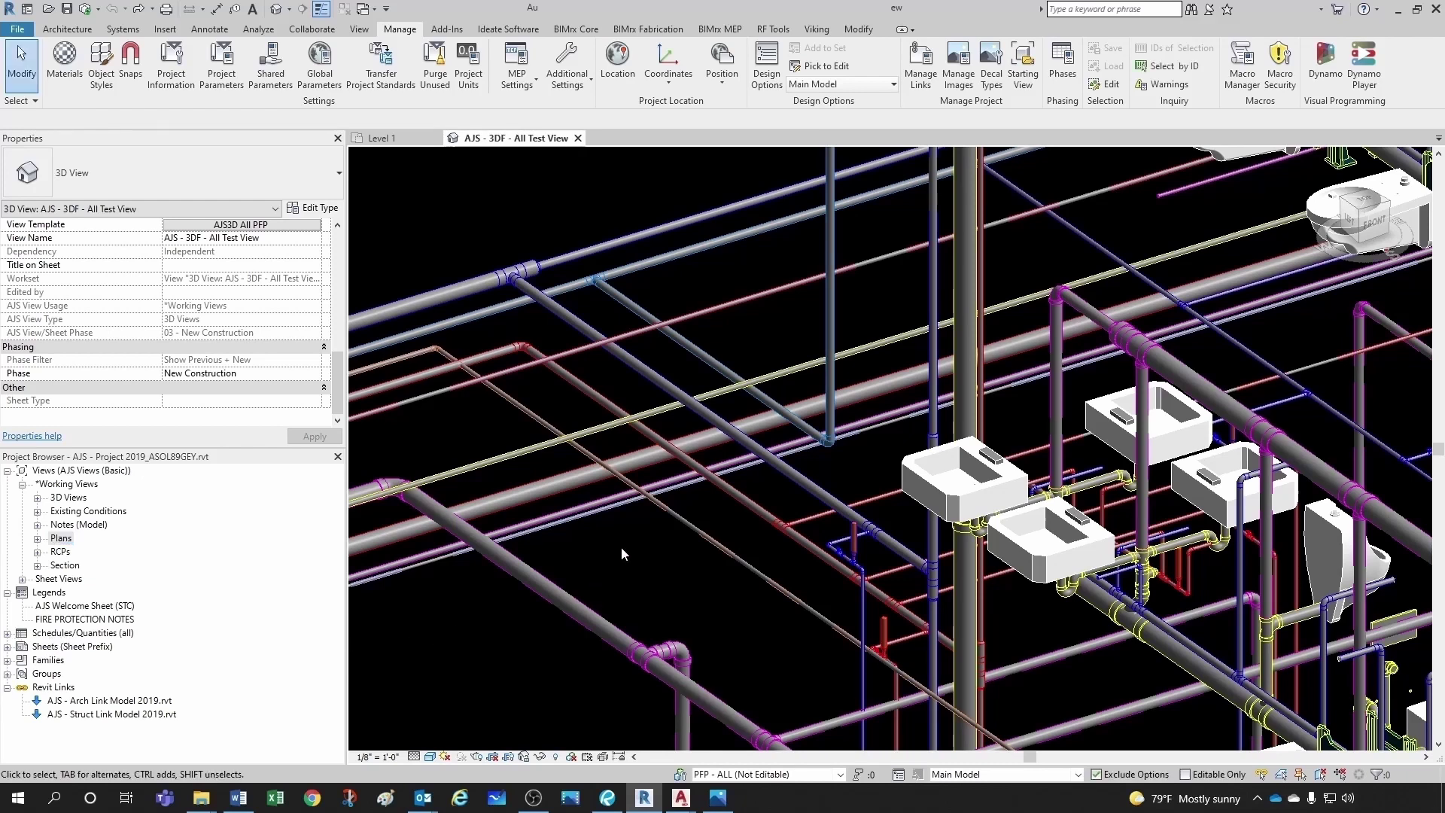
middle_click_drag(688, 543, 722, 502, "shift")
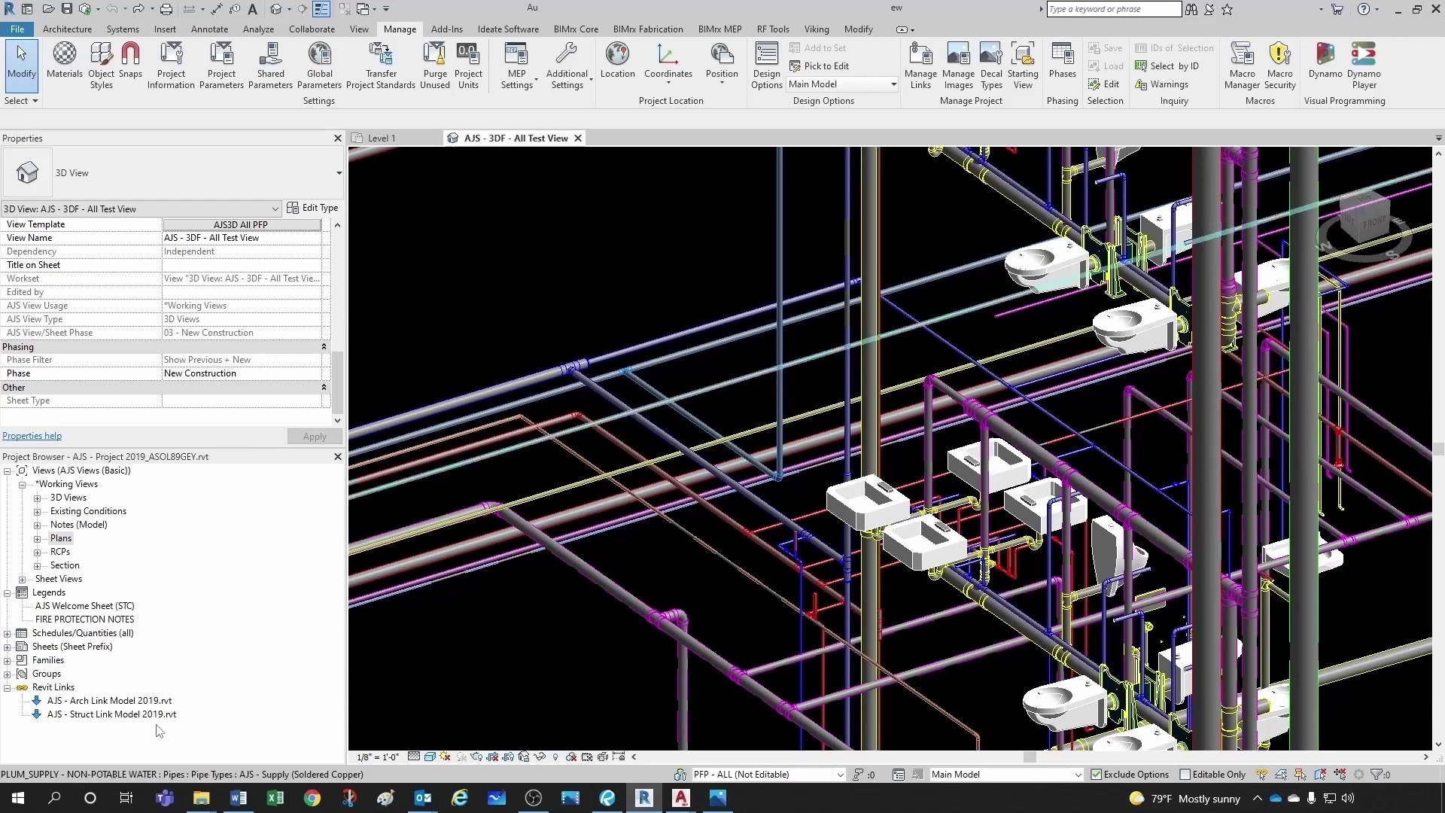
Expand Sheets and the P group to list plumbing sheets P0.01 to P5.01, then collapse it
left_click(8, 647)
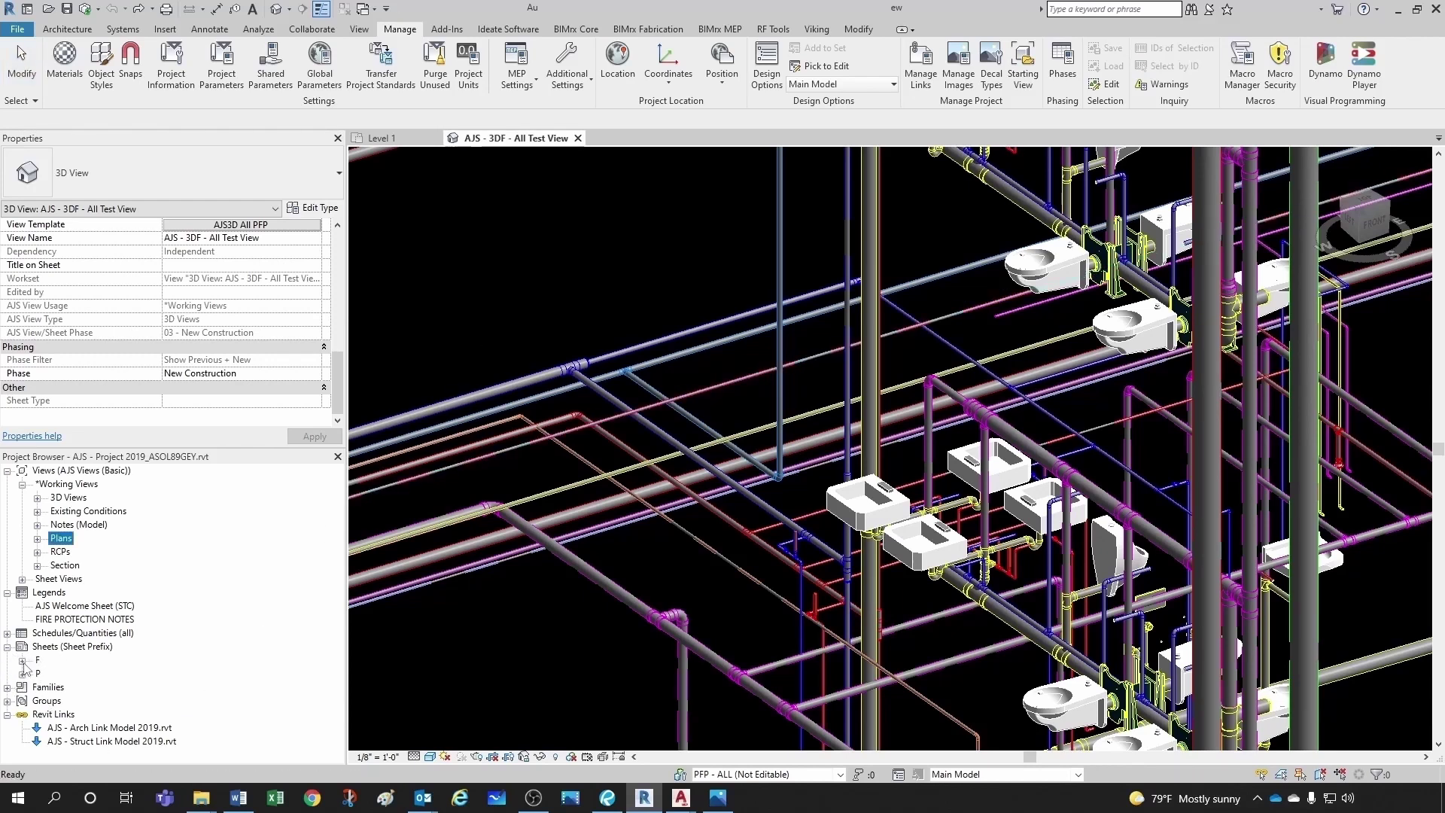
left_click(23, 674)
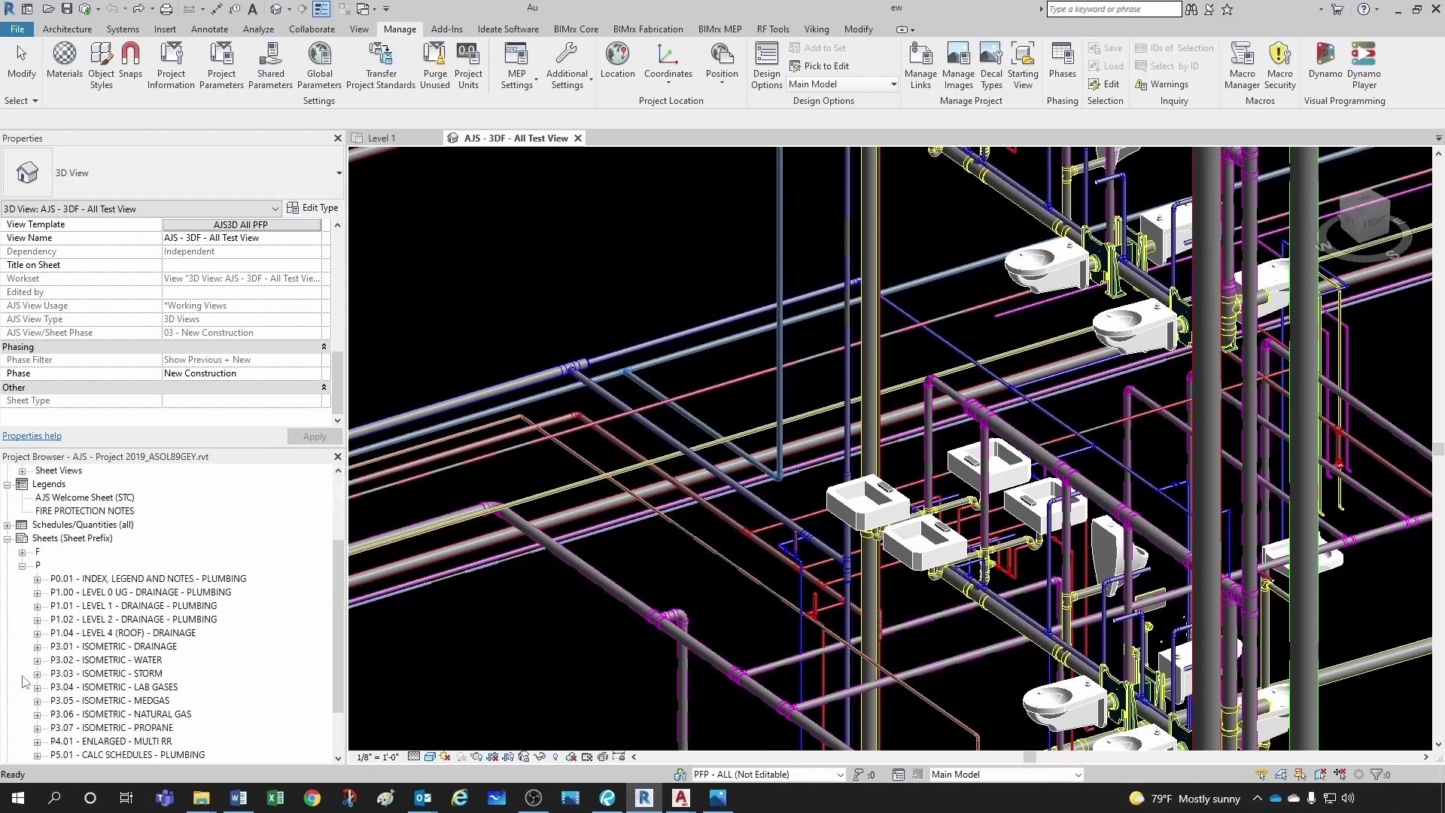
left_click(23, 566)
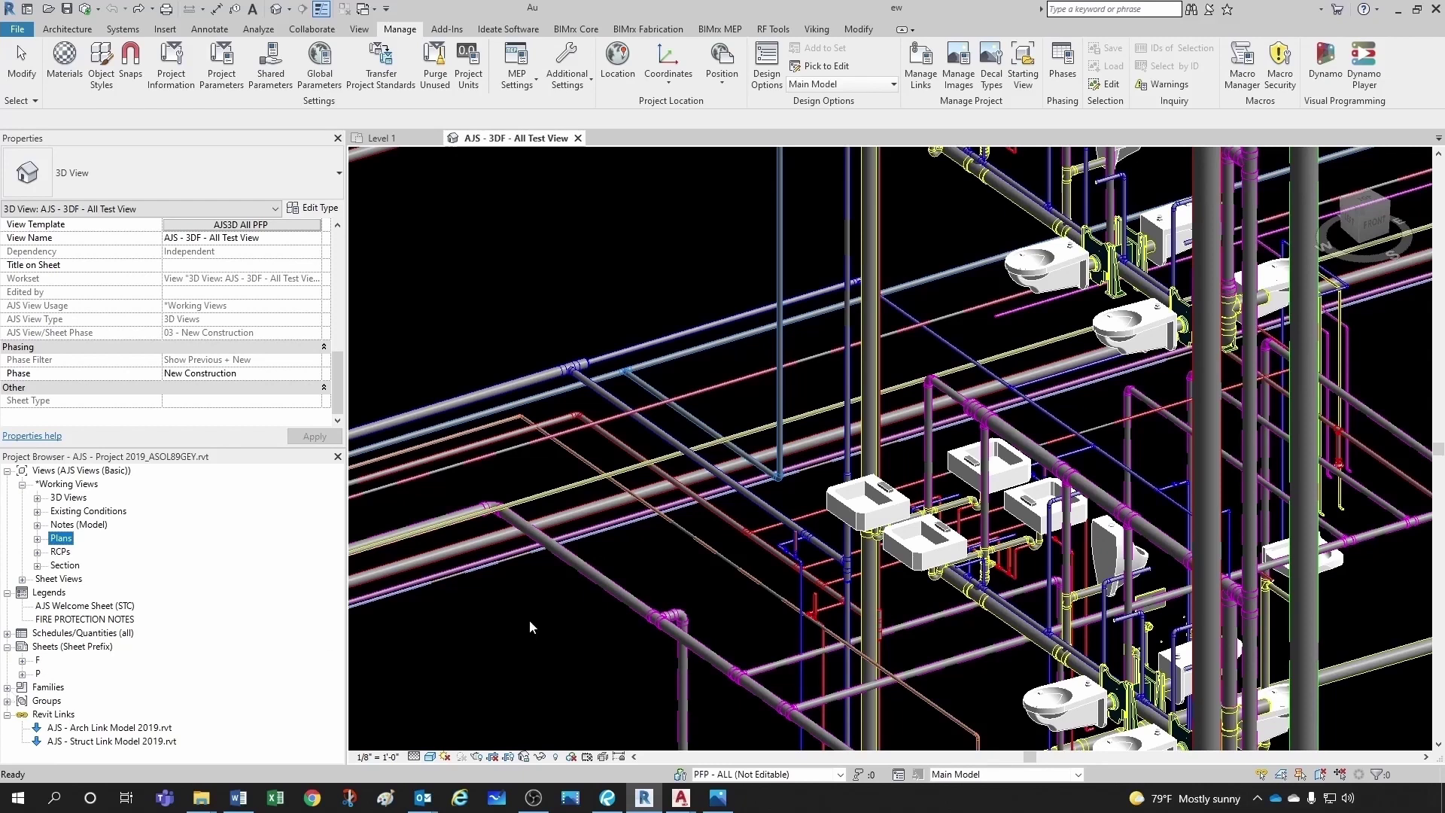
Expand Families, check the Oval, Rectangular and Round duct types, and show Pipe Types under Pipes
double_click(50, 687)
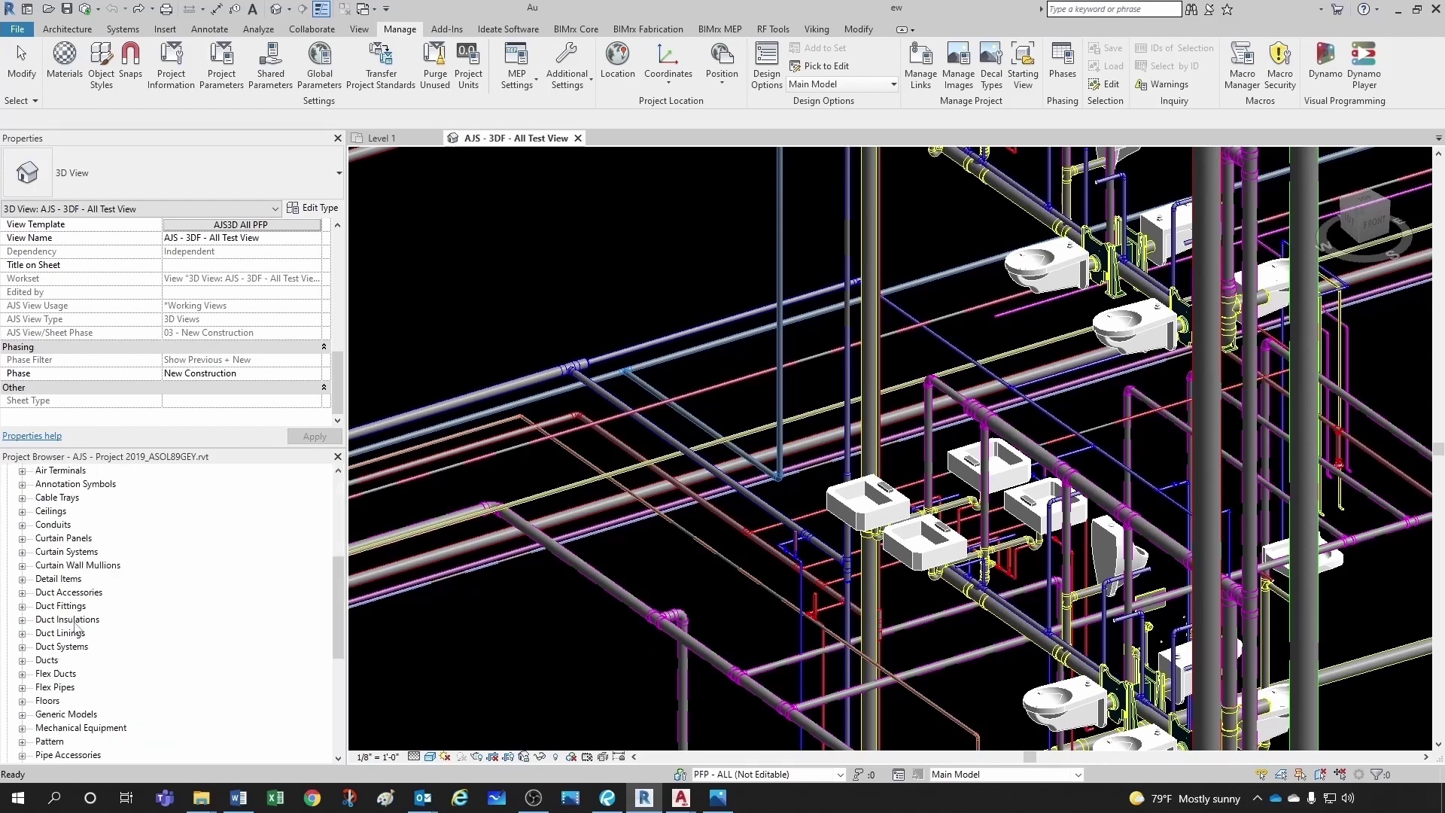
left_click(22, 661)
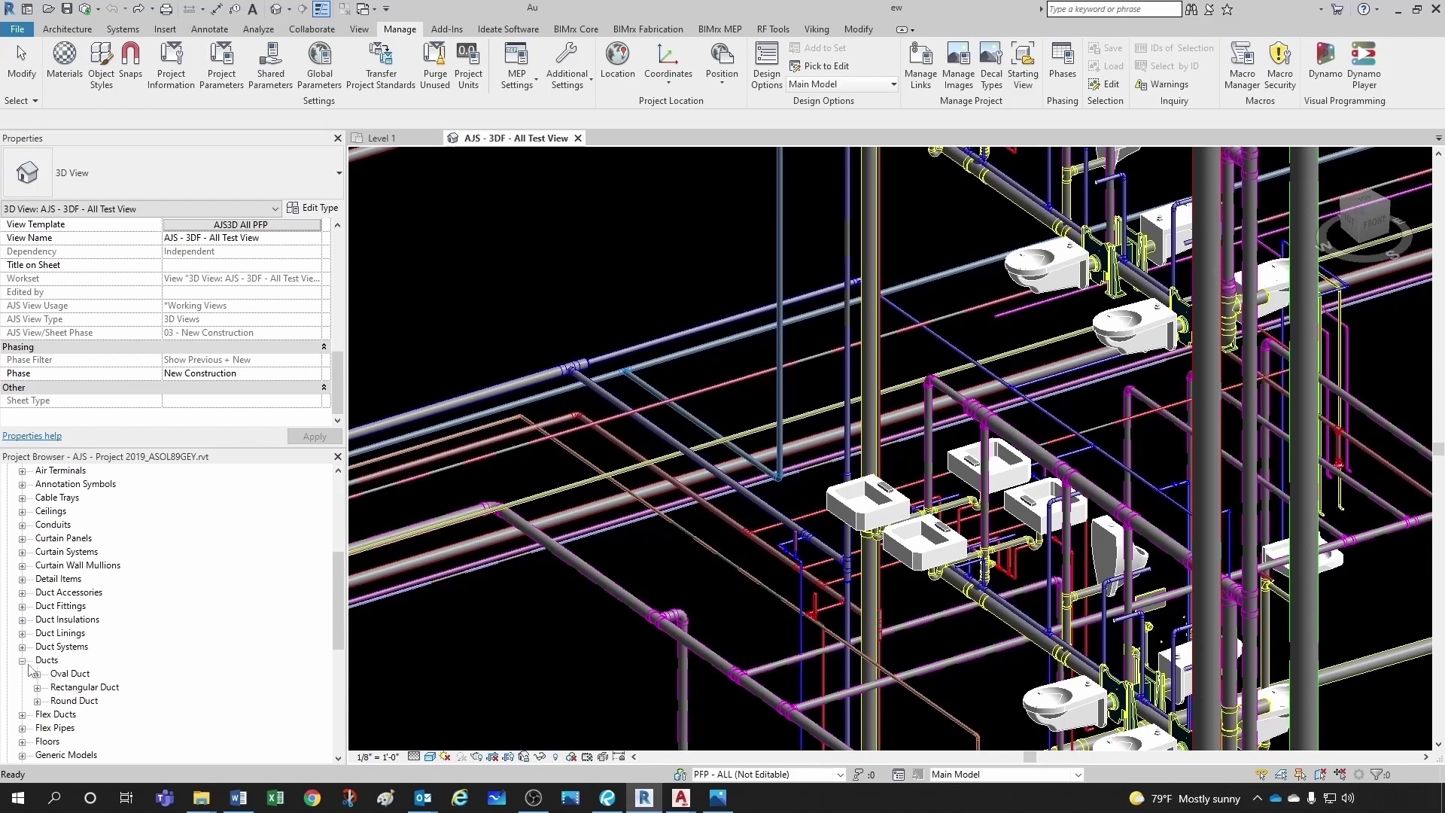
left_click(22, 661)
scroll(28, 632, "down", 5)
left_click(22, 593)
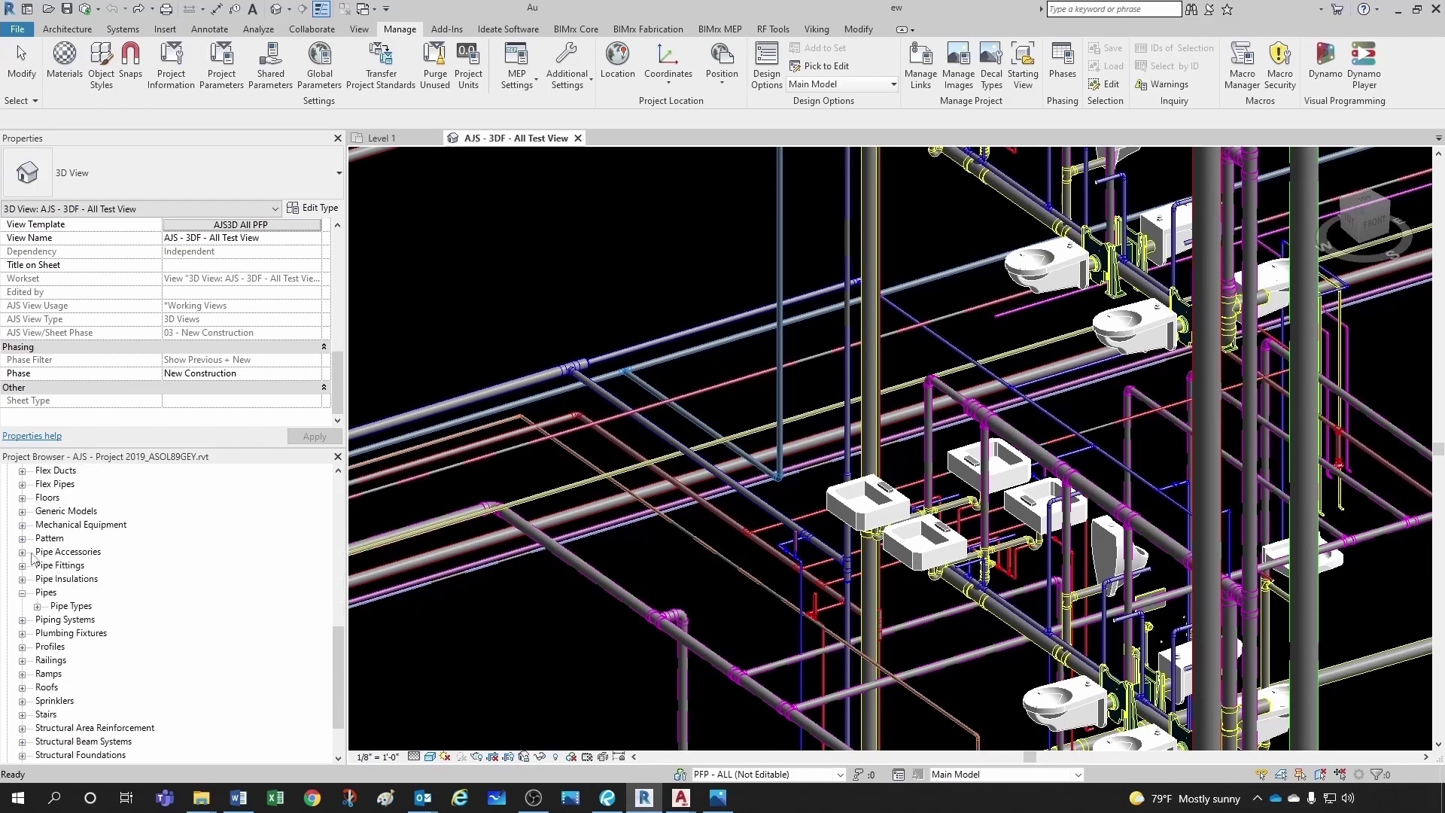
Browse the Pipe Accessories and Plumbing Fixtures families, collapse both, and return to Modify
left_click(21, 552)
scroll(75, 565, "up", 2)
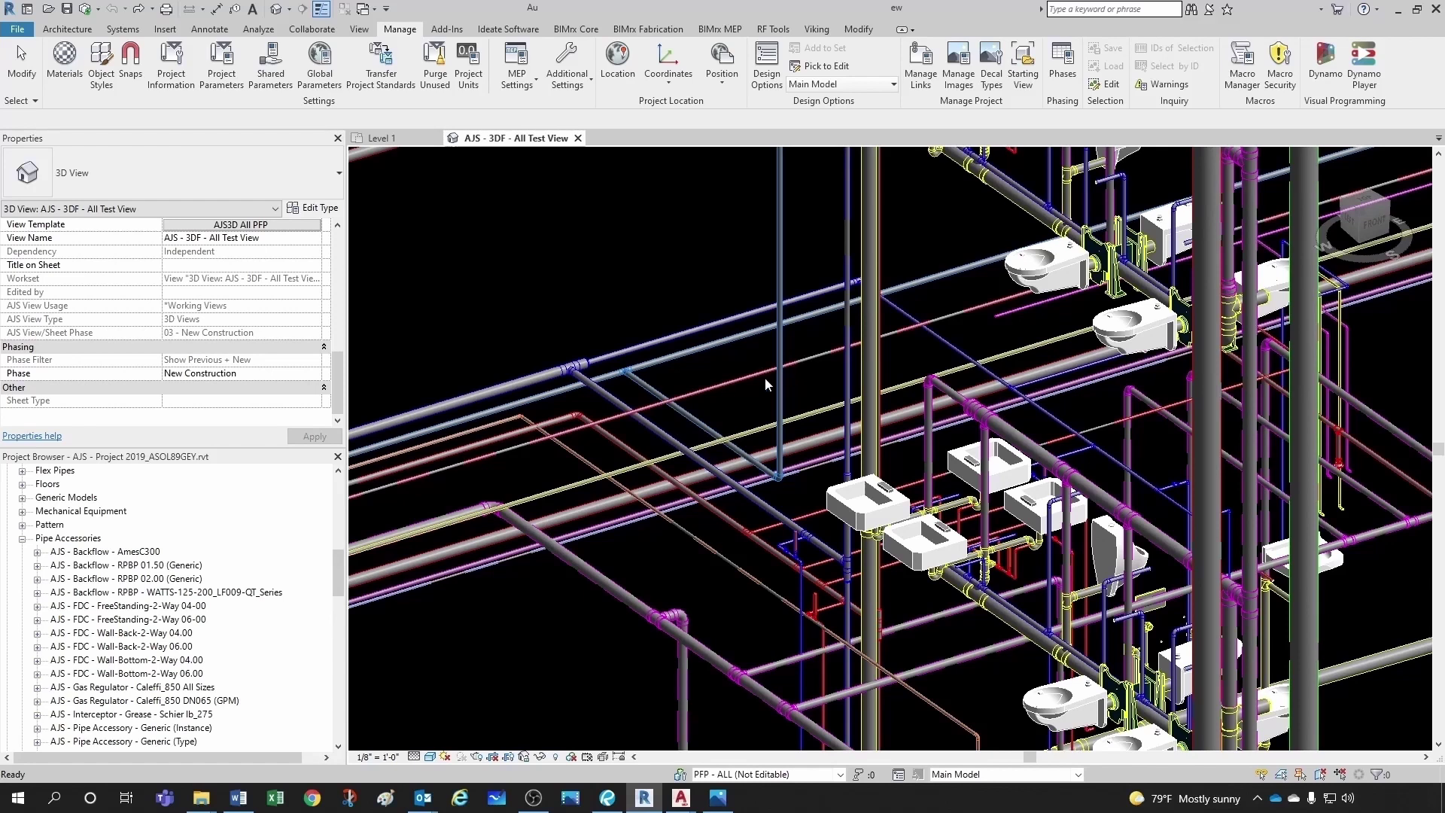
left_click(22, 538)
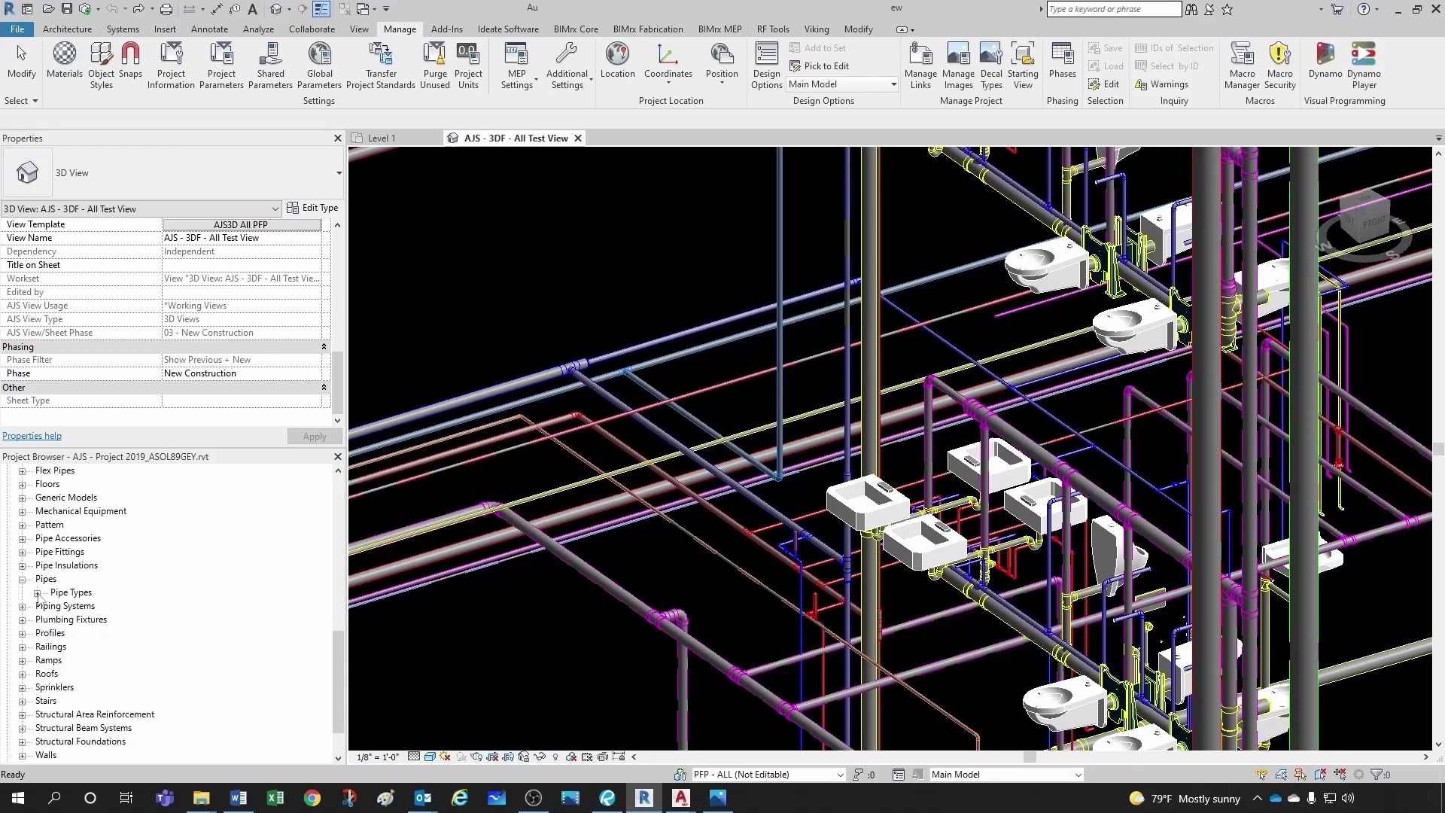
left_click(22, 619)
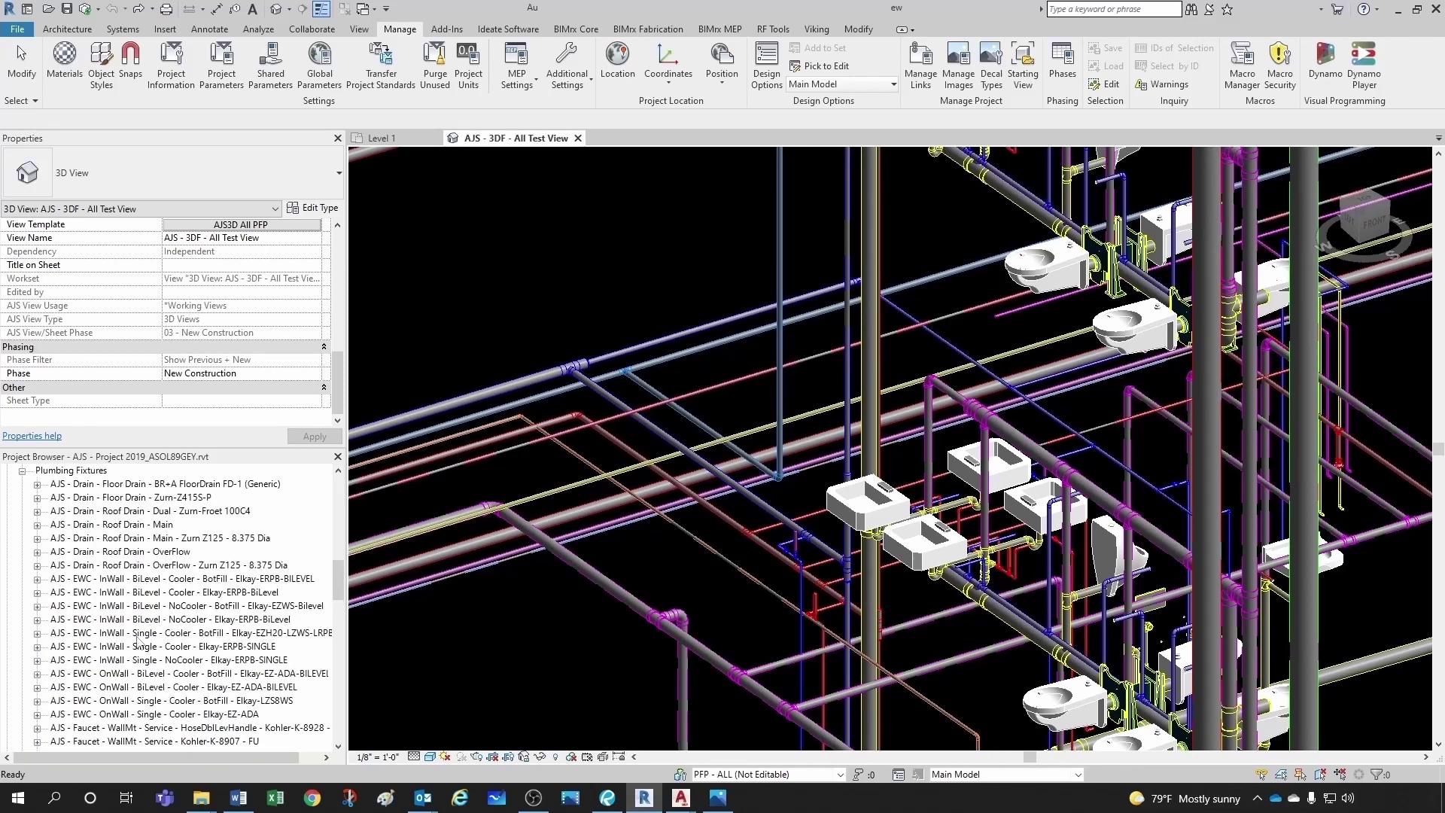
scroll(89, 566, "down", 2)
left_click(22, 538)
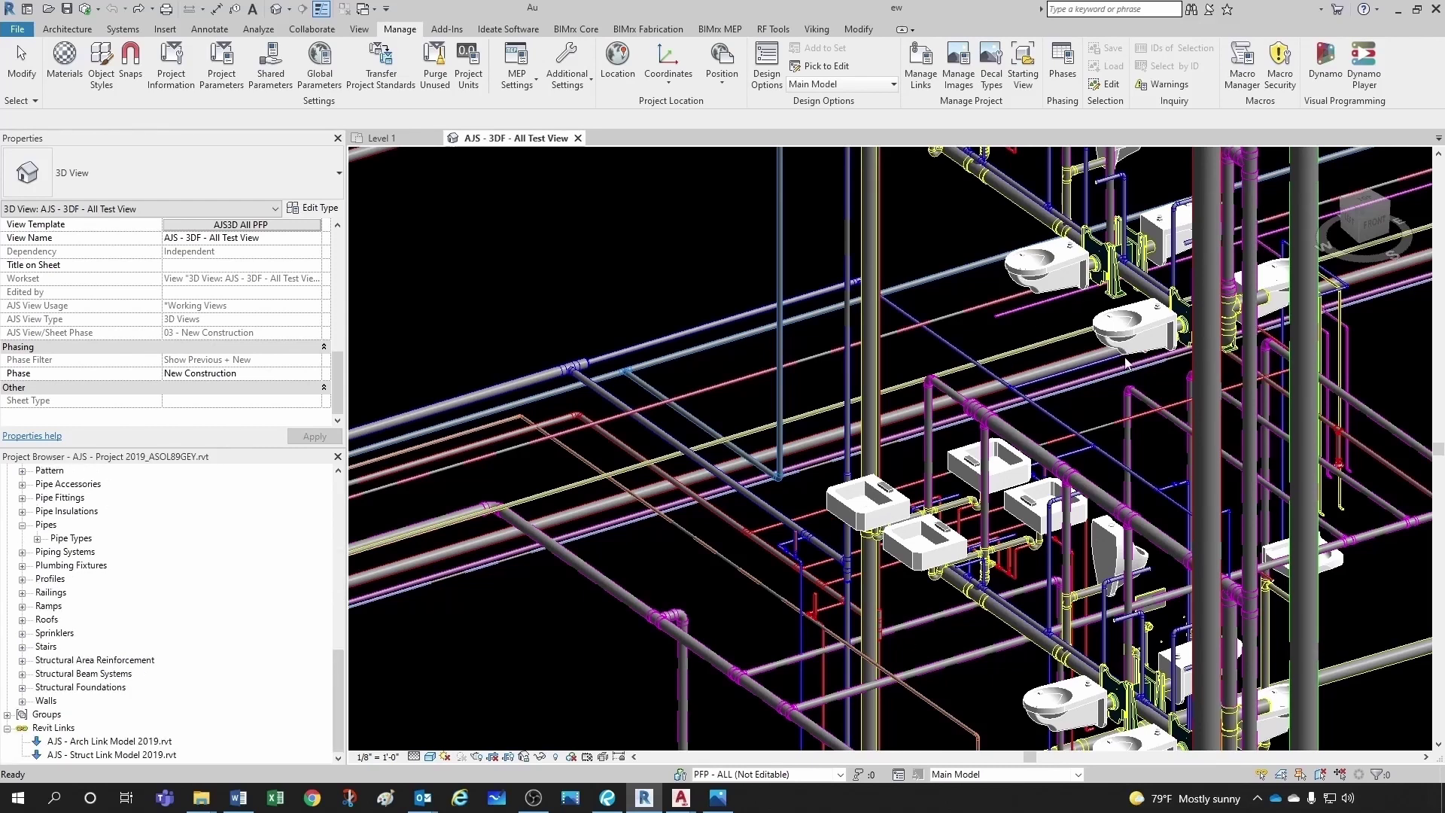
left_click(707, 582)
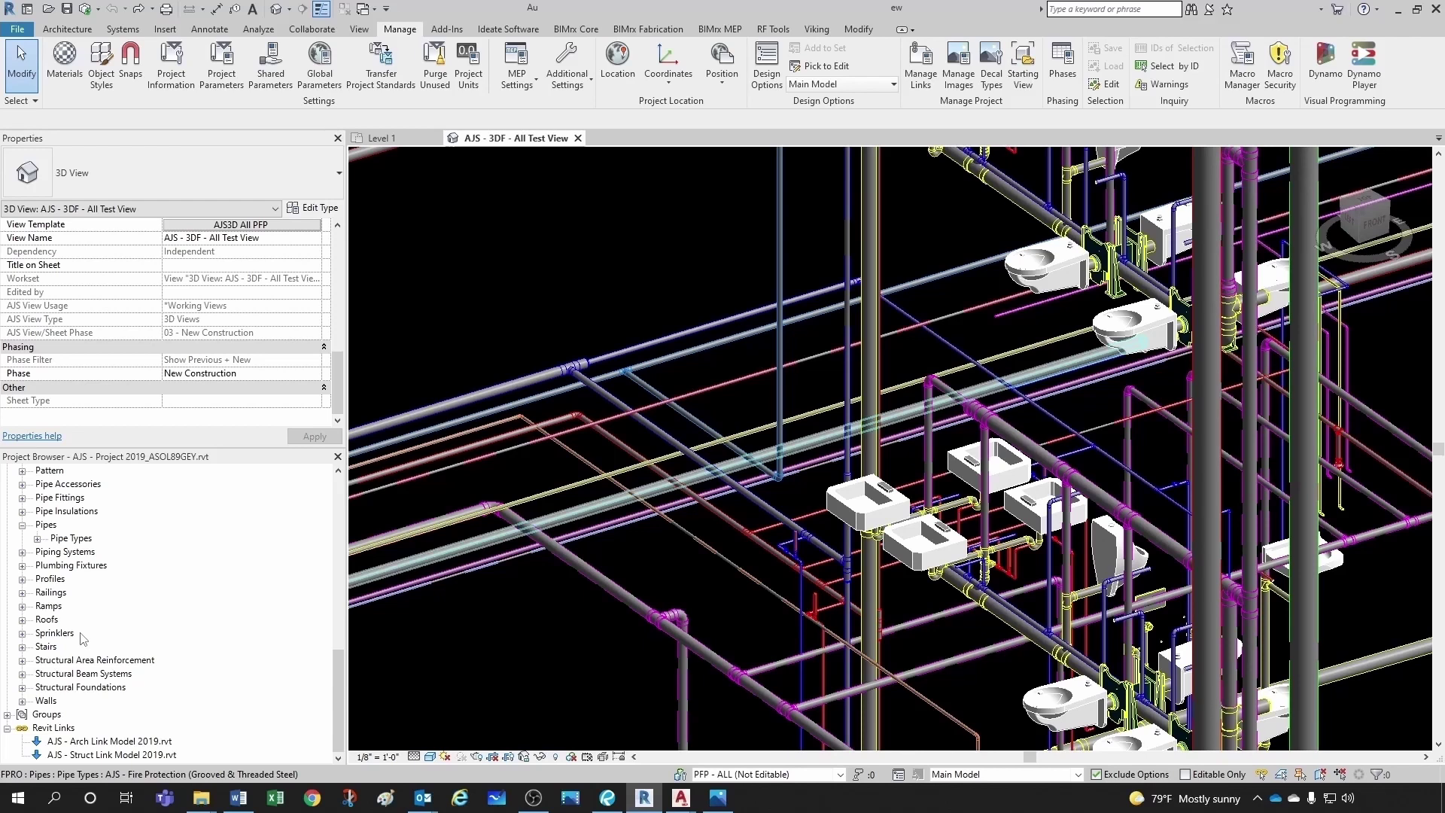
Look over the plumbing and piping tools on the Systems tab, then return to Manage
left_click(122, 28)
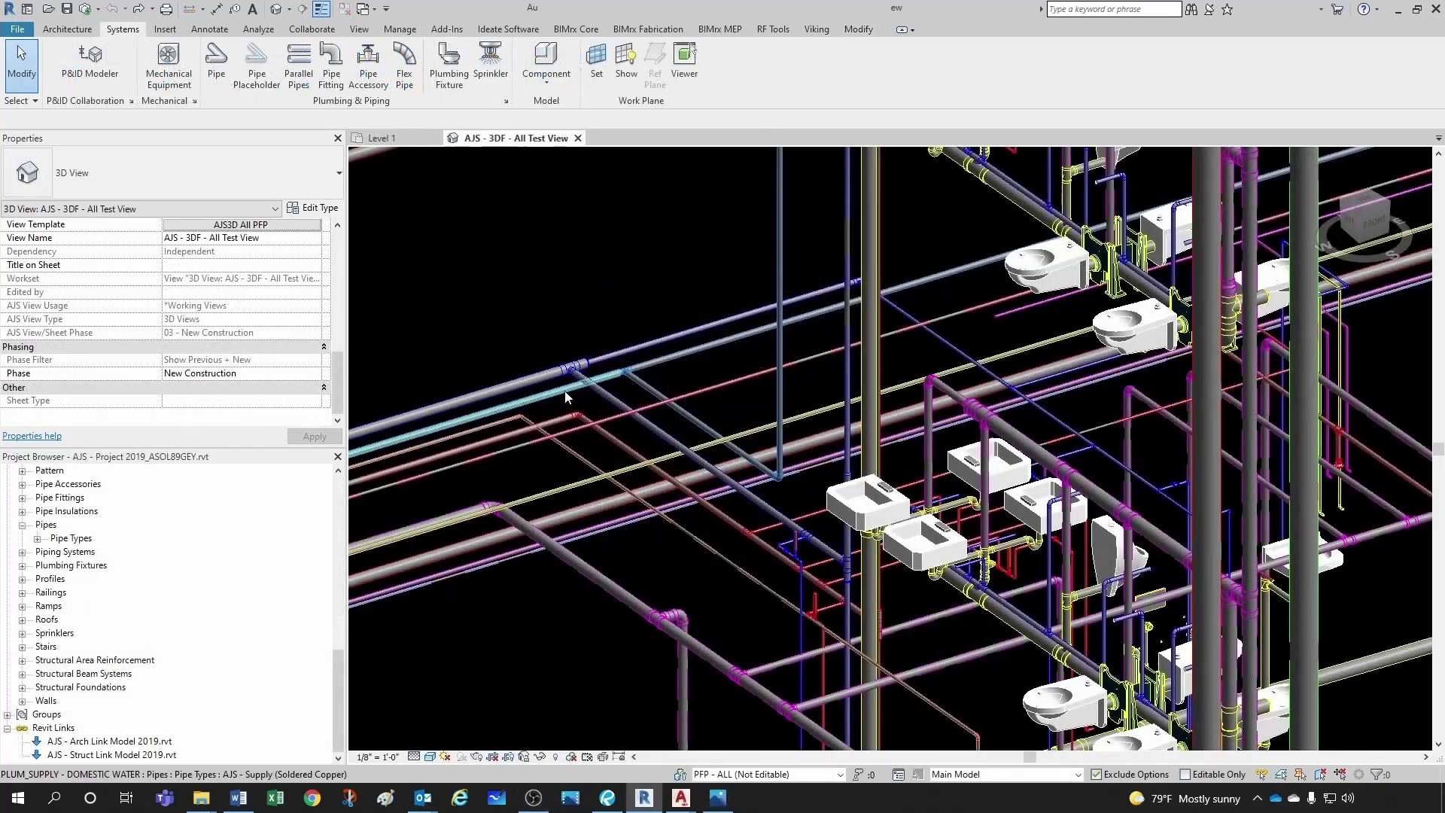
left_click(397, 30)
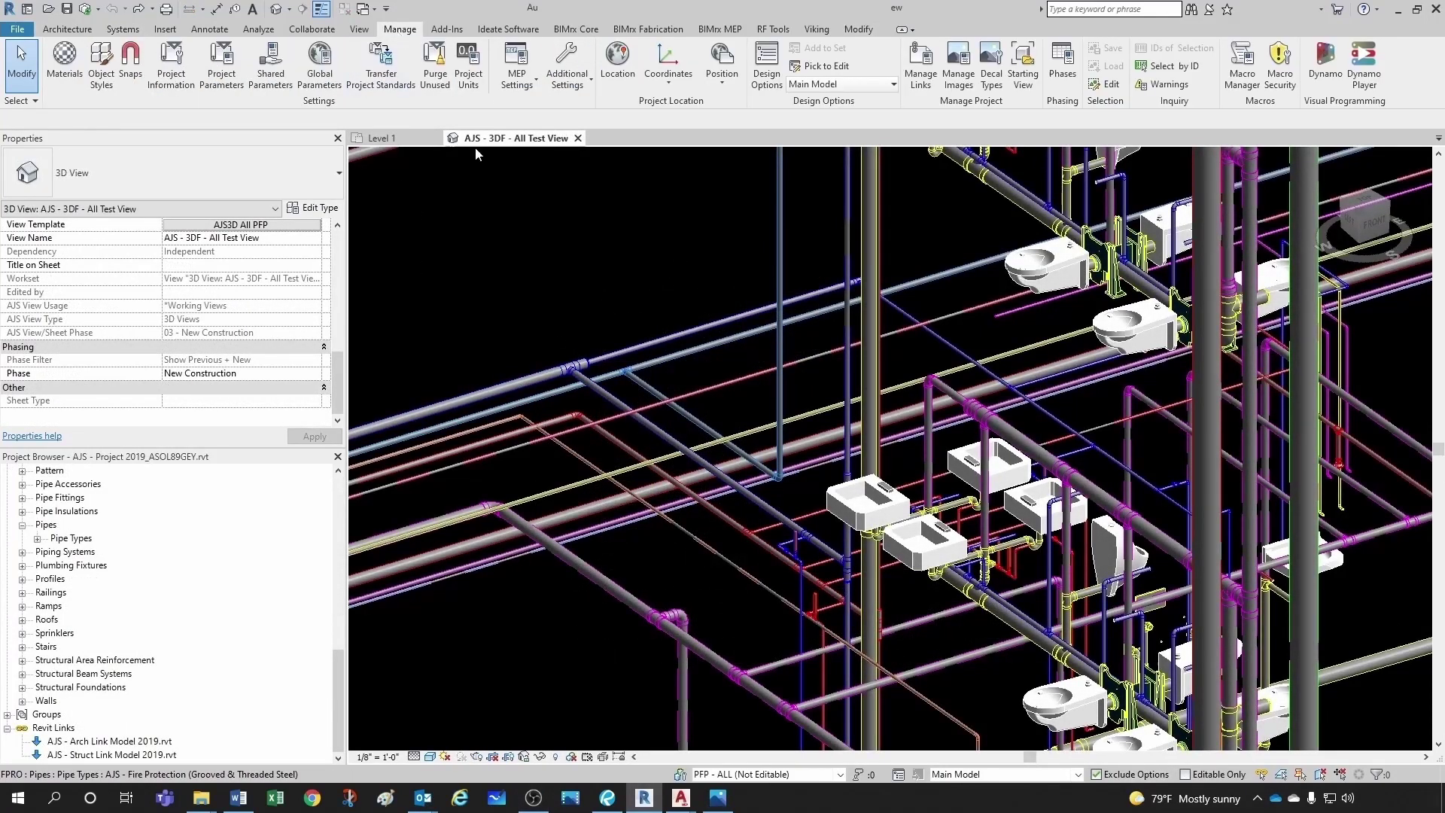
In Manage Links, select then deselect the Arch link model, and close the dialog
left_click(923, 81)
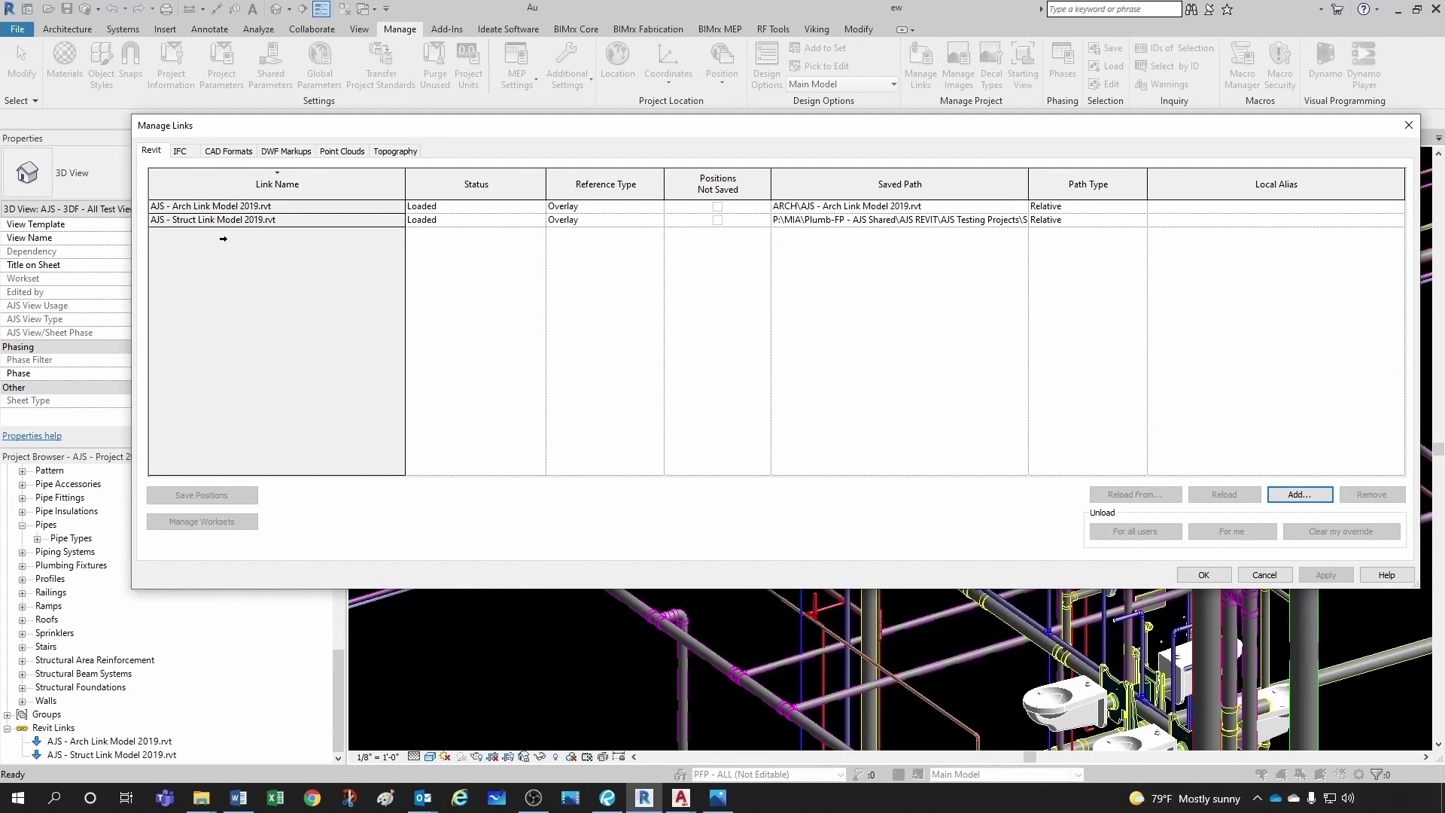
left_click(202, 208)
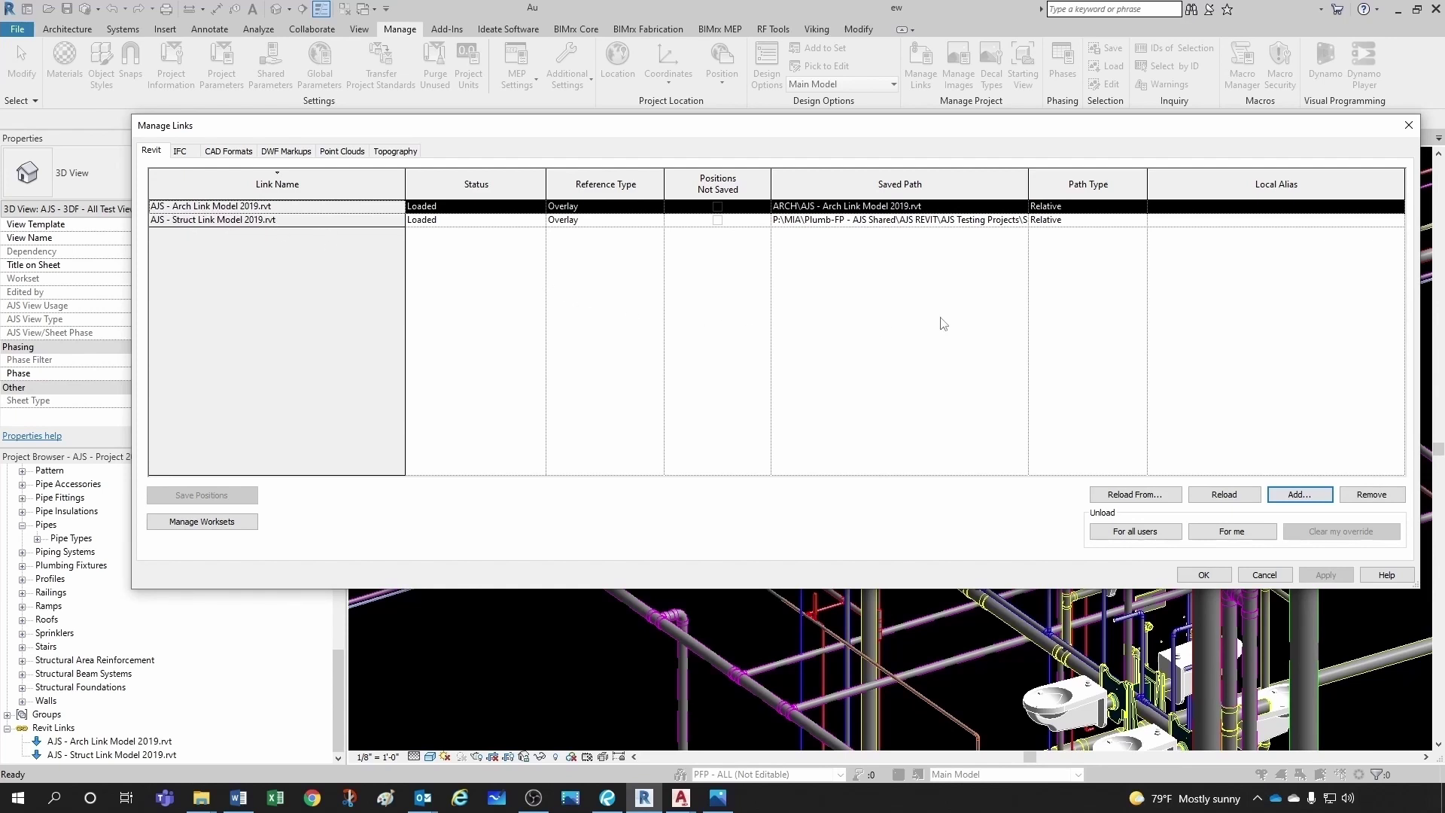
left_click(971, 282)
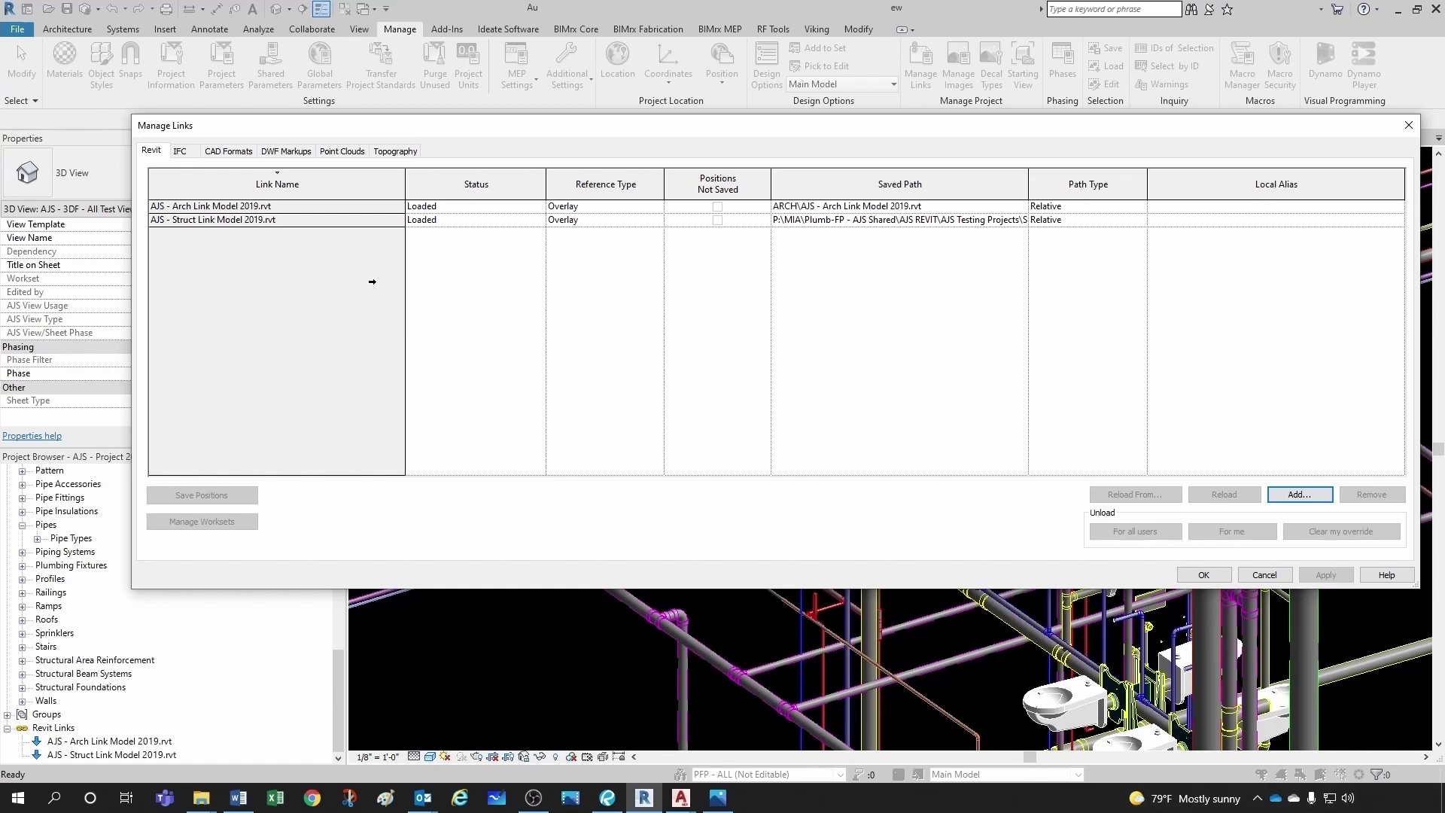
key("Escape")
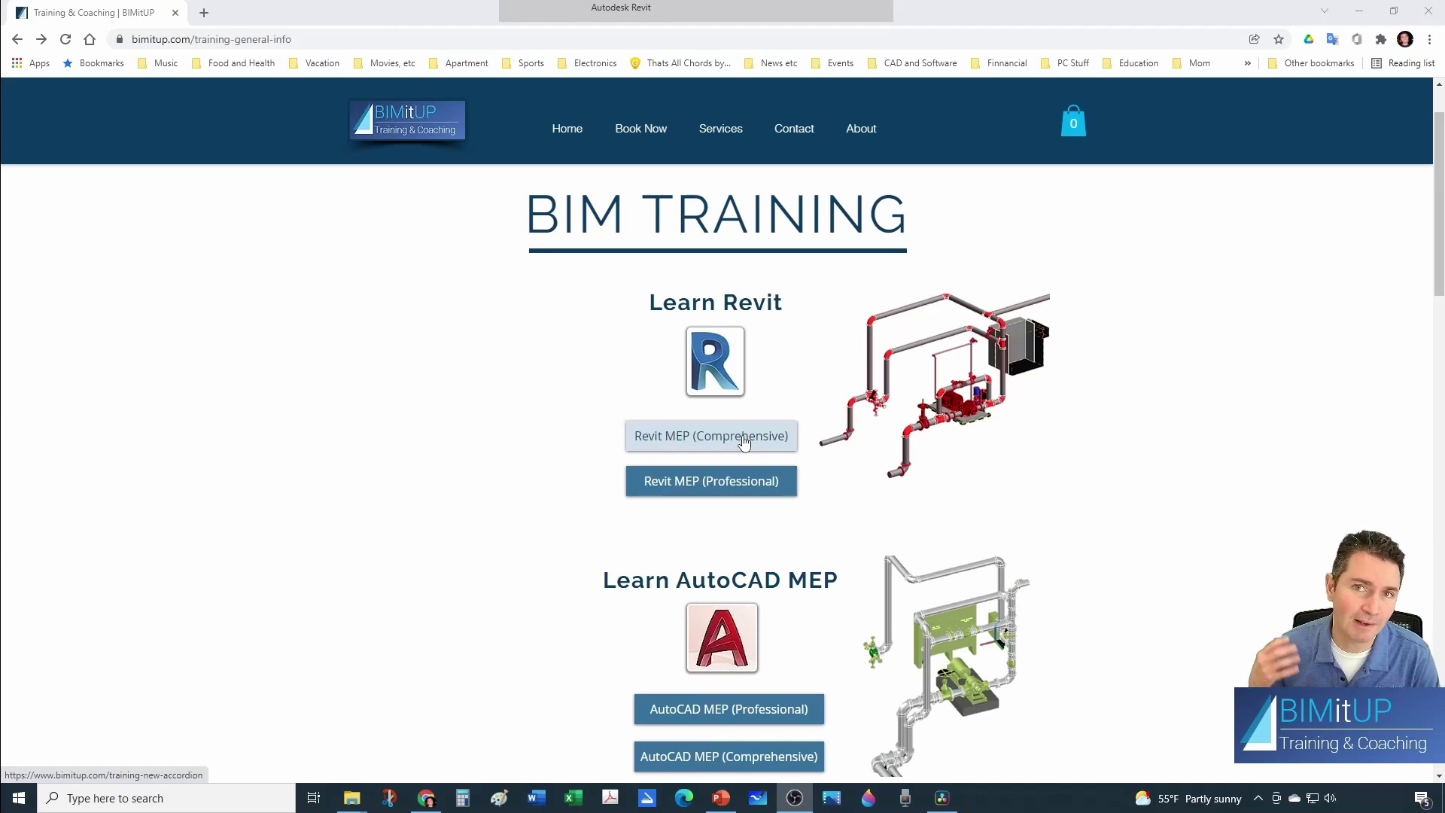
Open the Revit MEP (Comprehensive) course, expand the R104 topics, then go back to BIM TRAINING
left_click(743, 442)
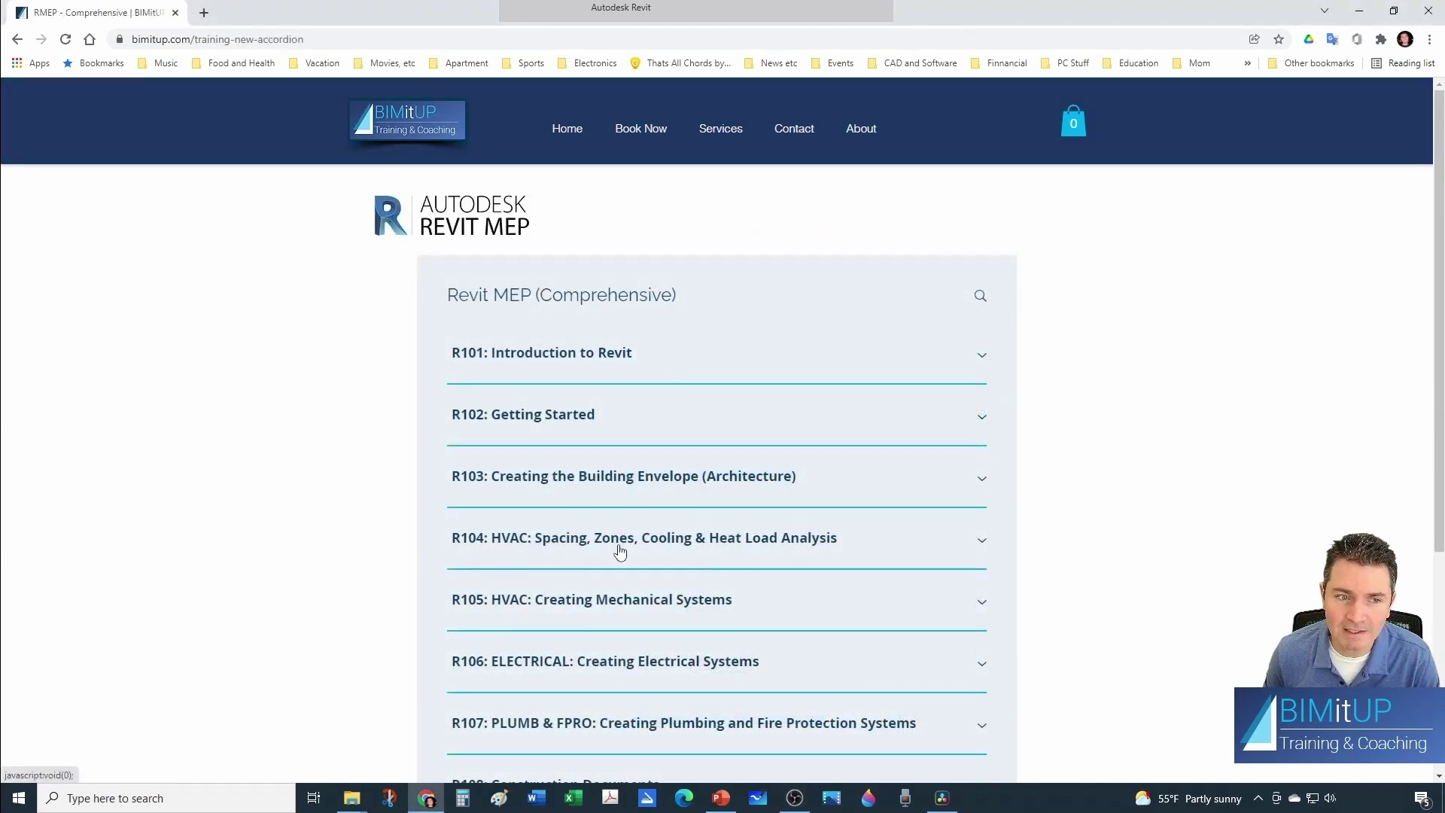
left_click(705, 546)
scroll(719, 542, "down", 1)
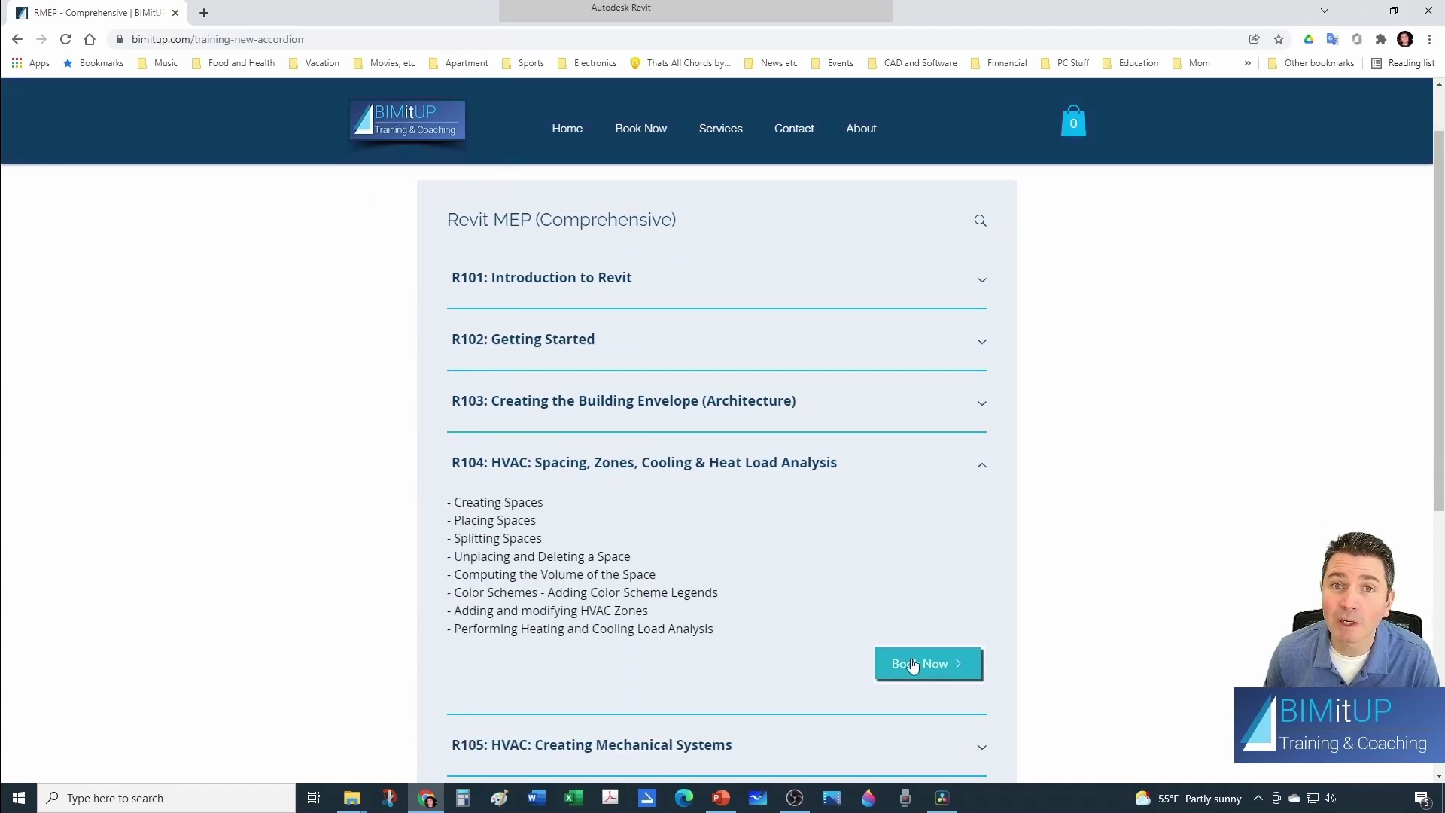
key("alt+Left")
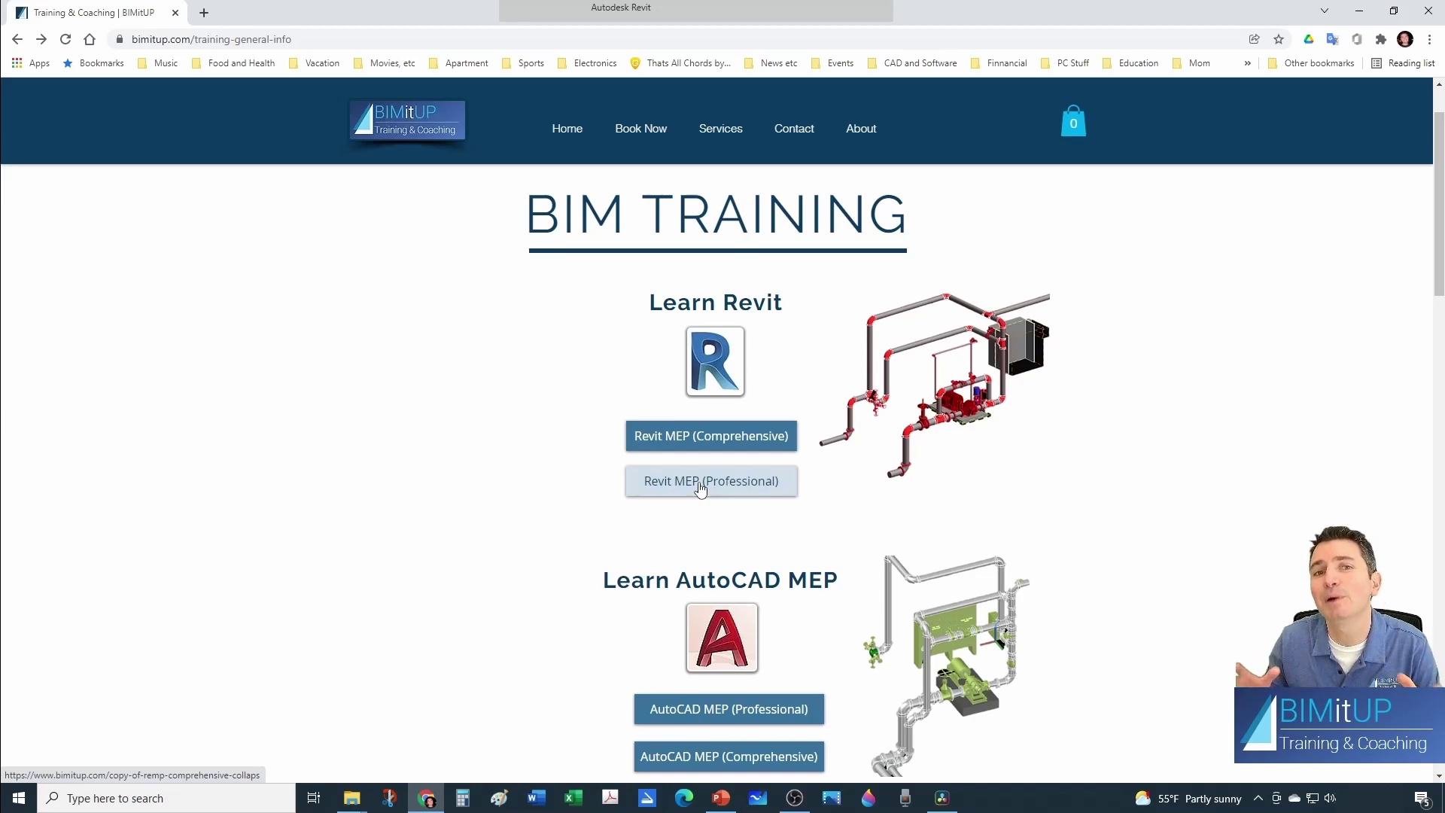
Open the Revit MEP (Professional) course page and expand the R004: Plumbing lesson list
left_click(700, 485)
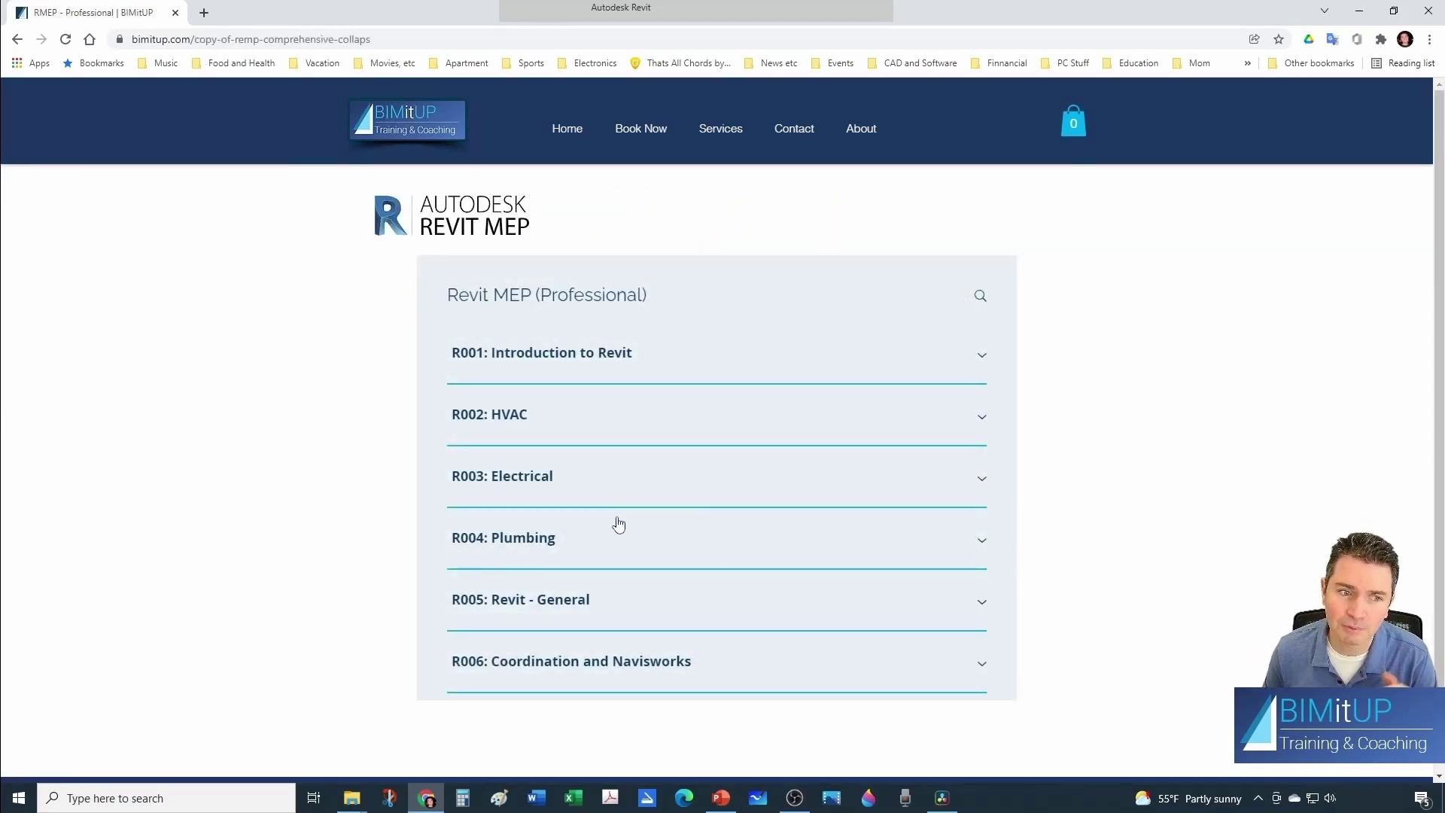
scroll(606, 501, "down", 1)
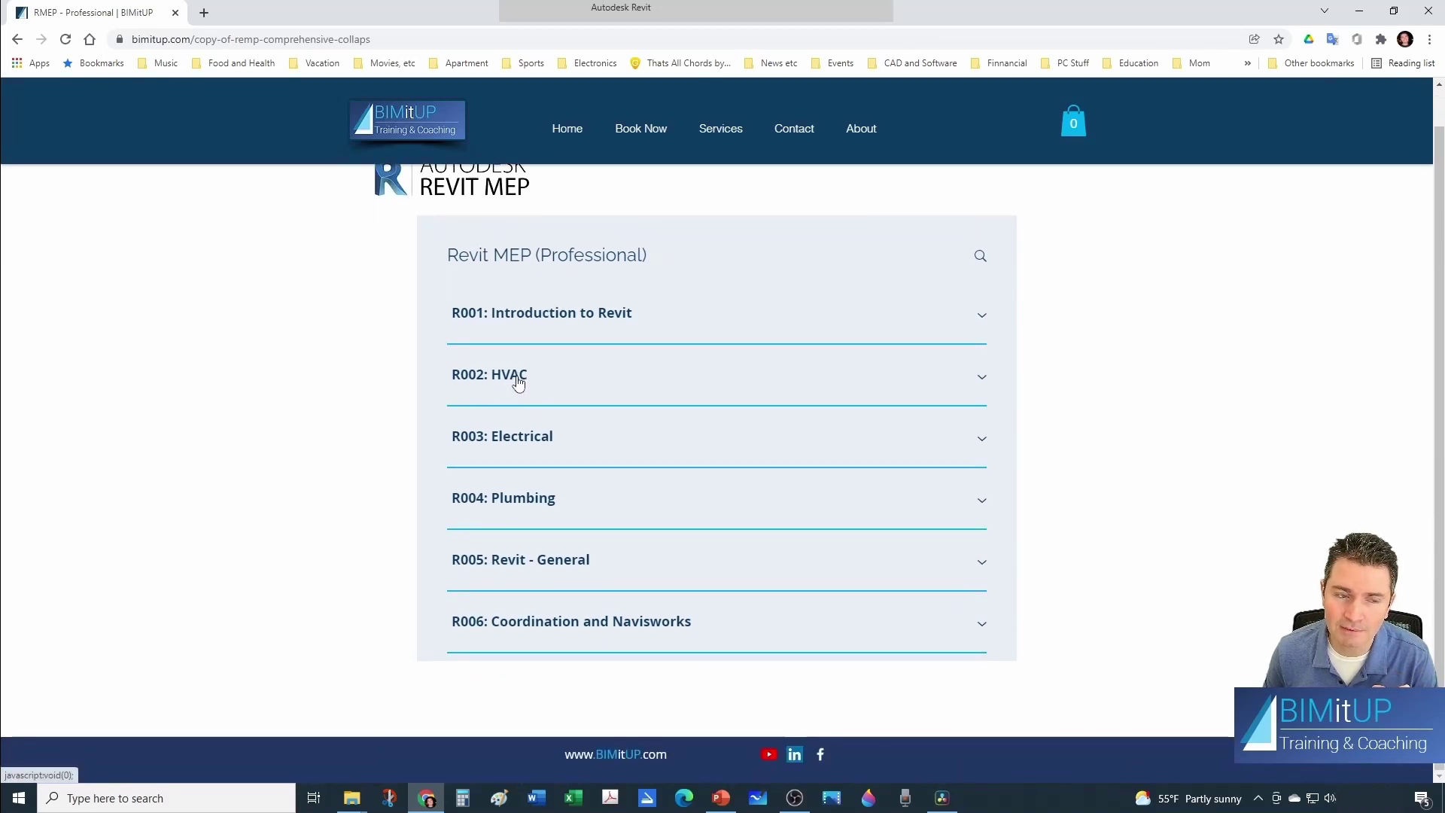
left_click(542, 498)
scroll(561, 494, "down", 3)
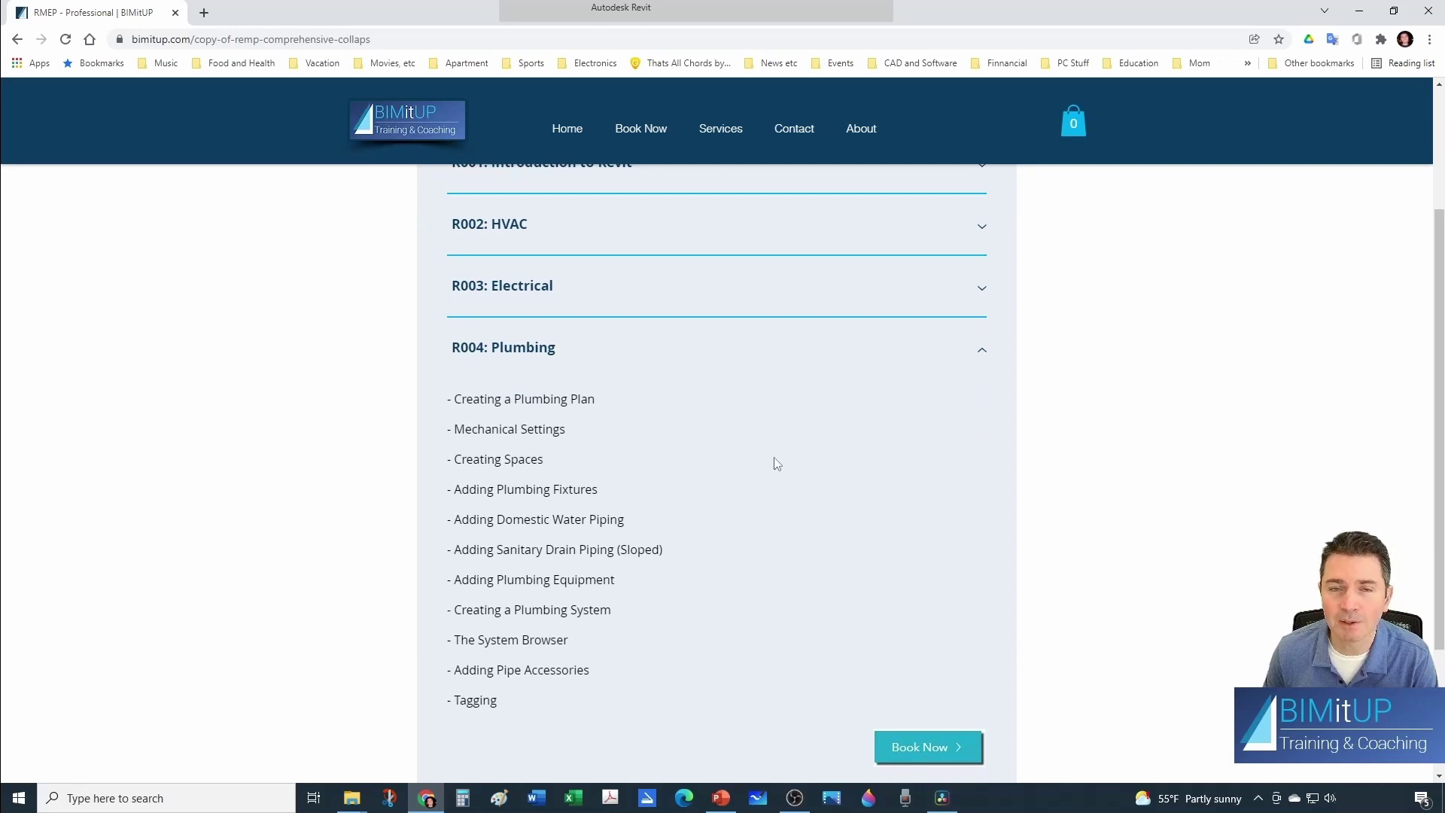
Go back from the Revit MEP (Professional) page to the BIM TRAINING page with Alt+Left
key("alt+Left")
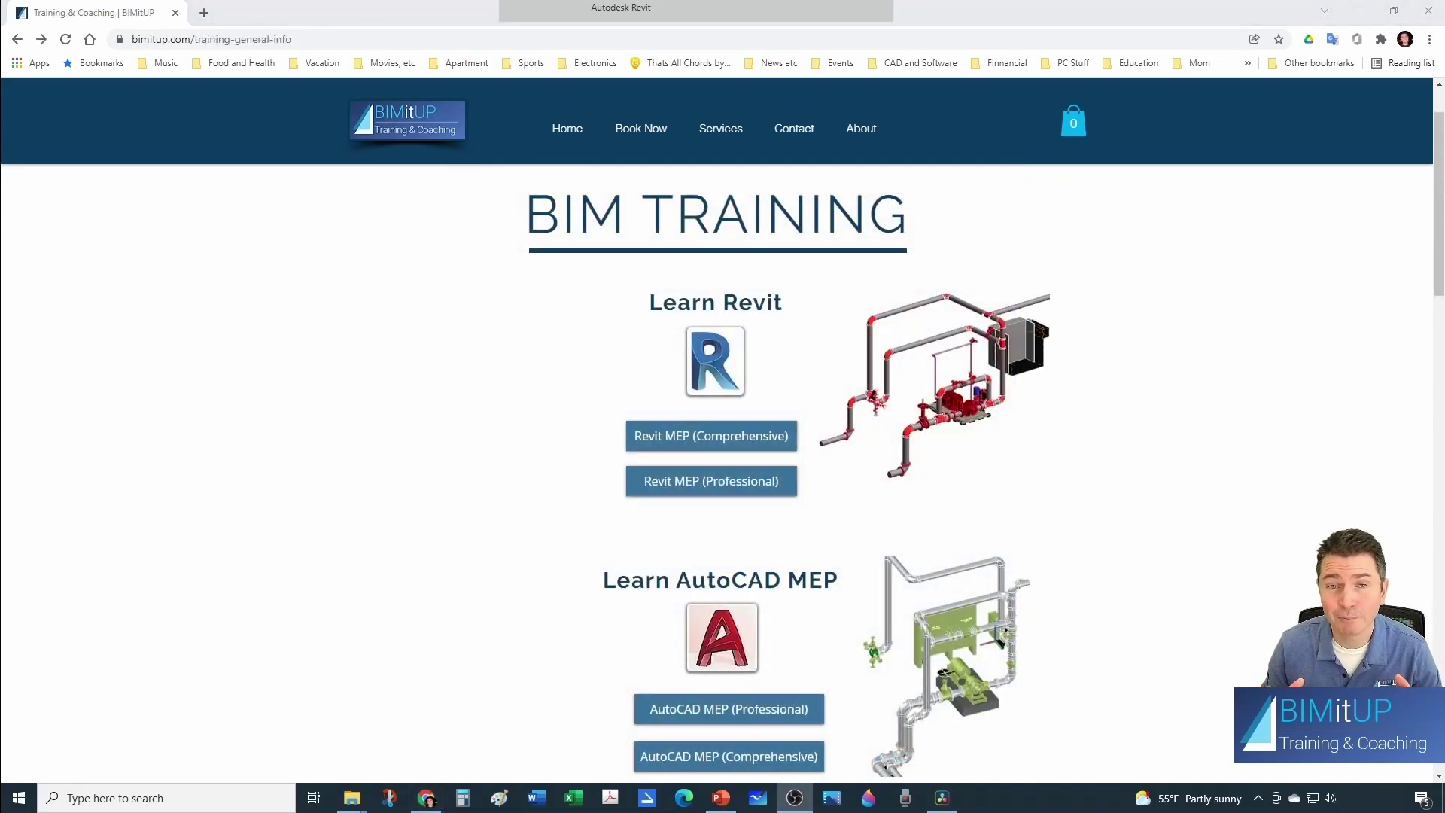